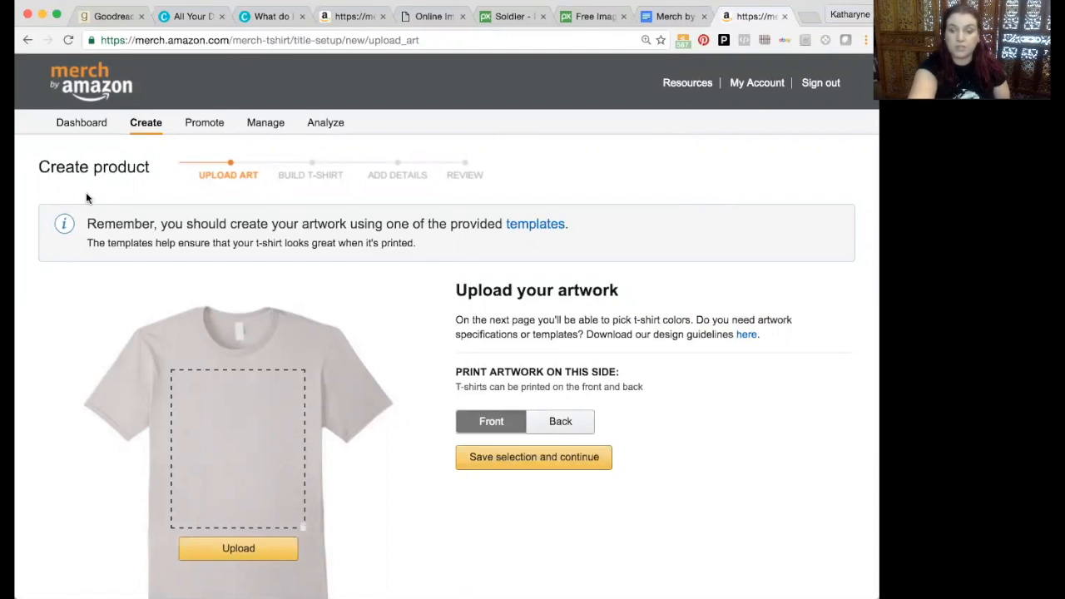
scroll(283, 333, down, 2)
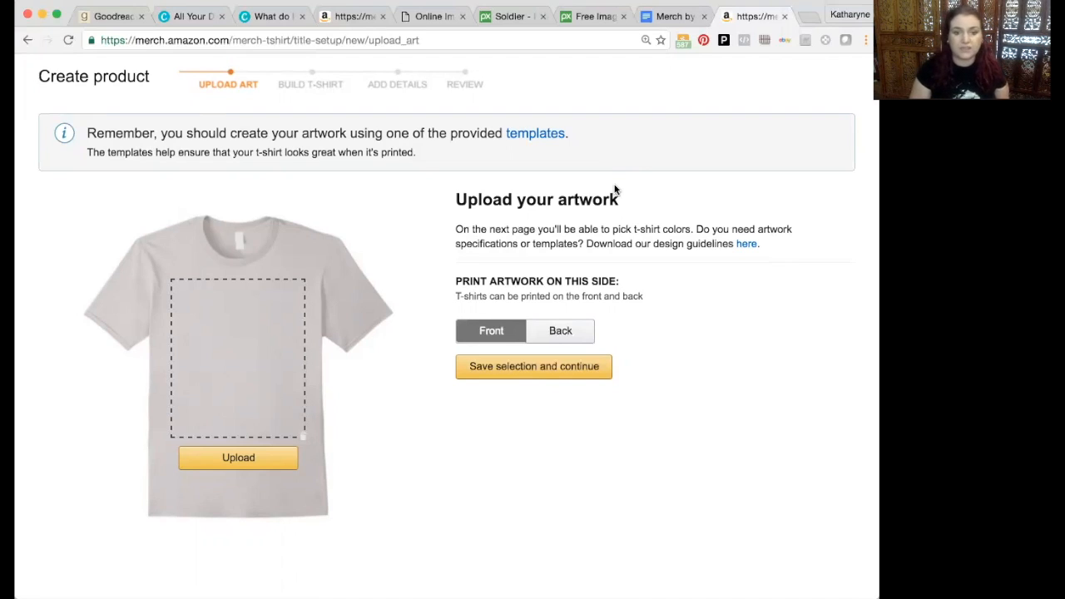
Switch to the Goodreads list of banned public-domain books and open the page for The Adventures of Huckleberry Finn
click(98, 21)
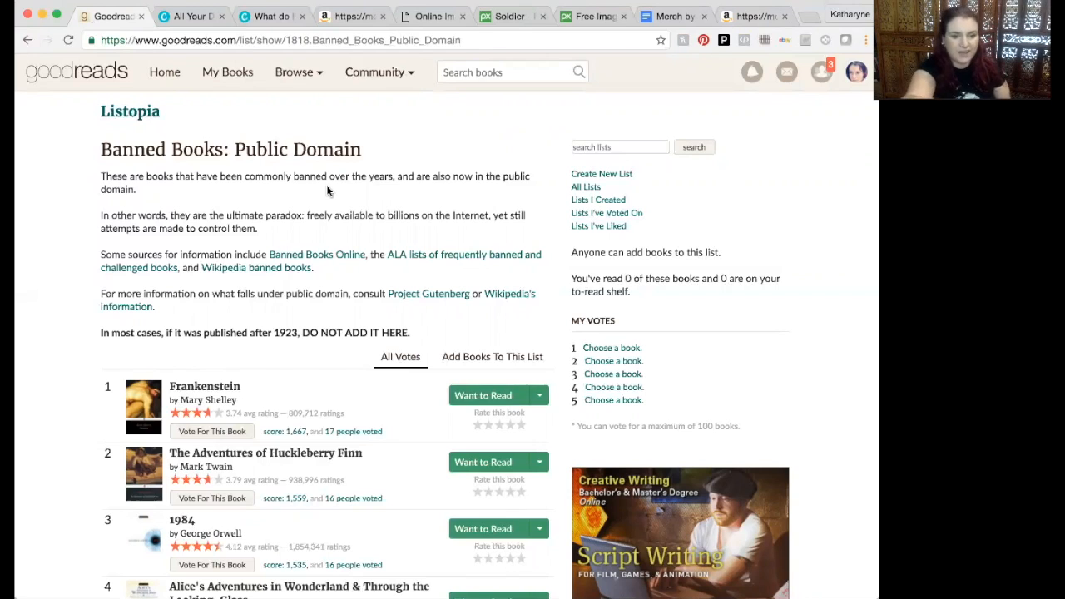
scroll(135, 138, down, 1)
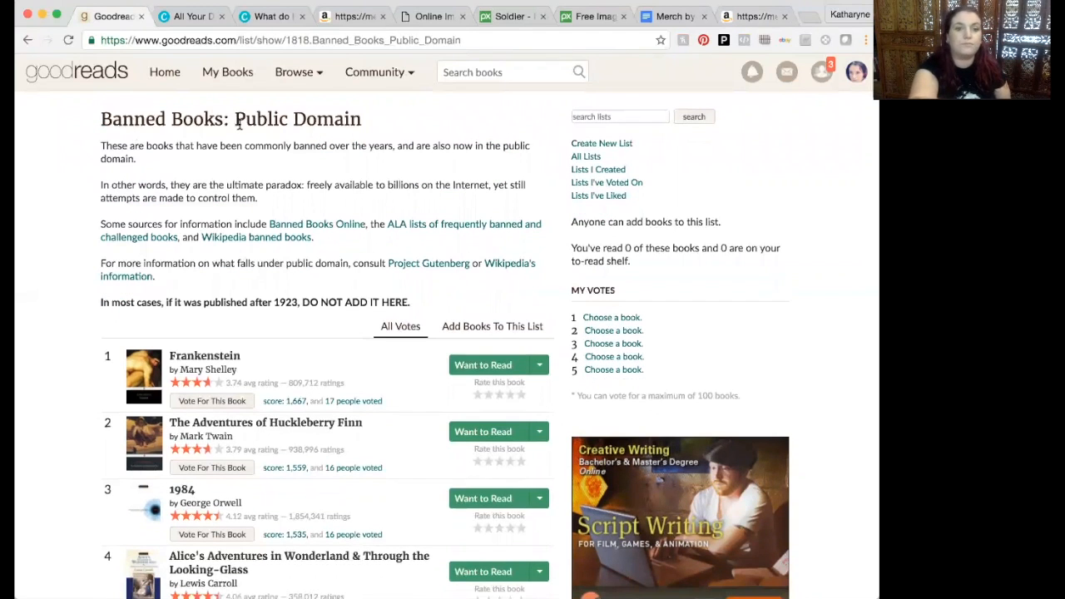
scroll(90, 188, down, 1)
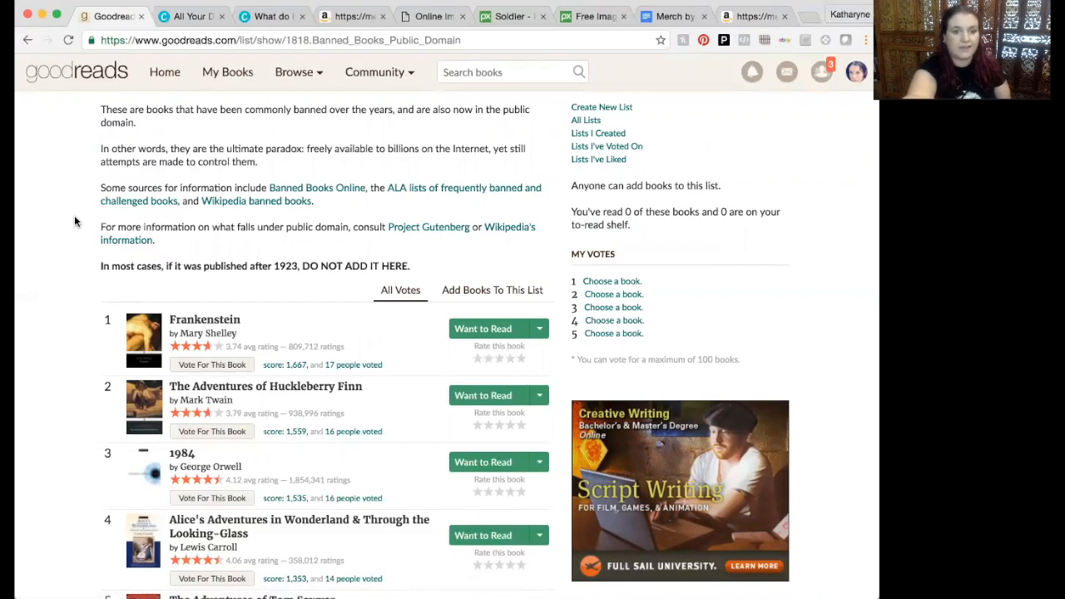
scroll(74, 221, down, 1)
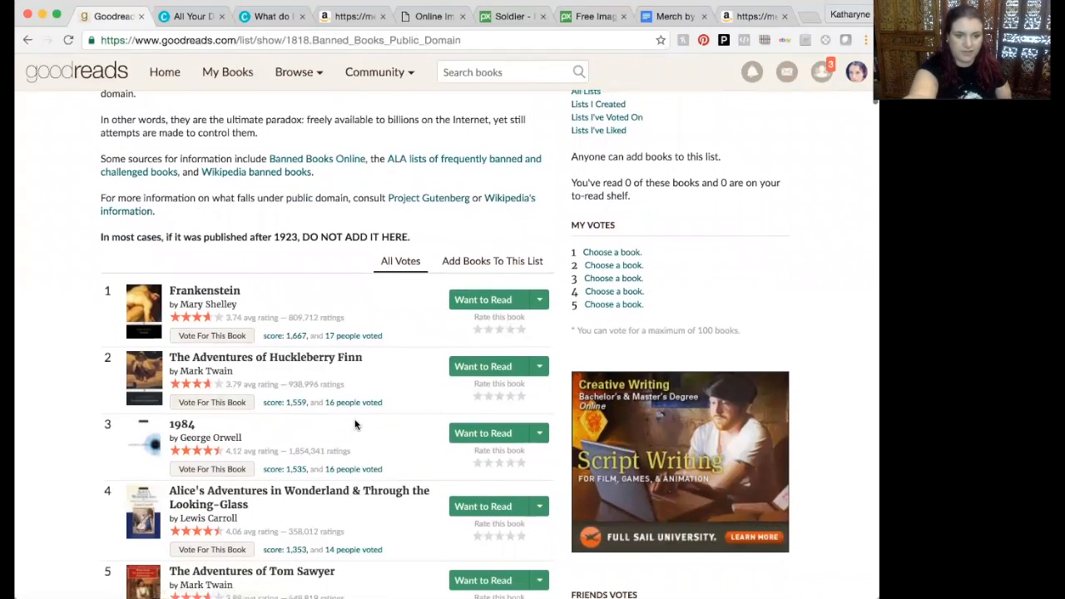
scroll(316, 177, down, 4)
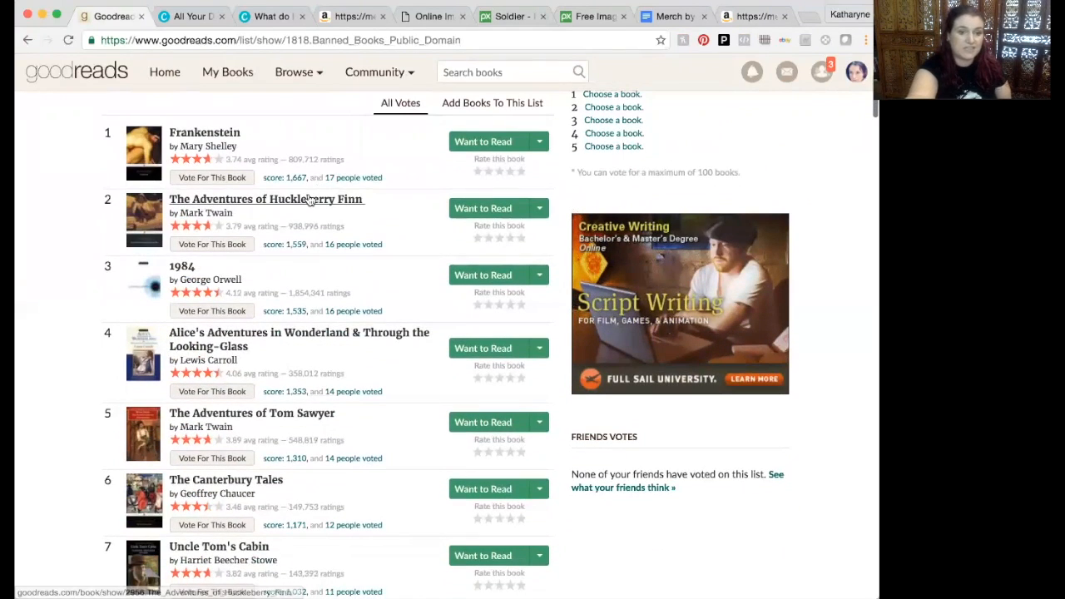
click(310, 199)
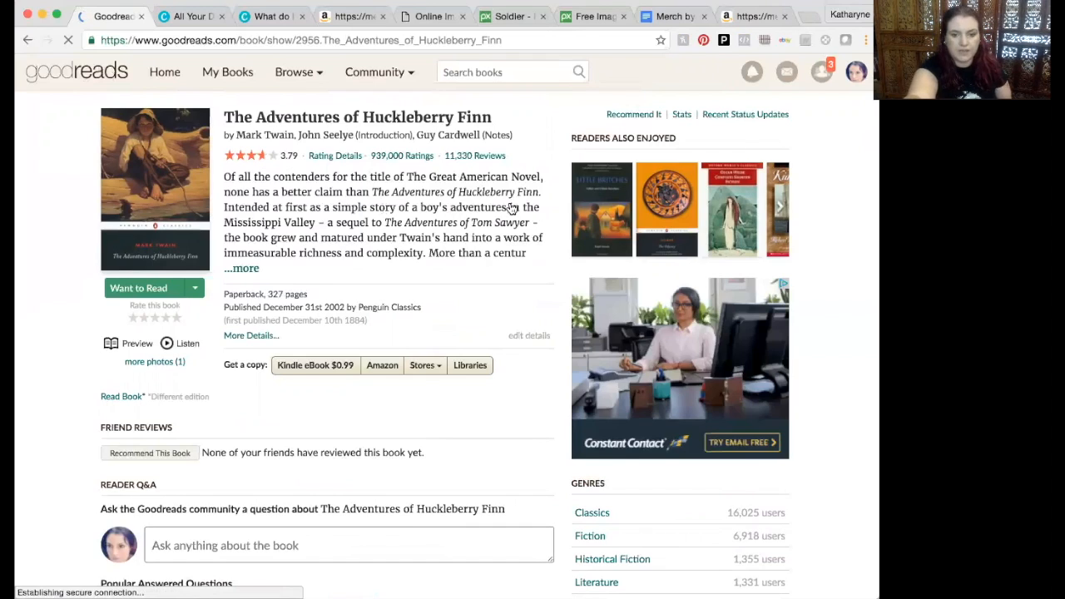
Open the full list of quotes from The Adventures of Huckleberry Finn
scroll(509, 207, down, 5)
scroll(549, 304, down, 4)
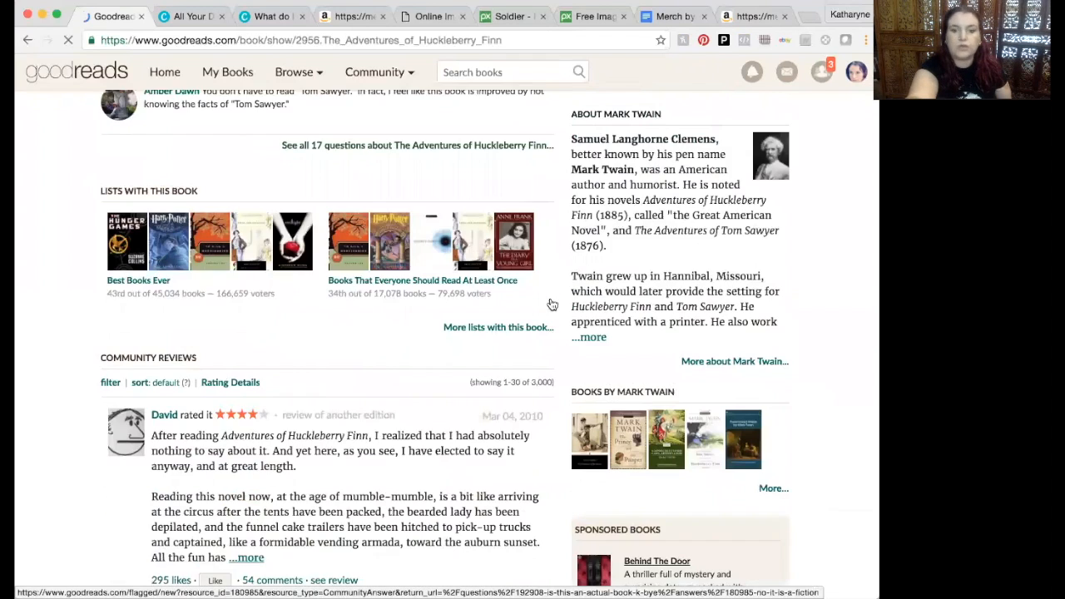
scroll(550, 305, down, 10)
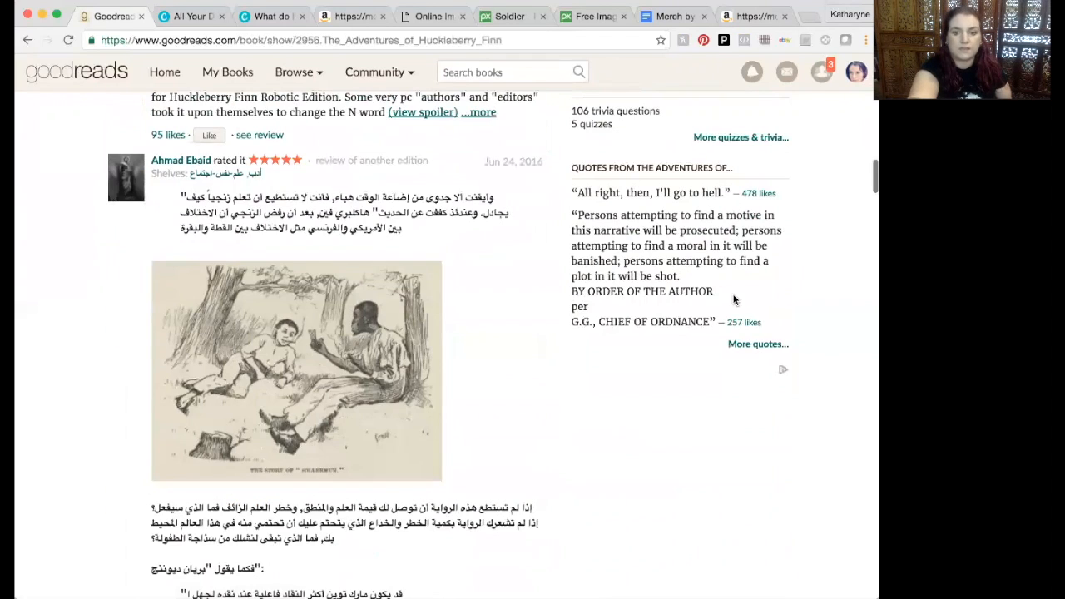
click(745, 348)
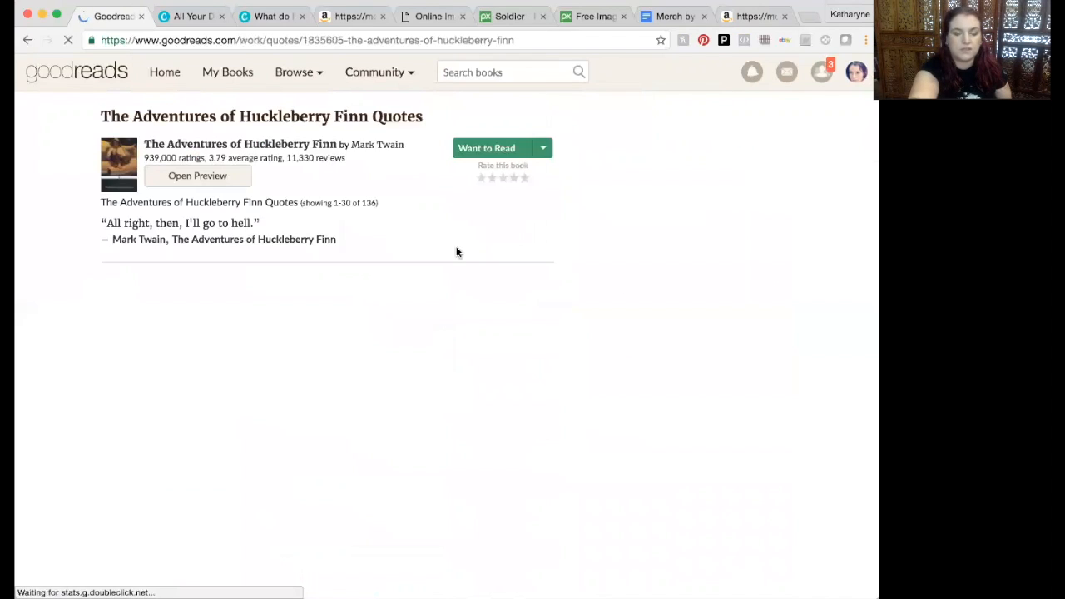
Find the quote "The average man don't like trouble and danger" and copy its text without the quotation marks and final period
scroll(440, 249, down, 5)
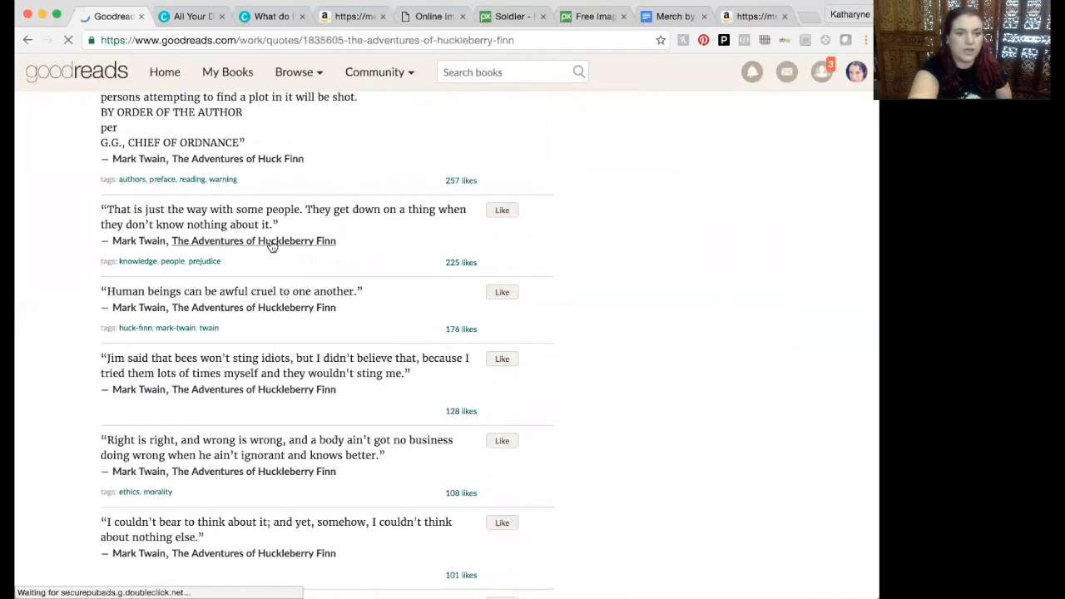
scroll(289, 213, down, 1)
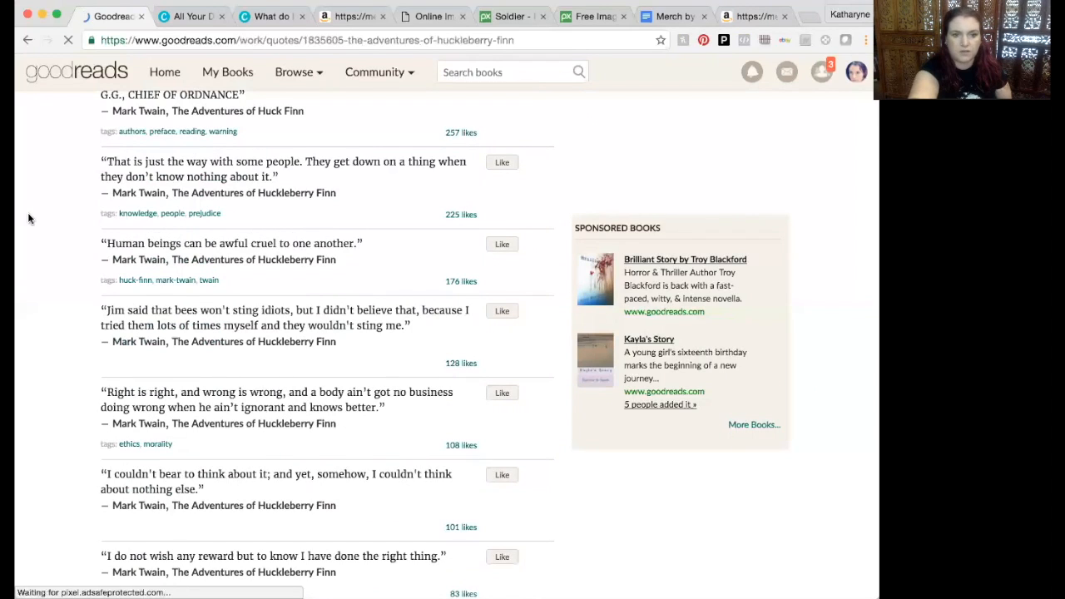
scroll(29, 219, down, 1)
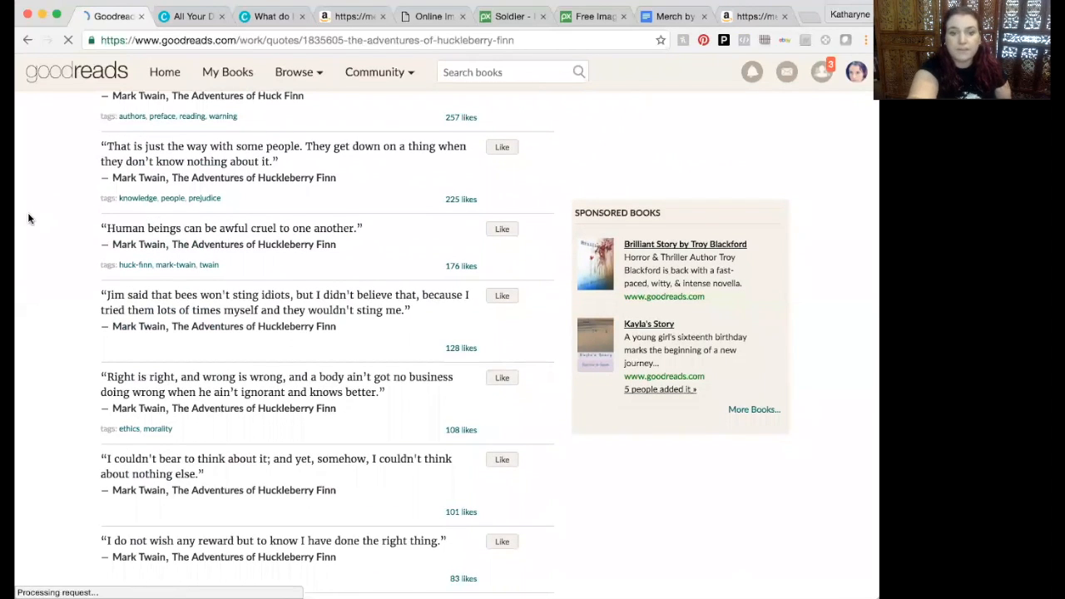
scroll(29, 219, down, 3)
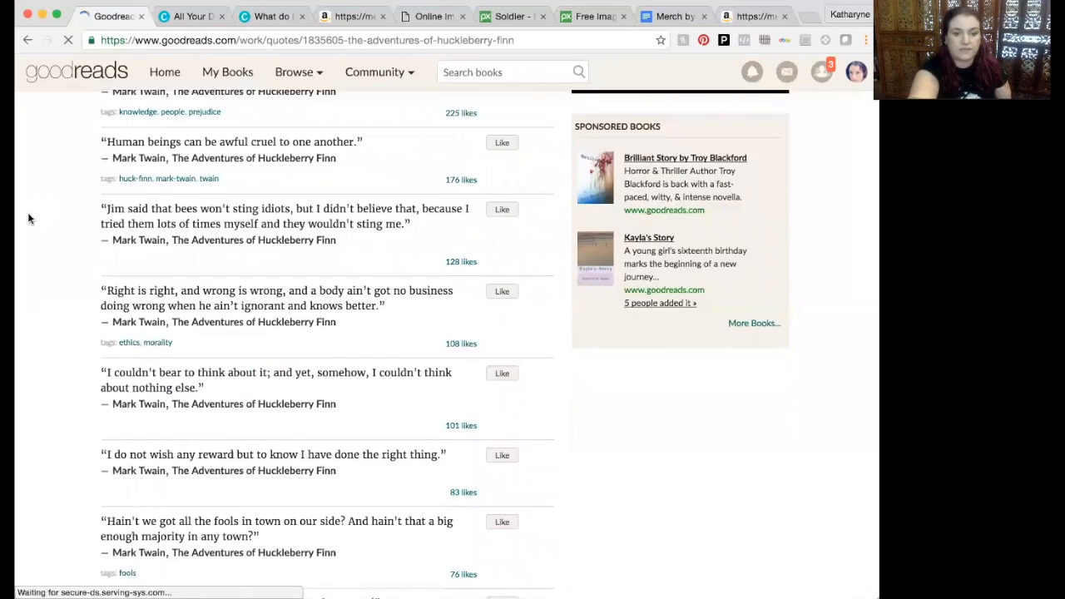
scroll(29, 219, down, 8)
scroll(29, 219, down, 20)
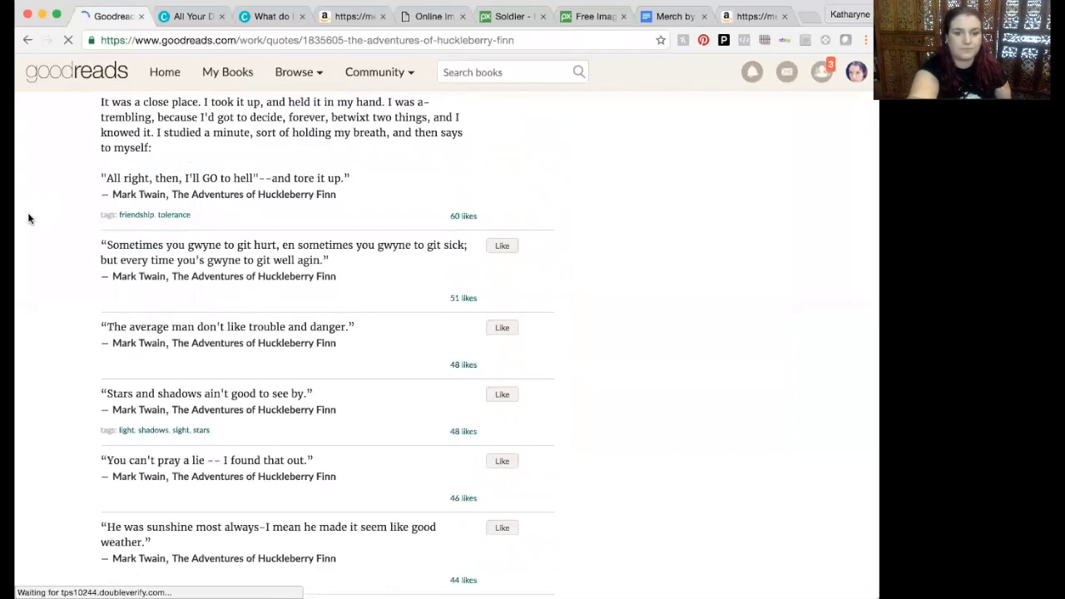
scroll(29, 219, down, 1)
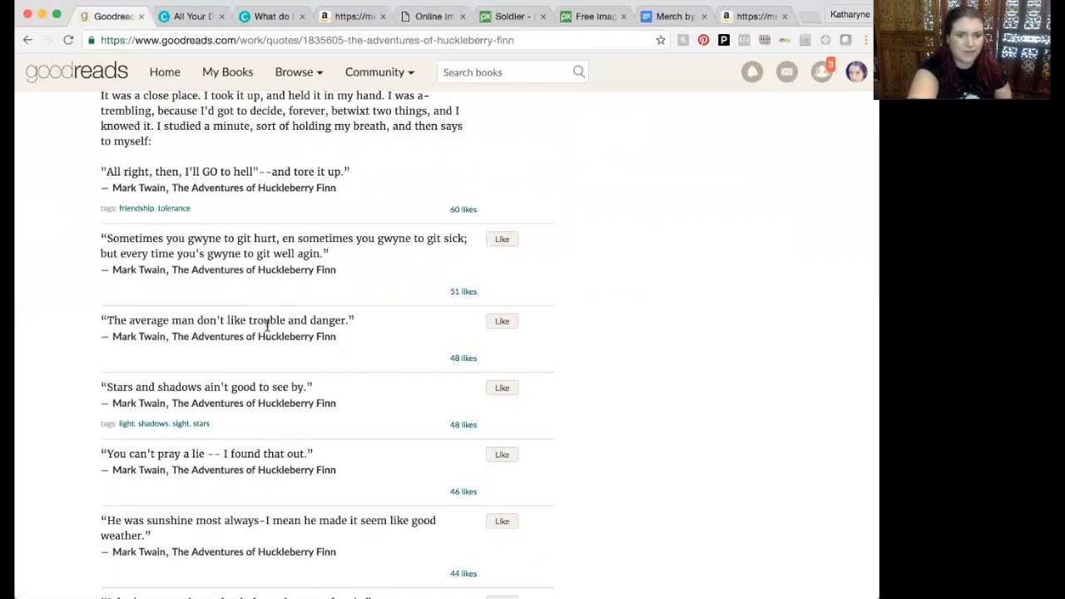
drag(345, 322, 111, 319)
key(super+c)
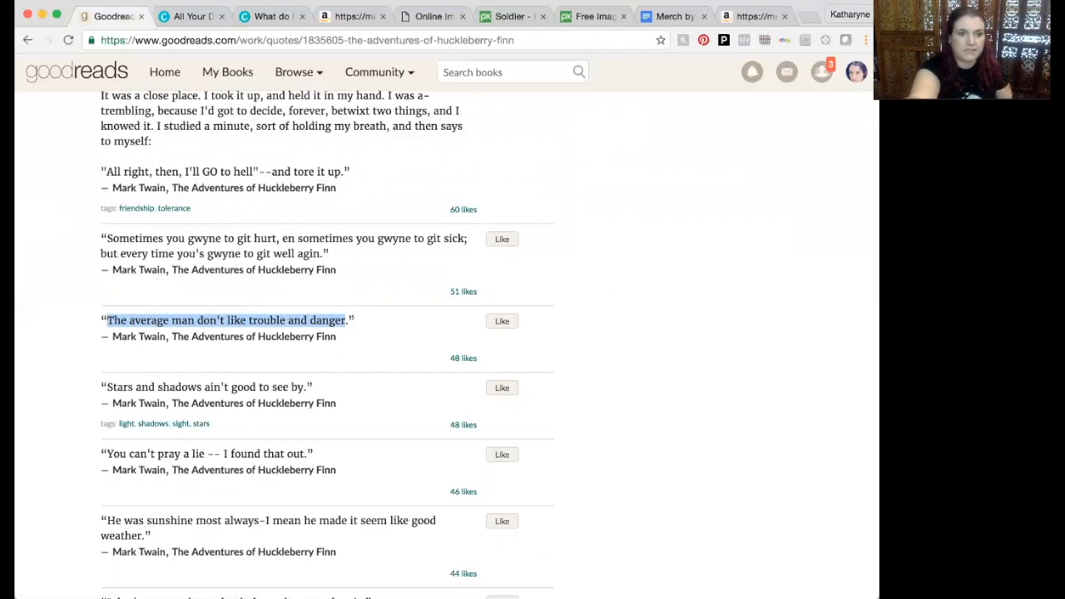
Switch to Canva and create a new design with custom dimensions of 4167 x 5000 px
click(191, 17)
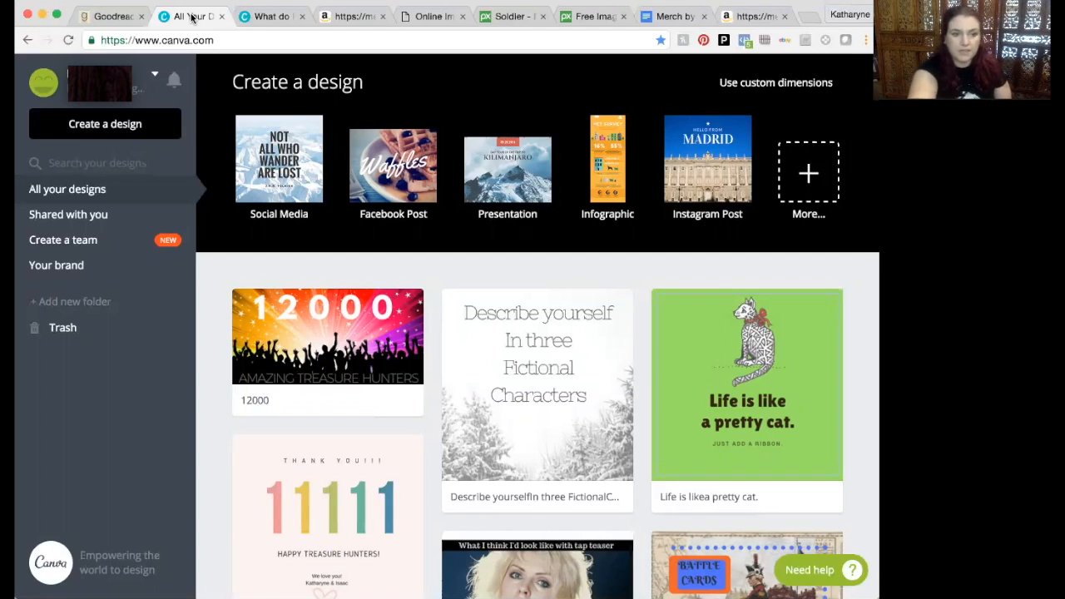
click(95, 127)
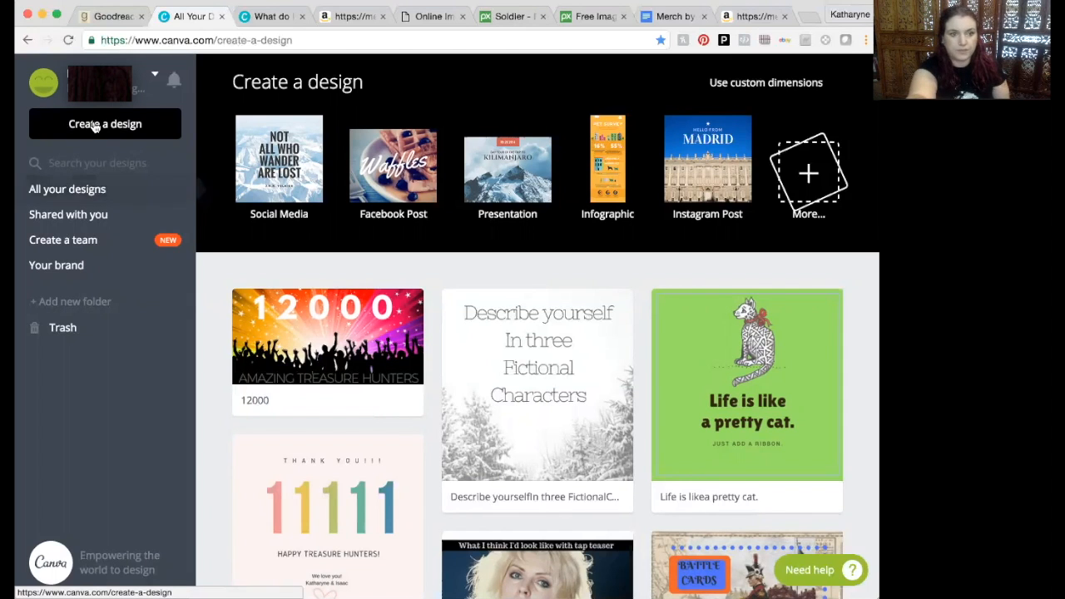
click(747, 84)
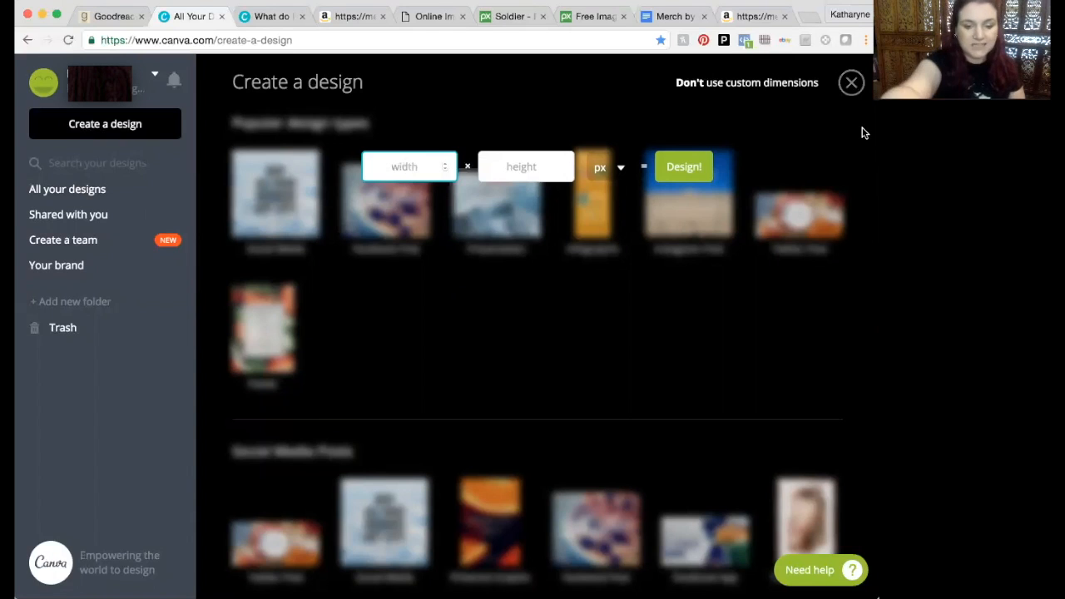
text(4167)
key(Tab)
text(5000)
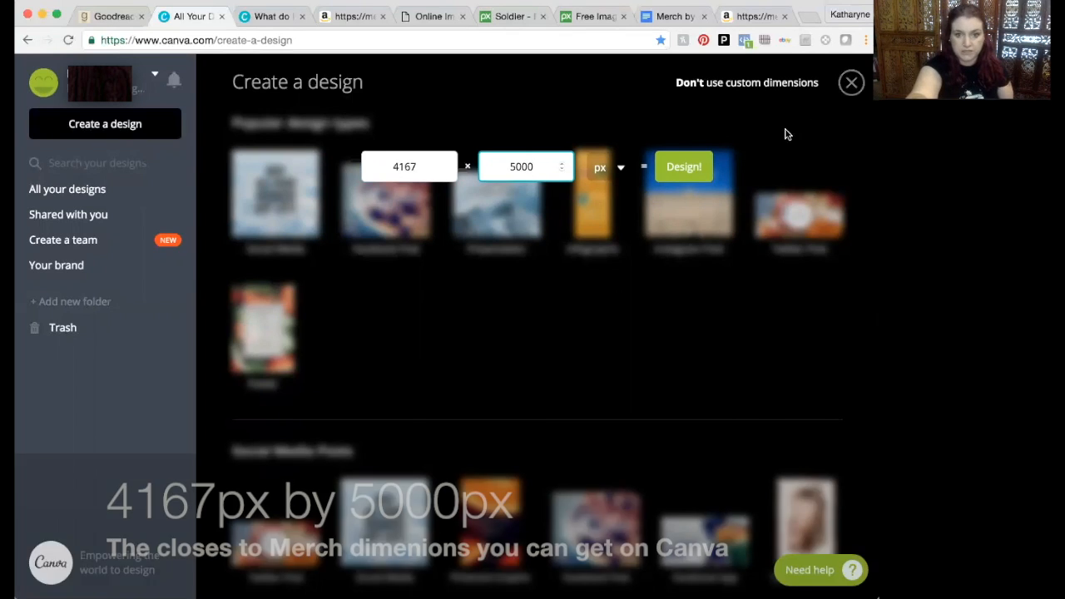
key(Return)
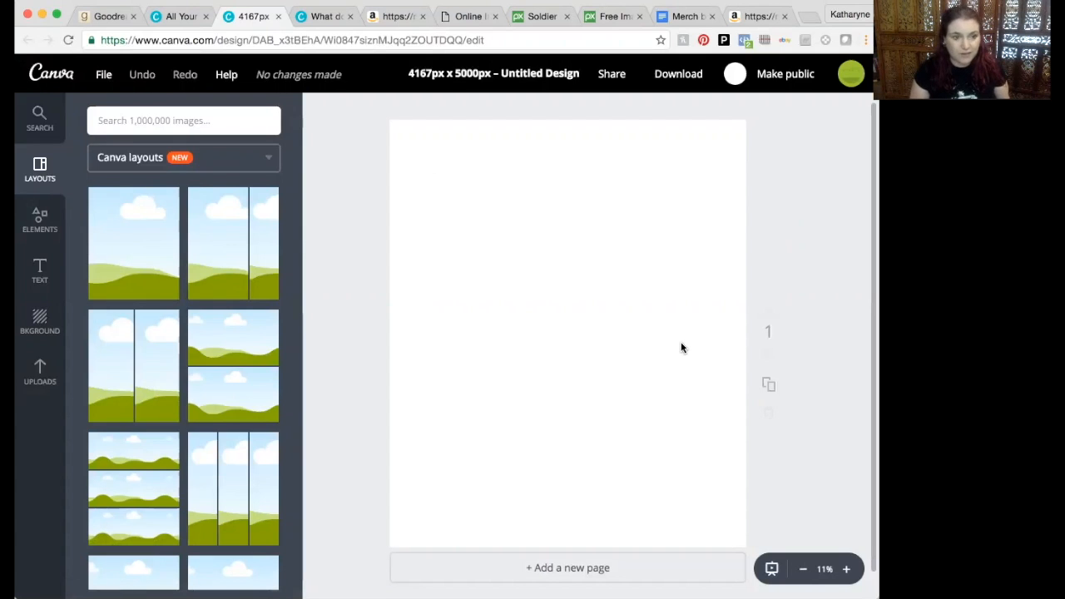
Add a heading containing the copied quote "The average man don't like trouble and danger" and move it towards the middle of the page
click(44, 269)
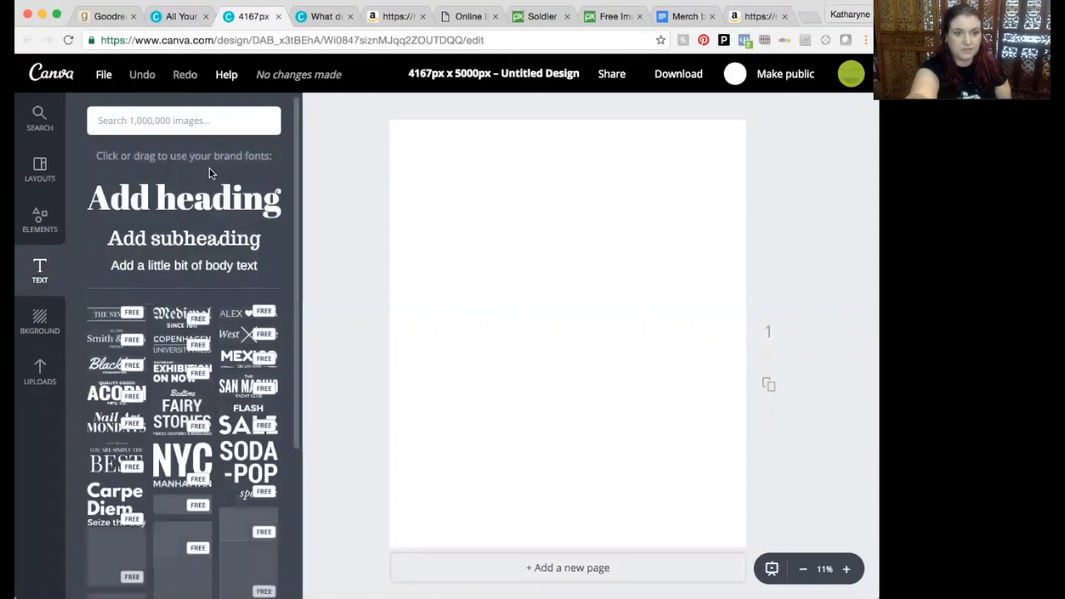
drag(191, 200, 543, 205)
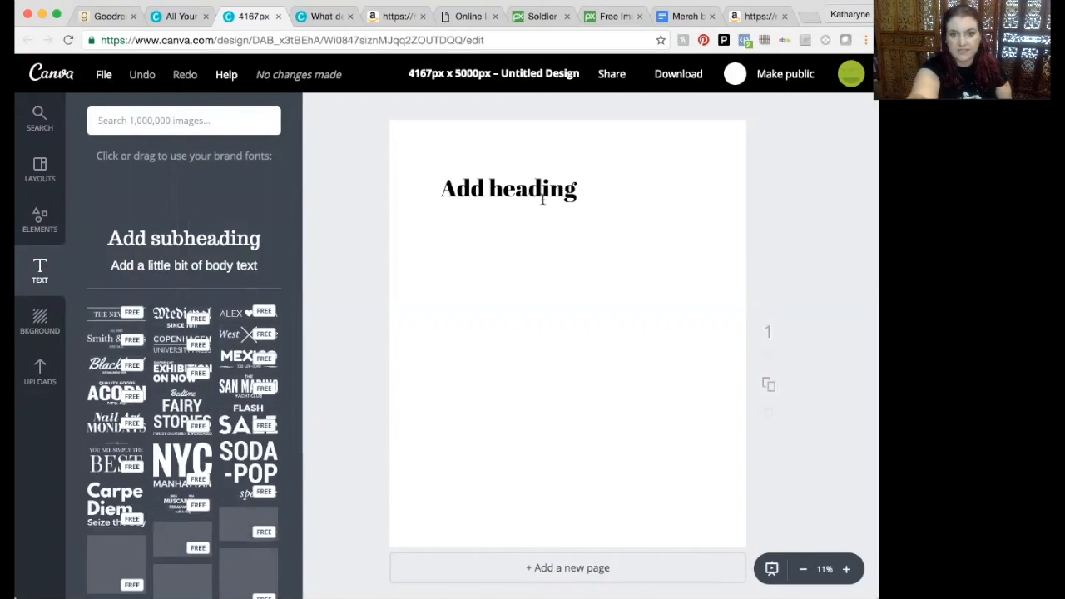
click(543, 196)
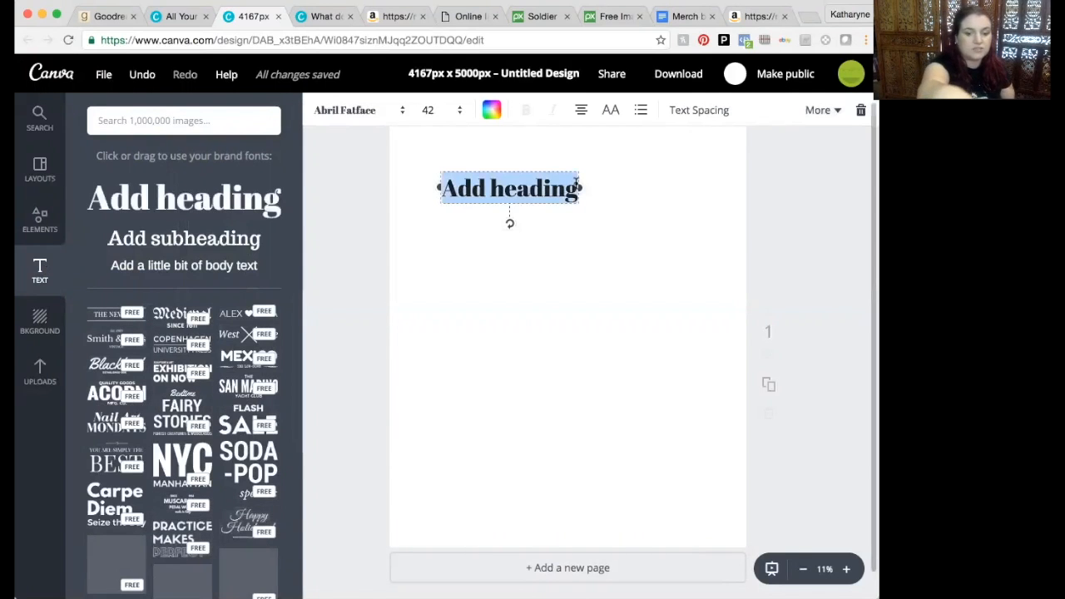
key(super+v)
click(605, 246)
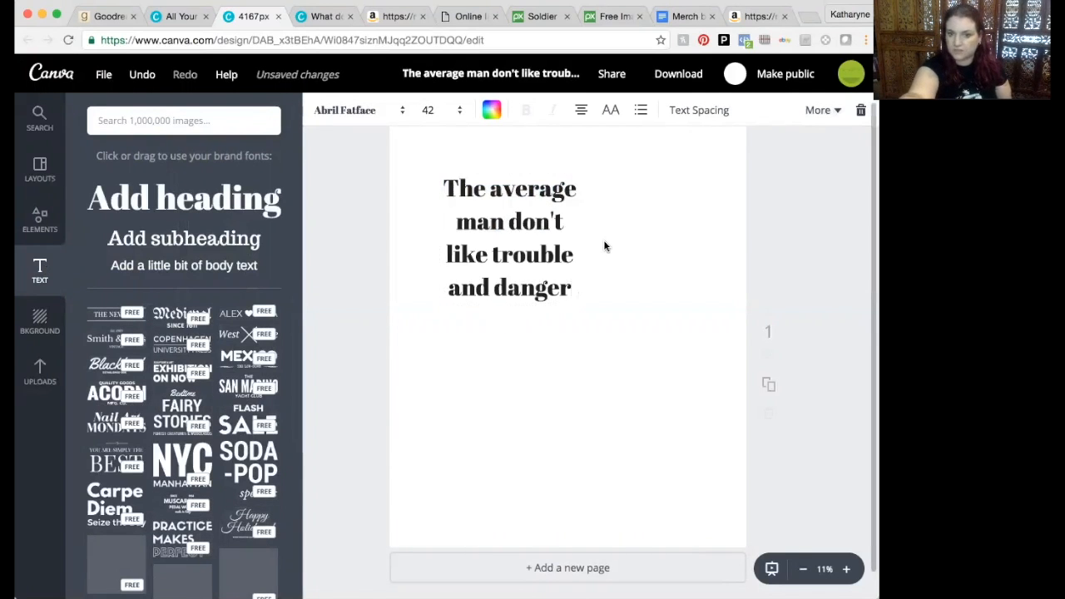
drag(520, 250, 562, 298)
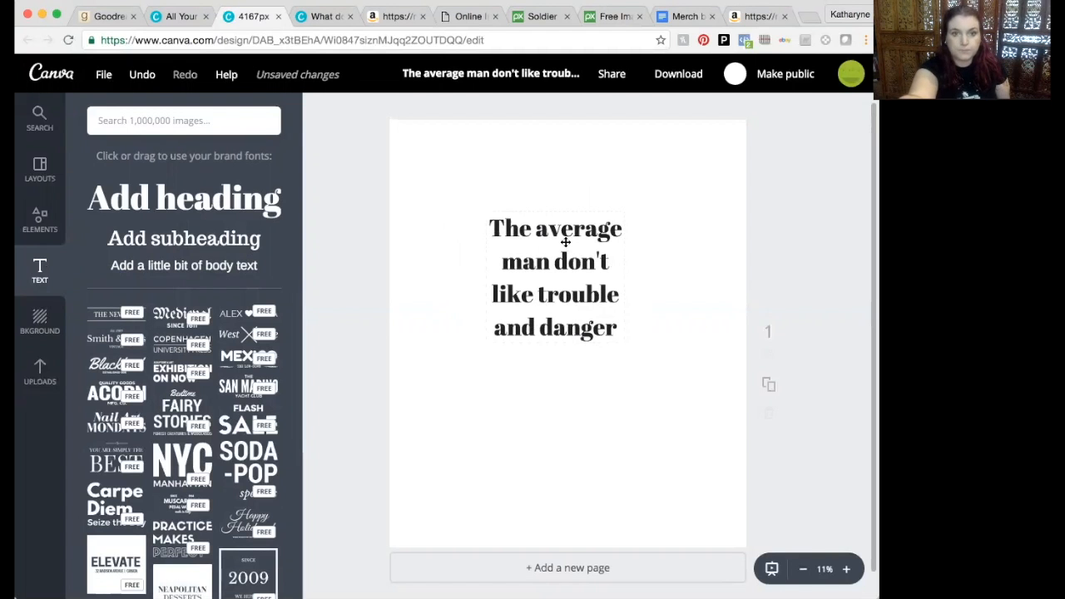
Switch to Pixabay and search all images for "soldier" from its home page
click(537, 16)
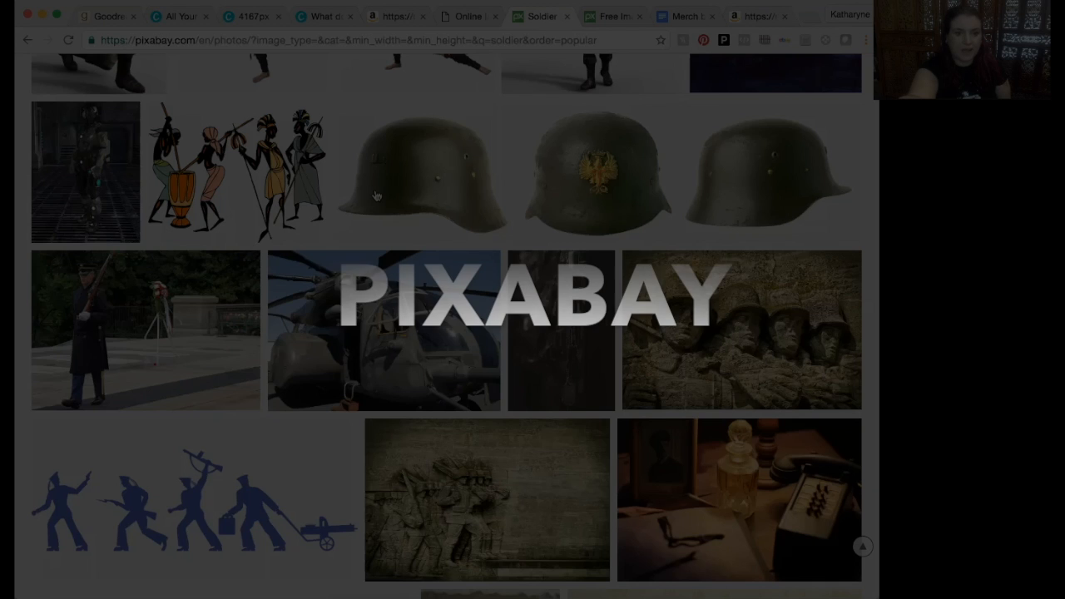
scroll(376, 196, down, 15)
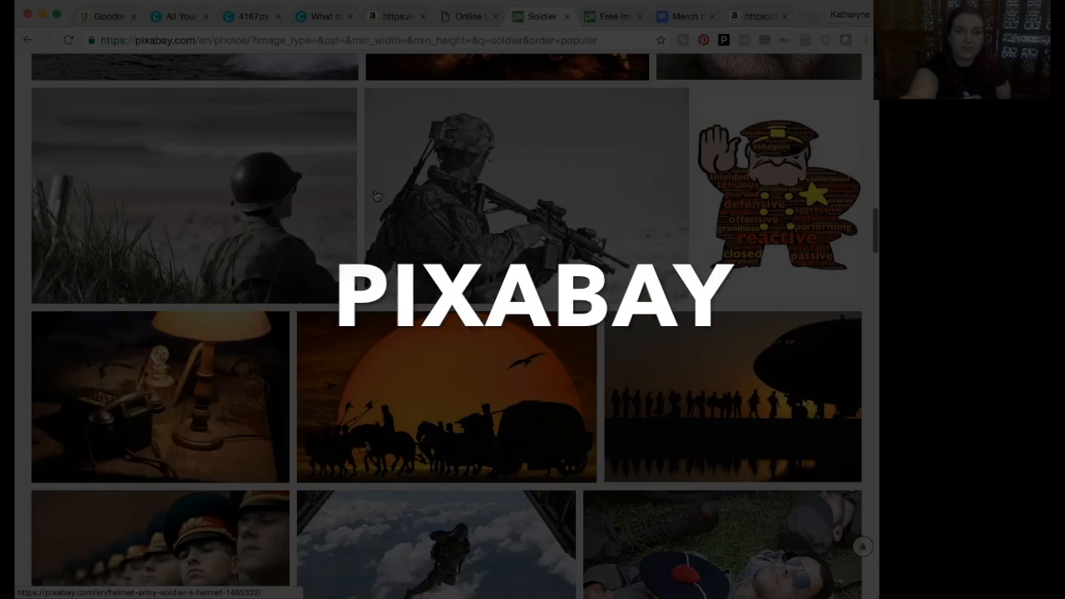
scroll(376, 195, up, 20)
scroll(376, 196, up, 2)
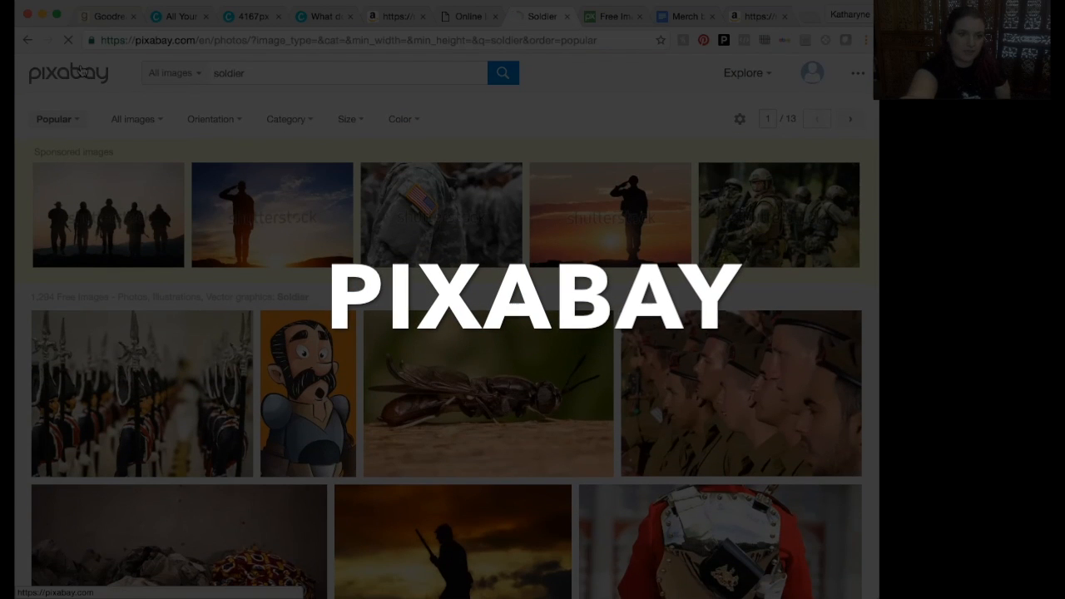
click(79, 72)
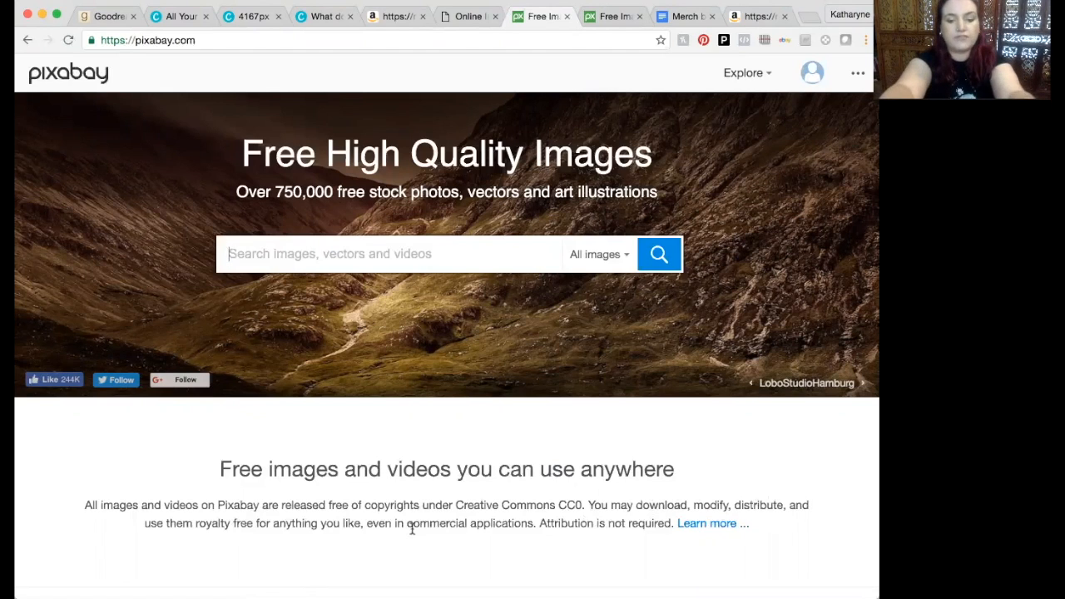
text(soldier)
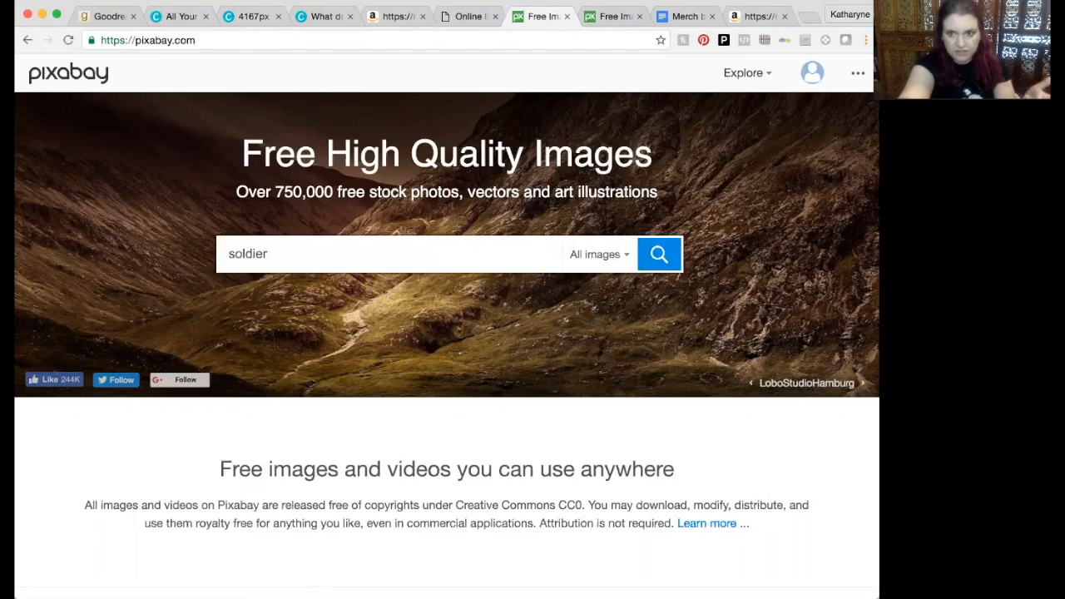
click(659, 255)
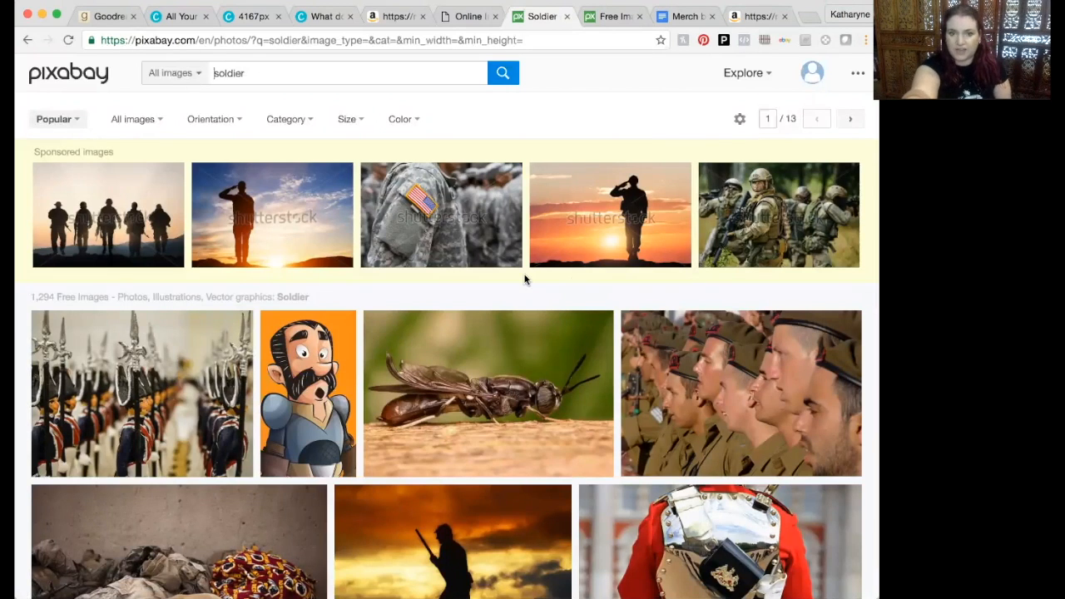
Browse the soldier image results for a picture that suits the quote about trouble and danger
scroll(470, 243, down, 2)
scroll(470, 244, down, 10)
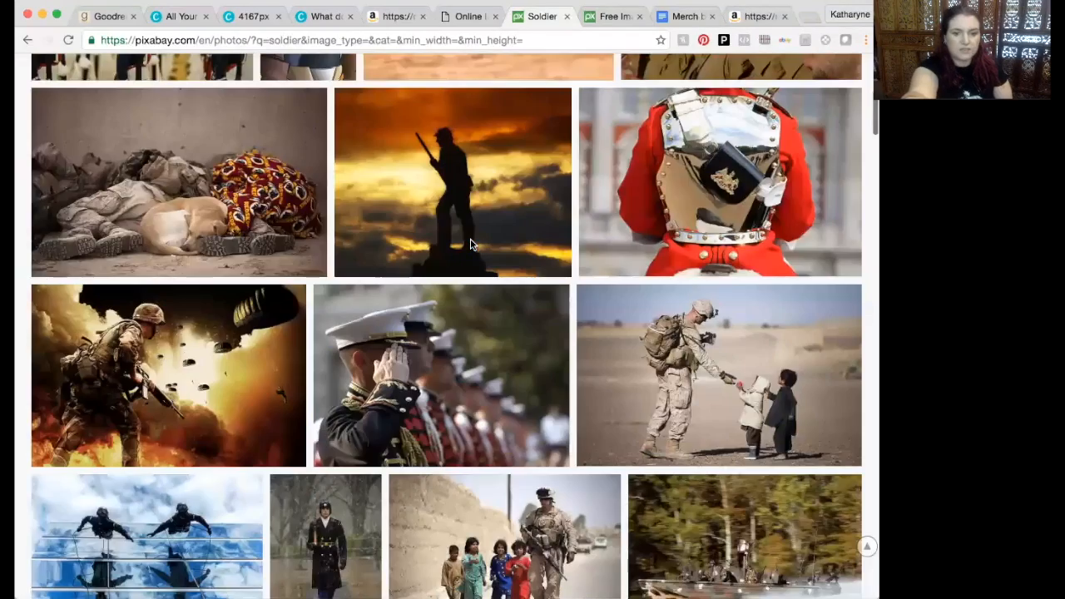
scroll(470, 244, down, 10)
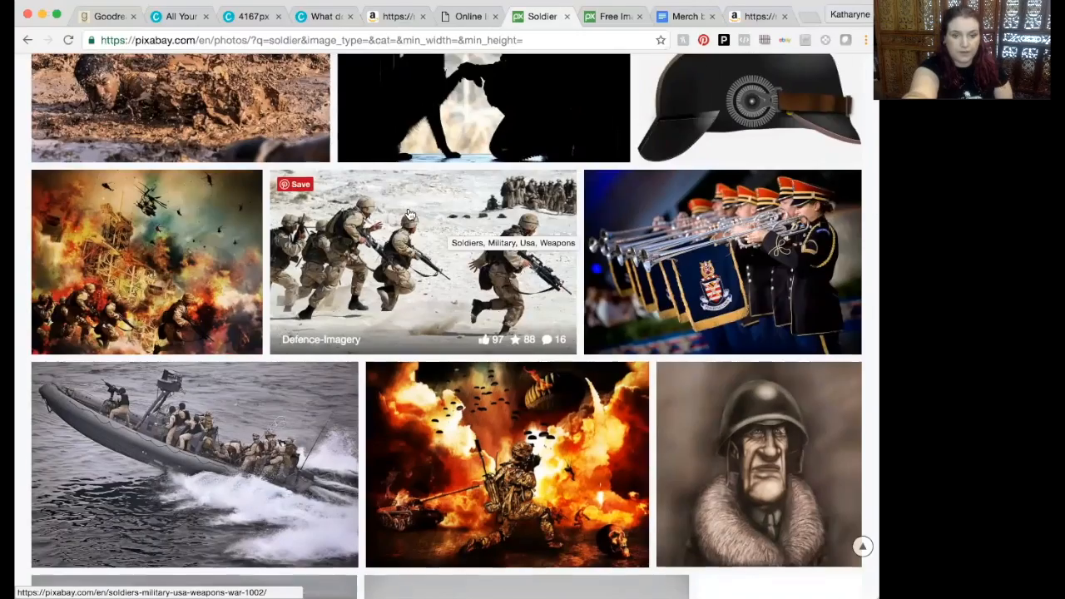
scroll(409, 215, down, 4)
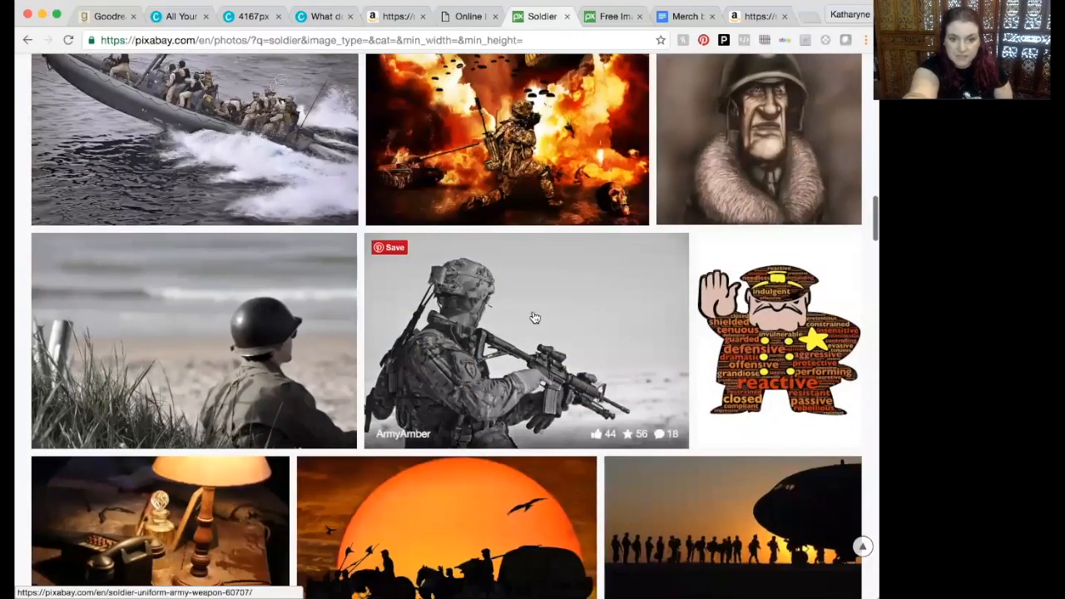
scroll(542, 266, down, 13)
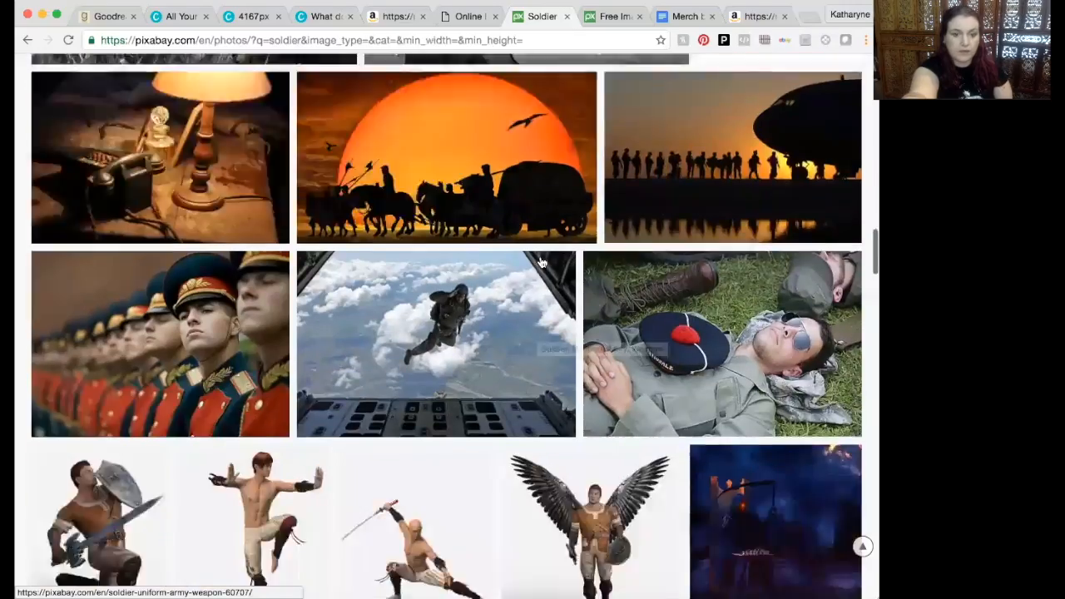
scroll(542, 278, down, 4)
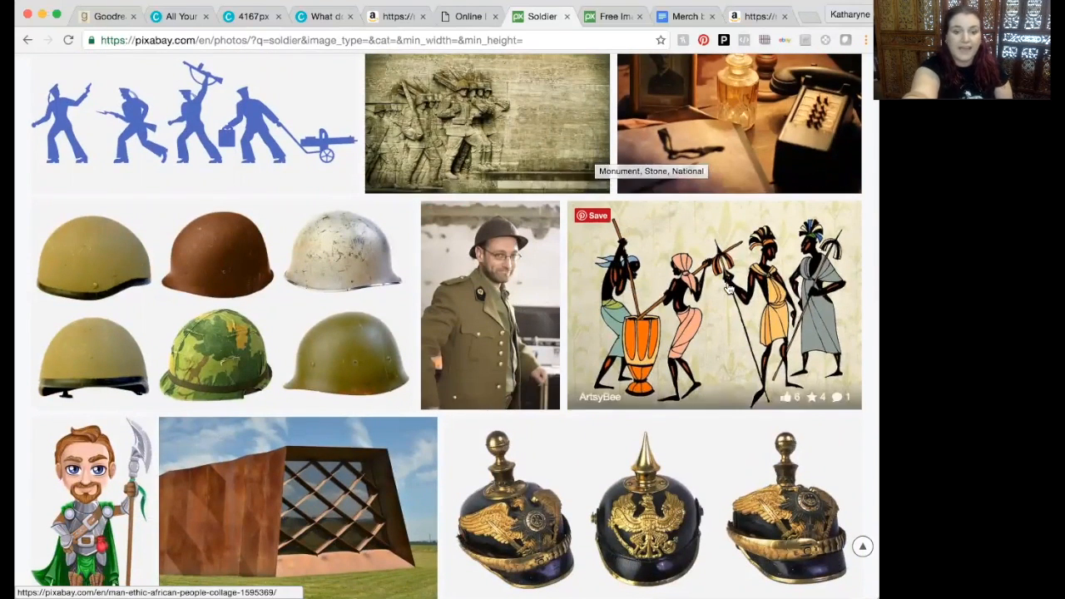
scroll(616, 262, down, 2)
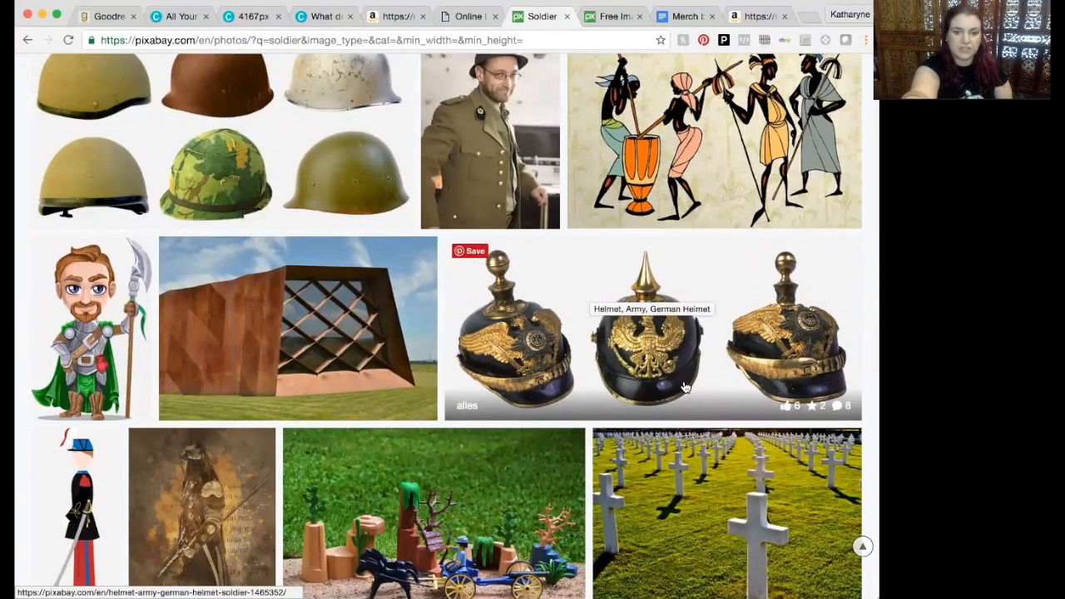
scroll(739, 327, down, 2)
scroll(739, 327, down, 2)
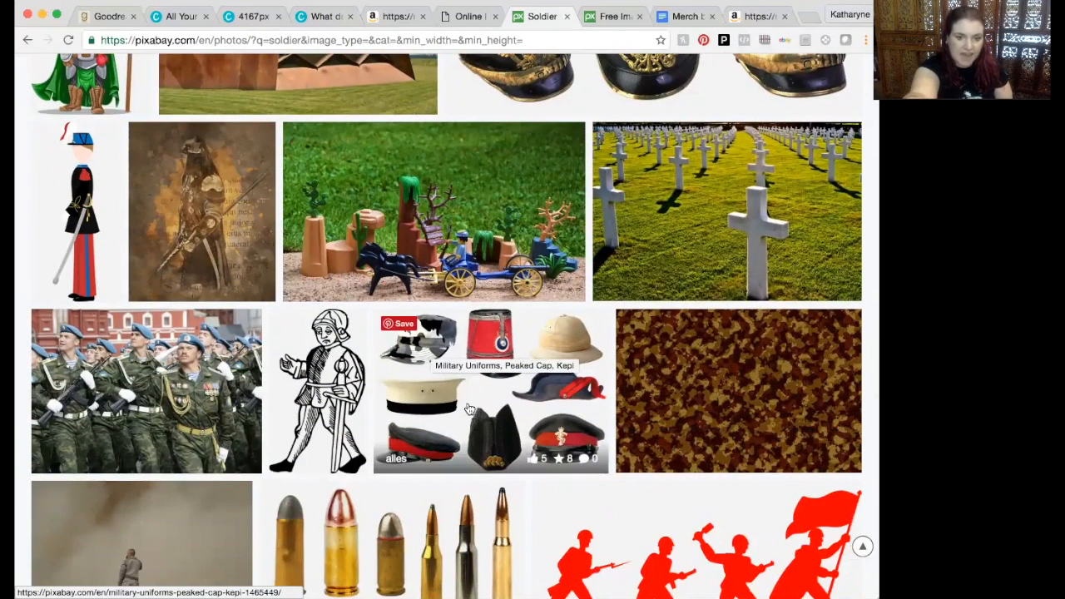
scroll(302, 194, down, 1)
scroll(302, 200, down, 15)
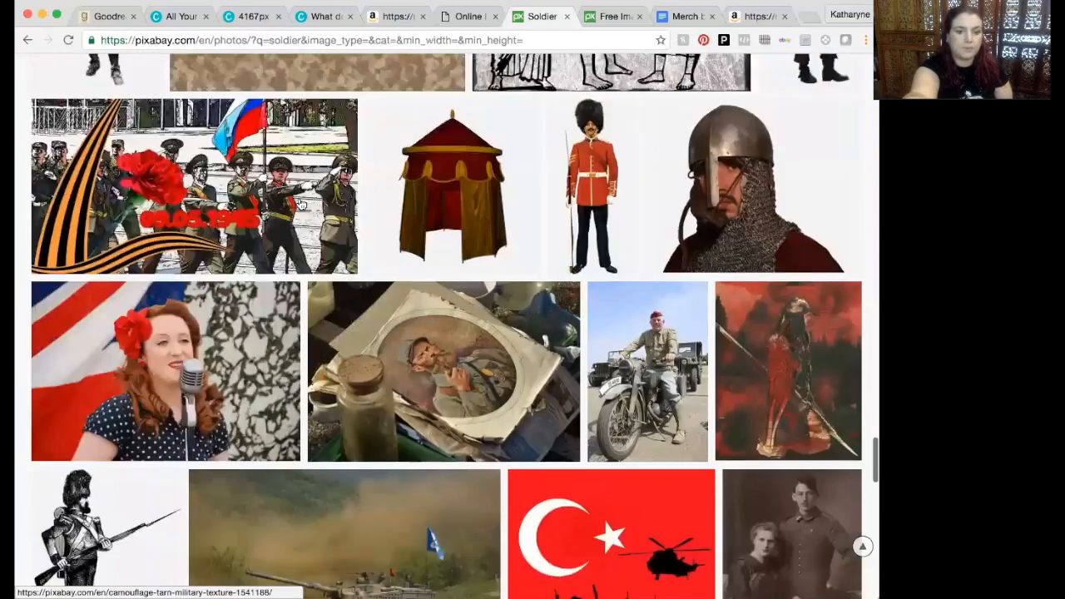
scroll(301, 205, down, 5)
scroll(317, 204, up, 1)
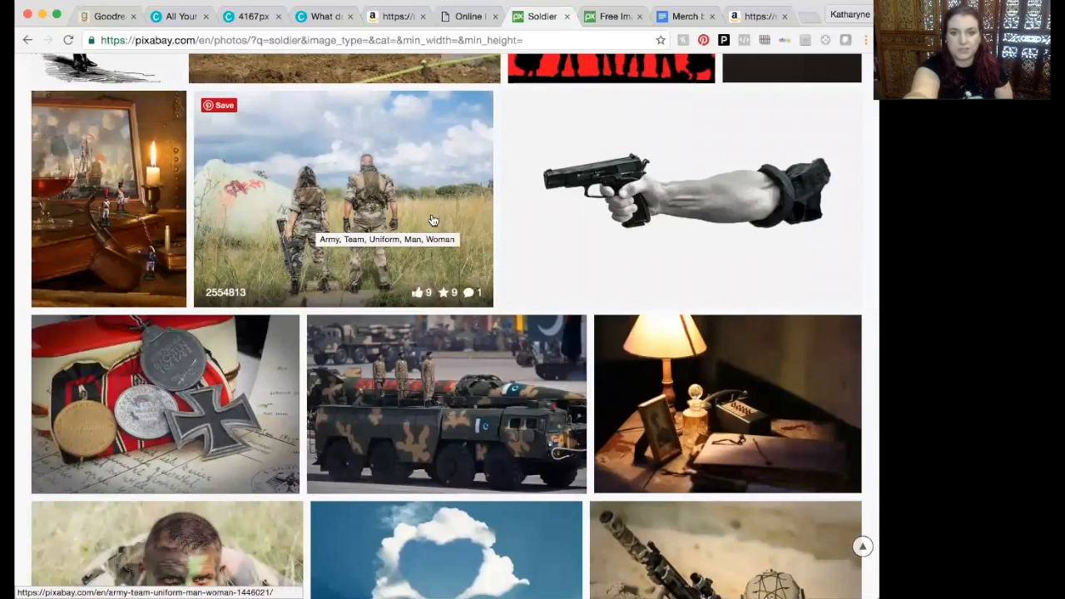
scroll(397, 200, up, 3)
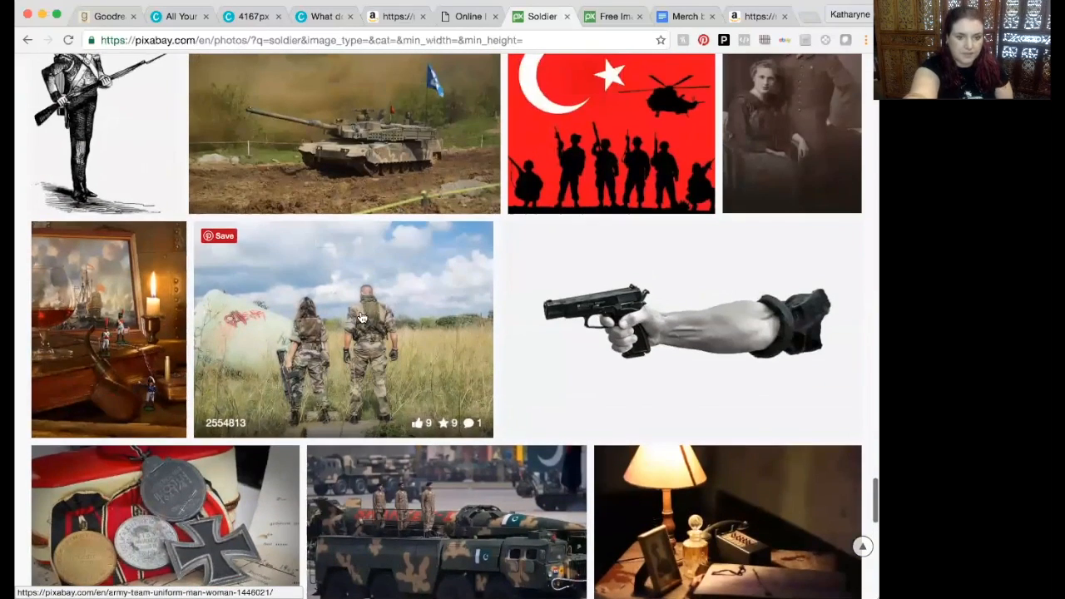
scroll(463, 325, up, 1)
scroll(463, 325, down, 10)
scroll(464, 324, up, 5)
scroll(464, 324, up, 20)
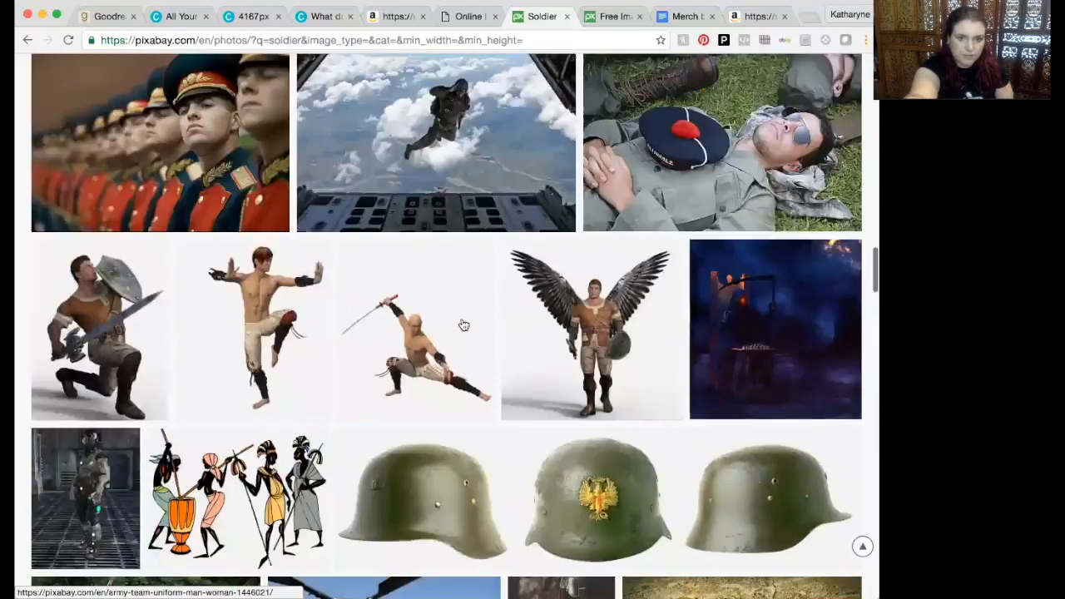
scroll(464, 326, up, 4)
scroll(463, 325, down, 8)
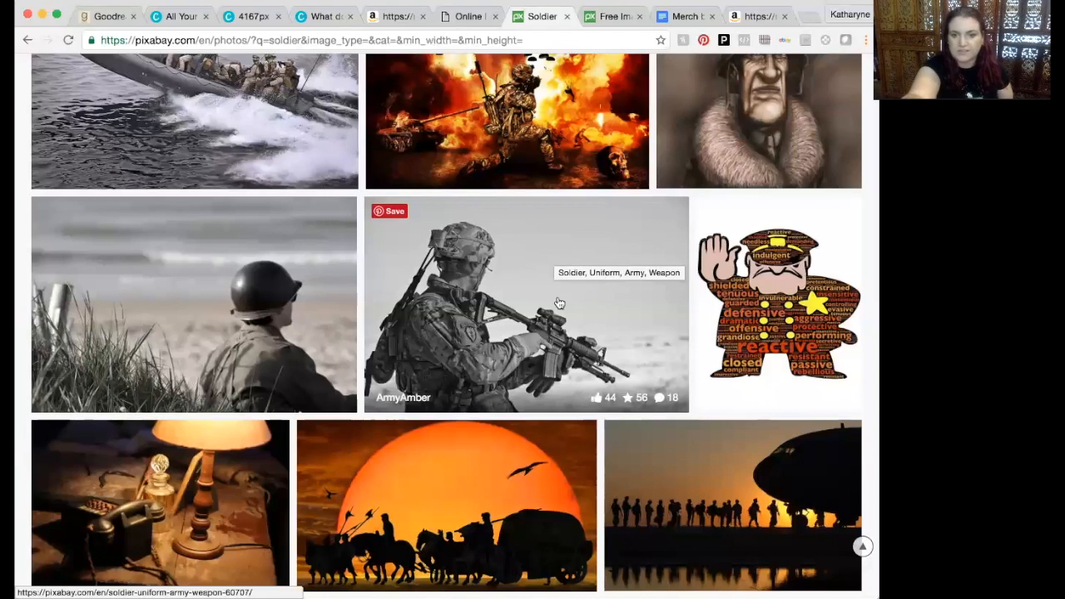
Open the black-and-white photo of the soldier holding a rifle and download it in the Original 5616×3744 size
click(479, 243)
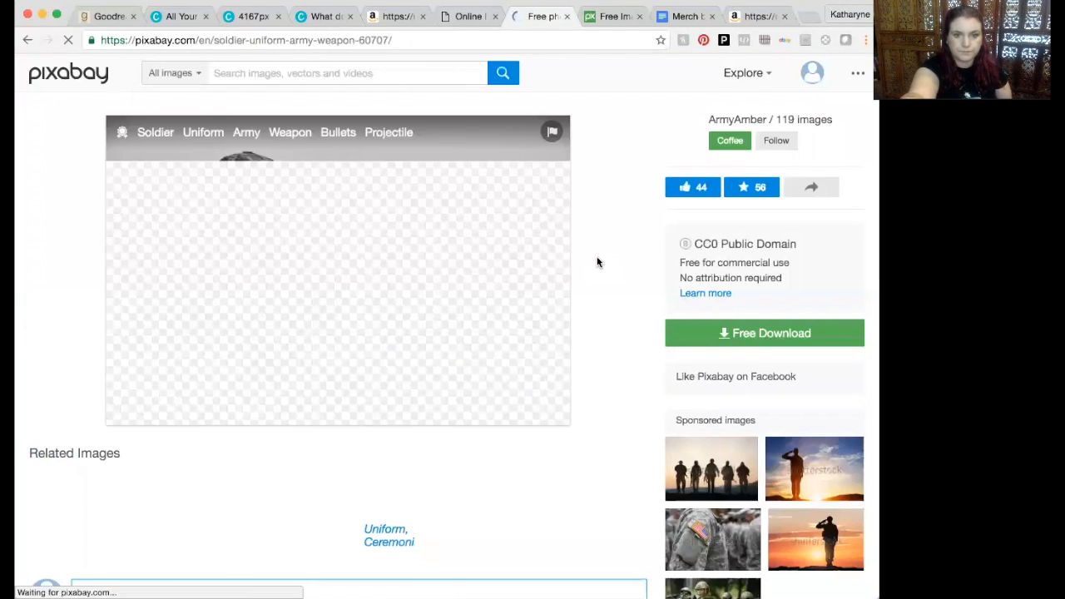
click(718, 335)
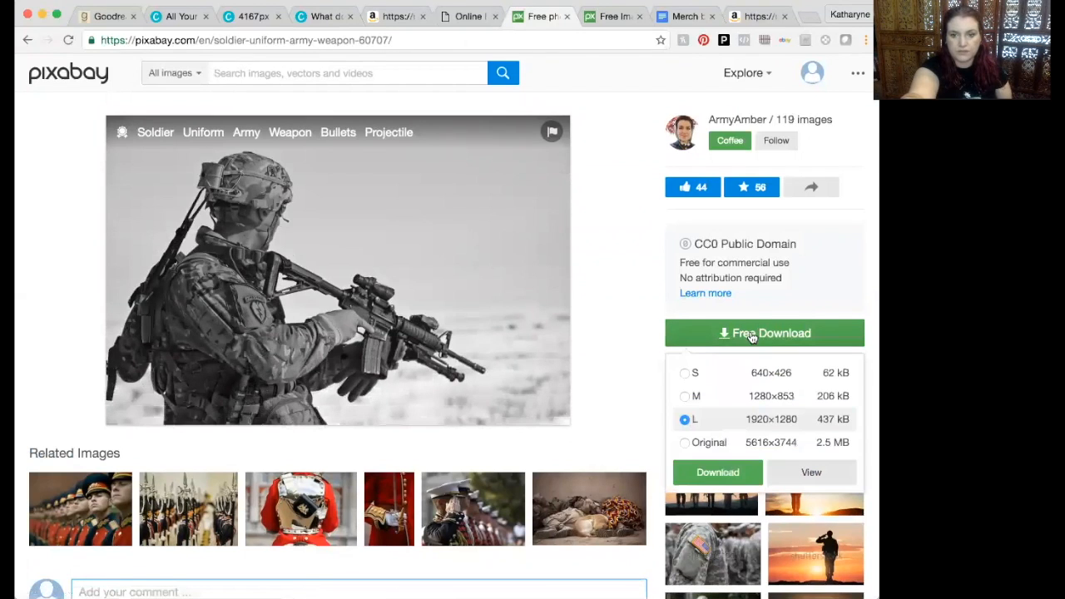
click(685, 443)
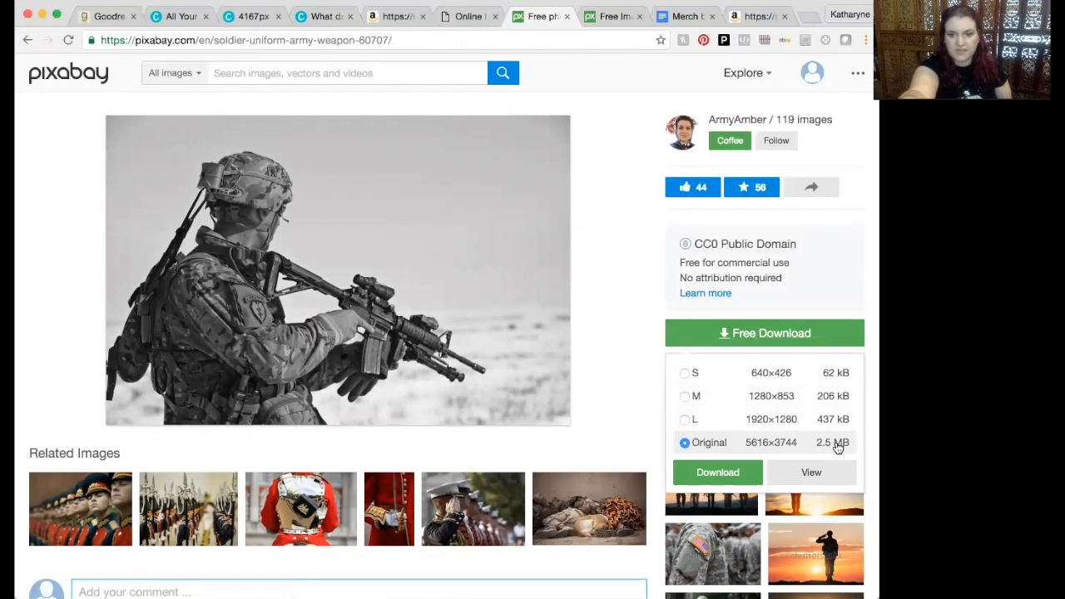
click(717, 473)
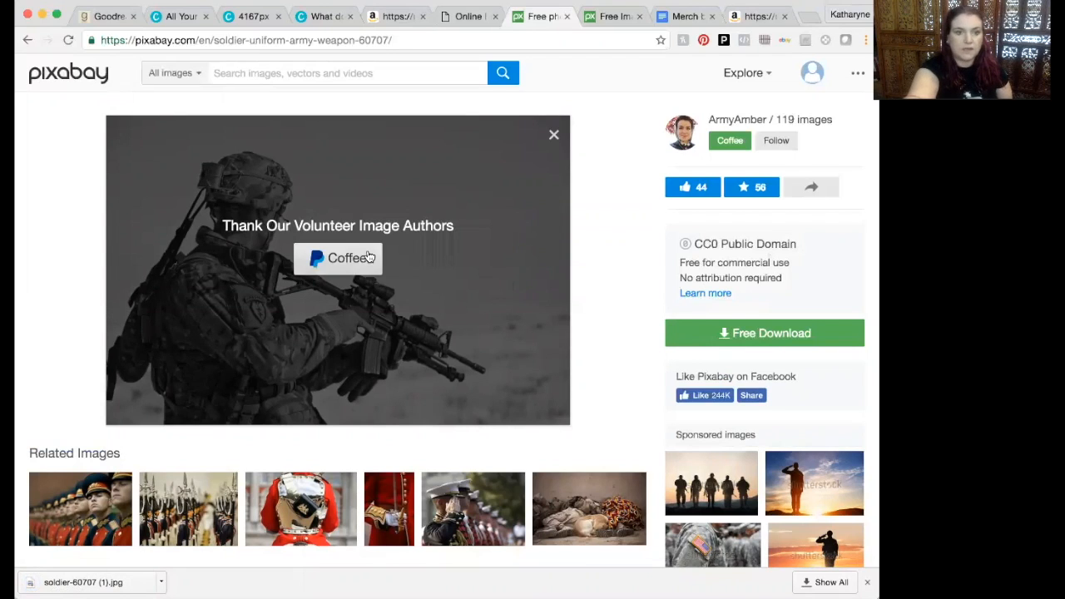
Switch to the 4167 x 5000 px Canva design and move the quote heading higher on the page
click(190, 22)
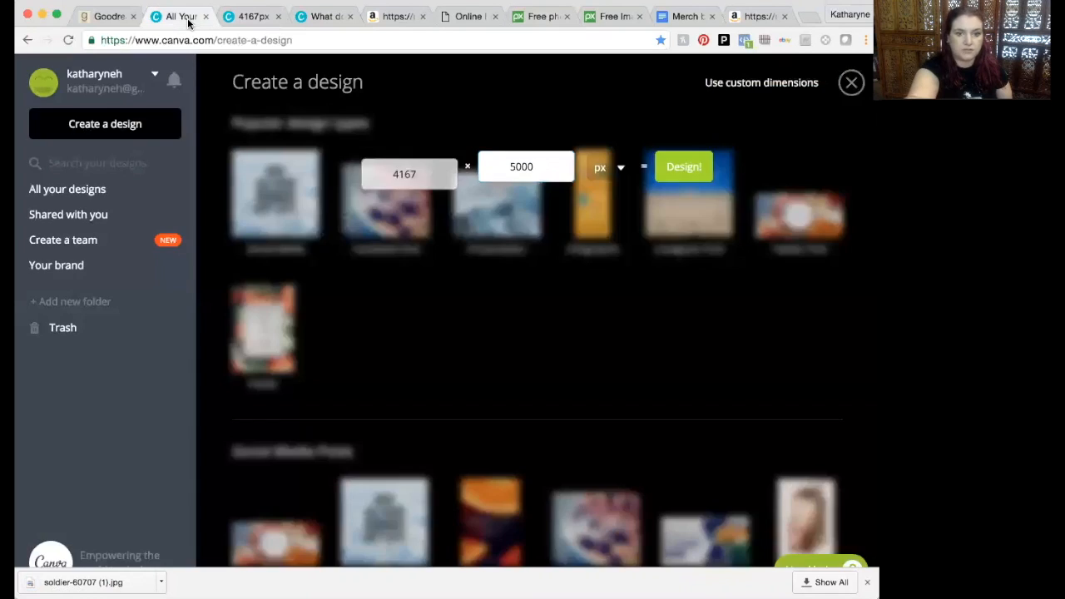
click(250, 17)
drag(541, 214, 552, 171)
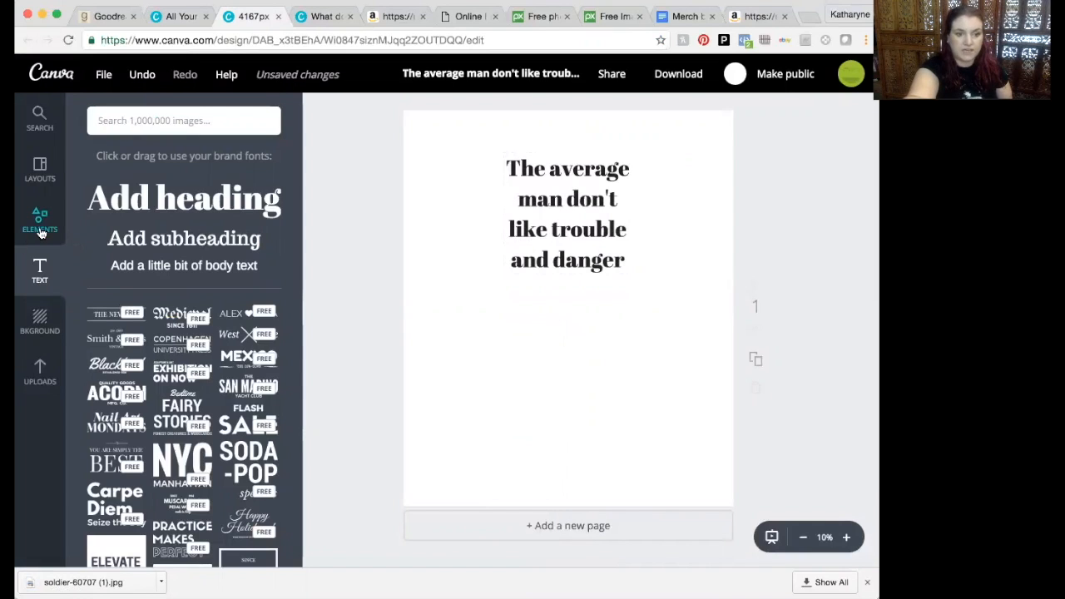
Upload the image soldier-60707 (1).jpg from the Desktop to the Canva uploads
click(36, 371)
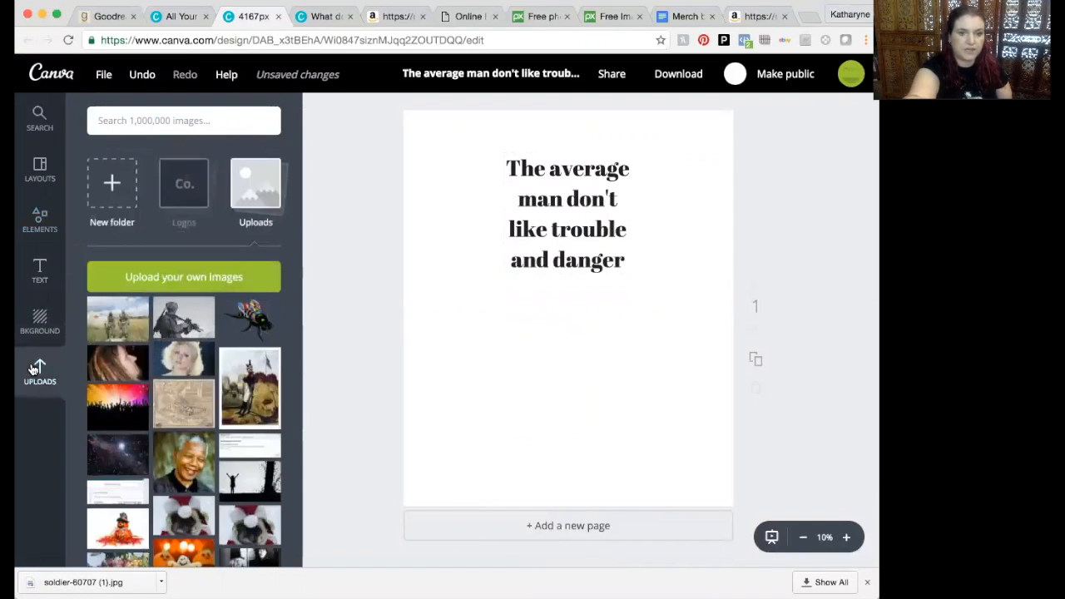
click(219, 287)
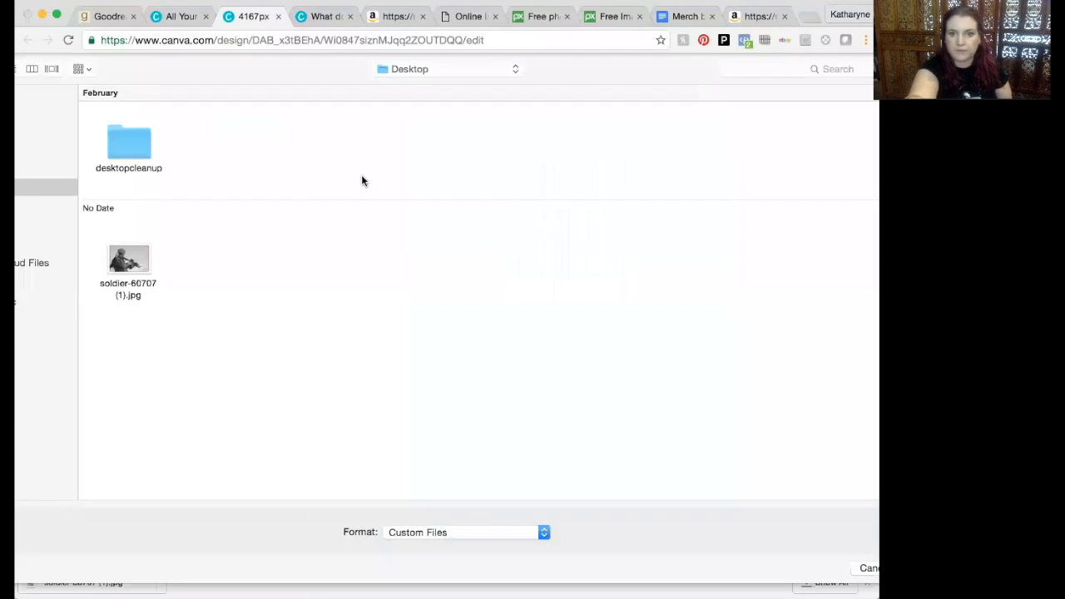
double_click(125, 263)
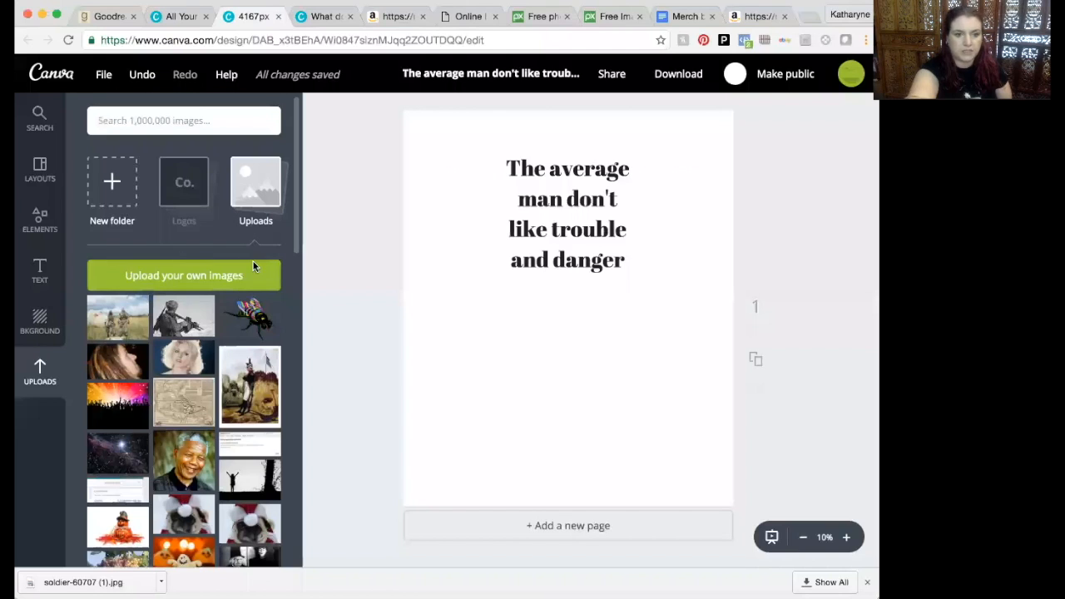
Place the soldier photo on the lower half of the page and move the quote heading slightly up above it
drag(186, 311, 610, 335)
drag(572, 341, 579, 337)
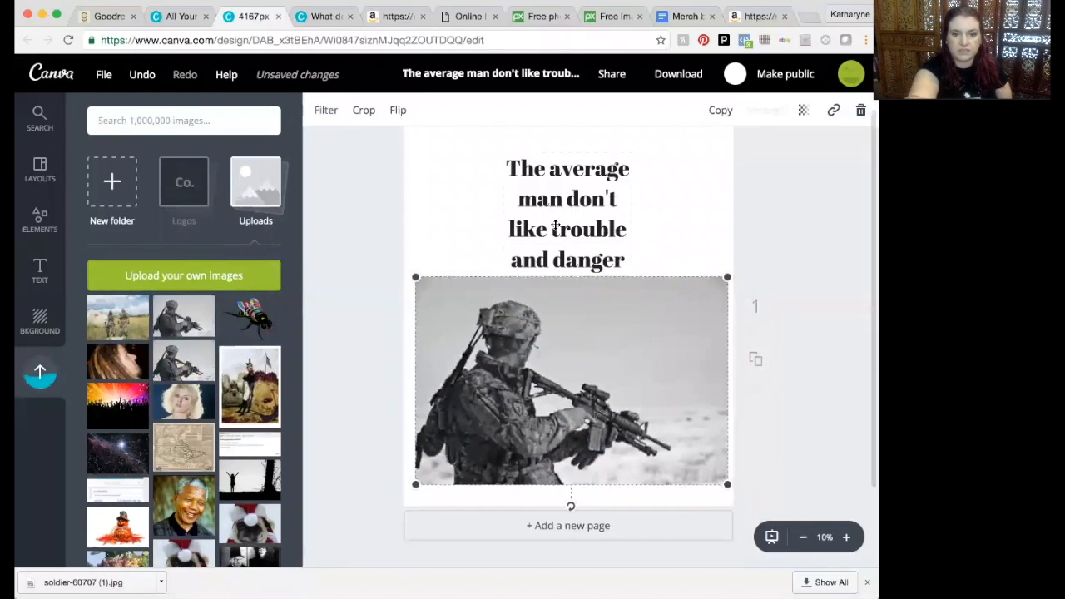
drag(578, 191, 584, 174)
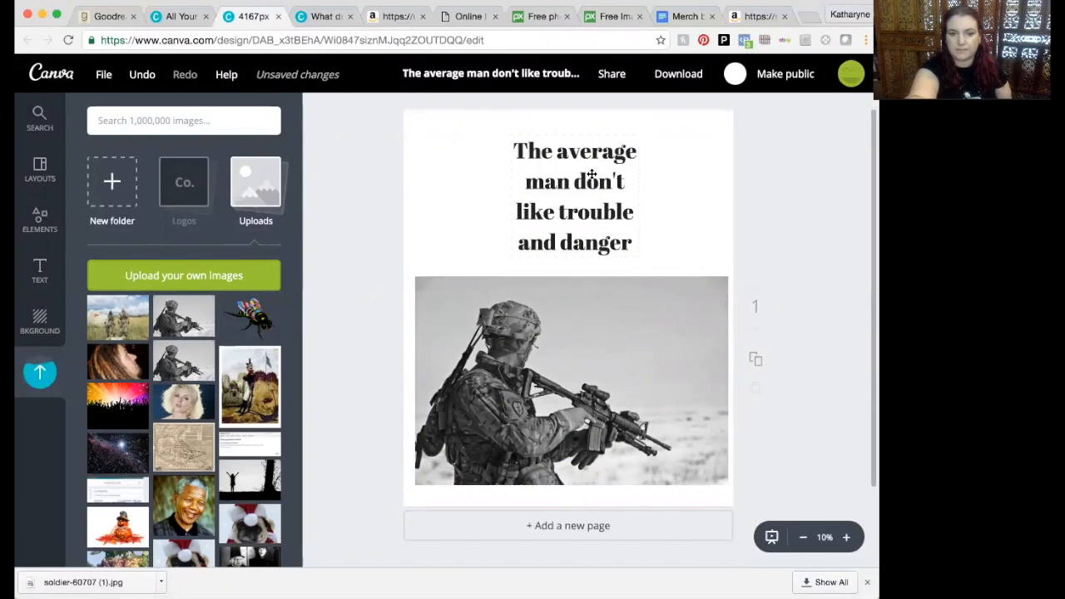
Shrink the soldier photo slightly from its two upper corners
click(417, 280)
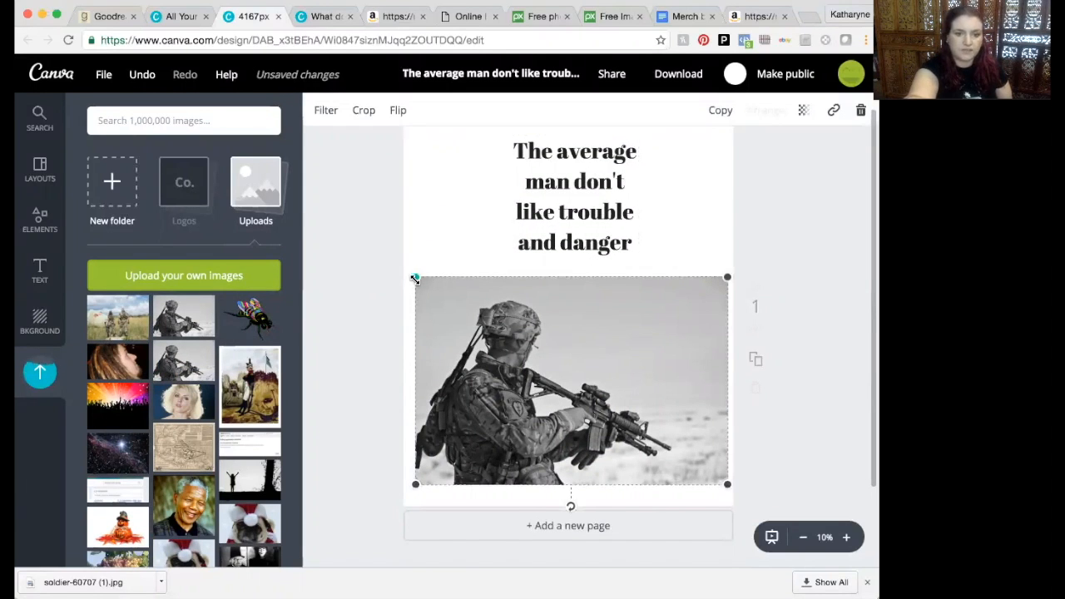
drag(417, 280, 433, 289)
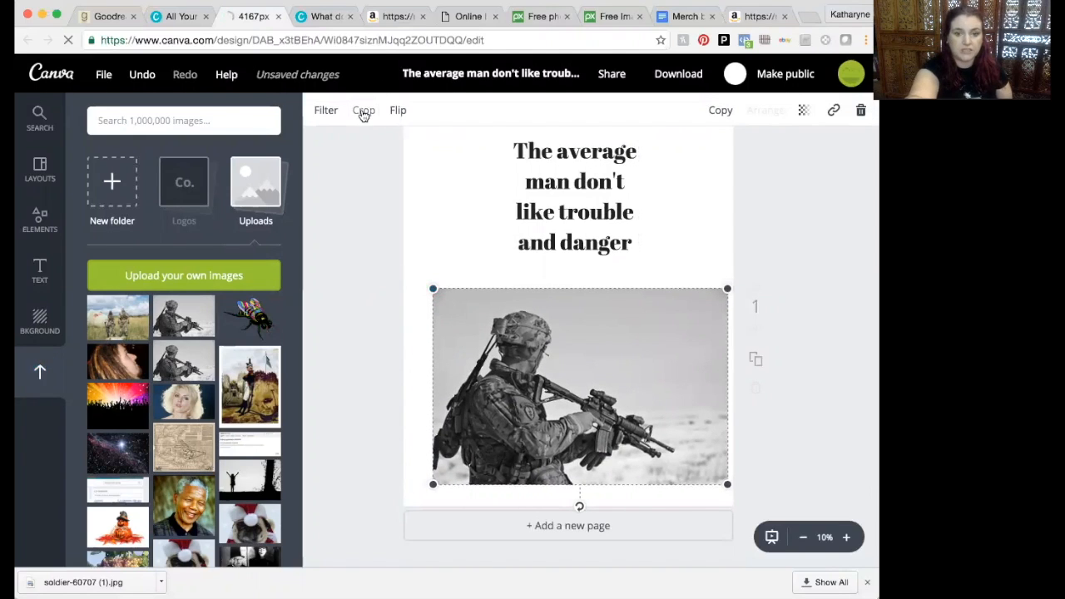
mouse_move(720, 291)
mouse_down()
mouse_move(705, 297)
mouse_move(714, 278)
mouse_move(724, 291)
mouse_up()
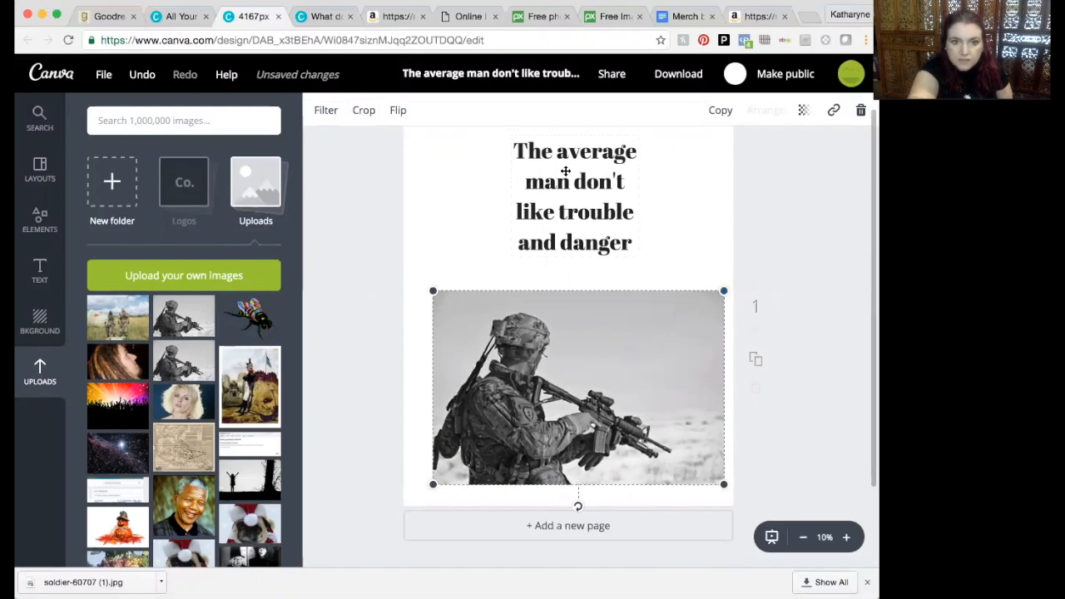
Crop the soldier photo closely around the soldier and rifle, trimming the empty background above and beyond the barrel
click(366, 112)
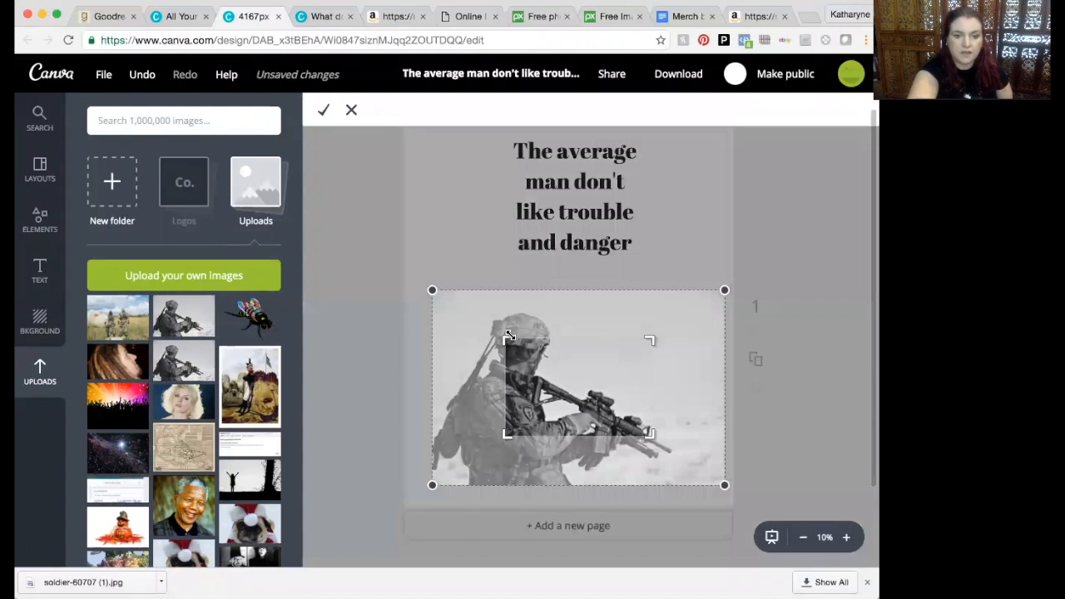
drag(506, 337, 435, 307)
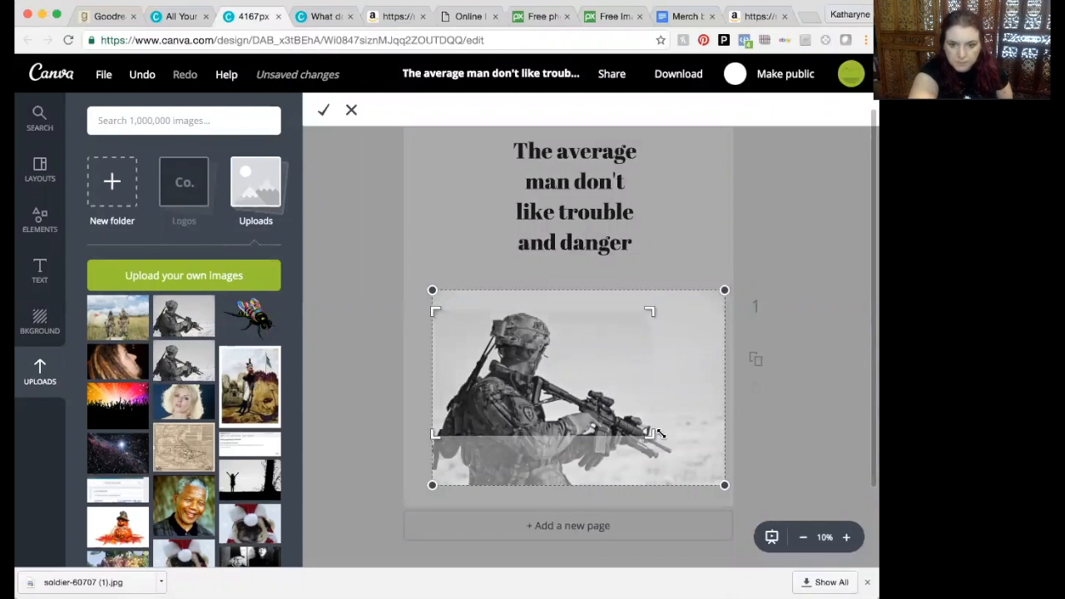
drag(651, 438, 674, 478)
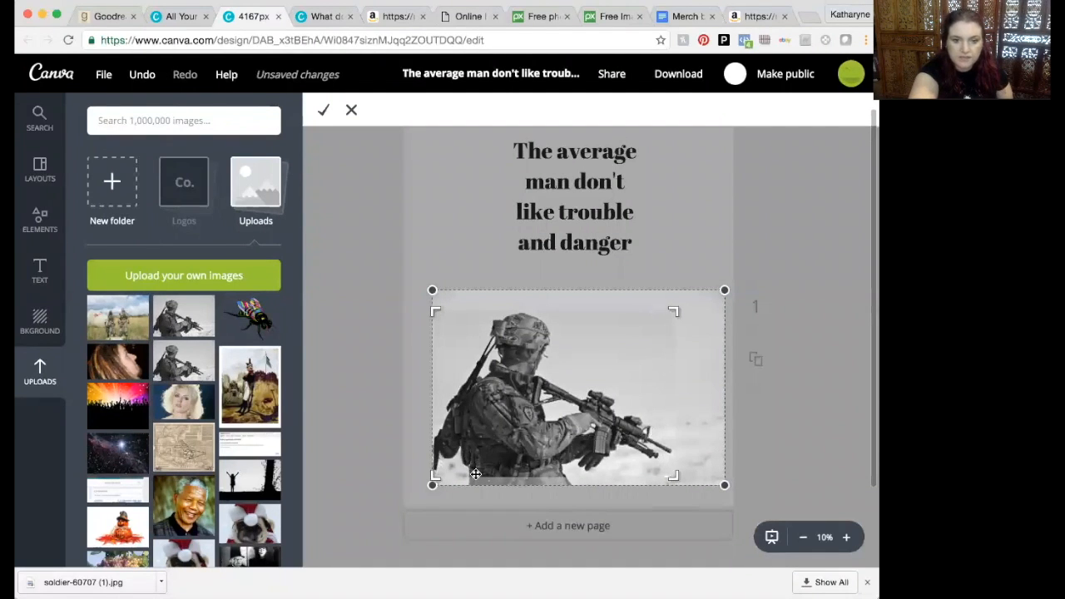
drag(436, 477, 439, 477)
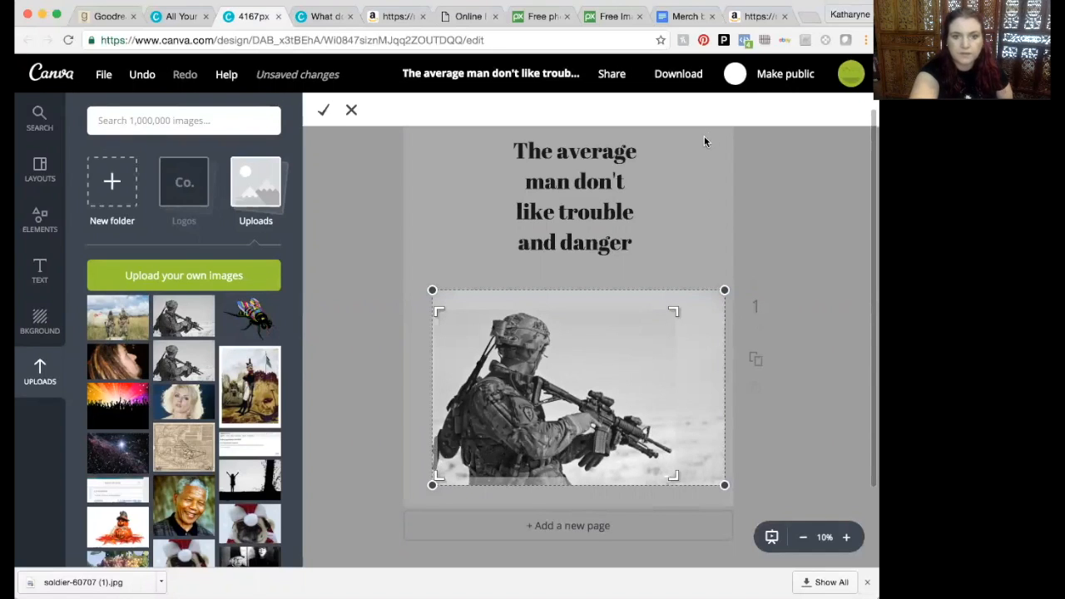
click(321, 115)
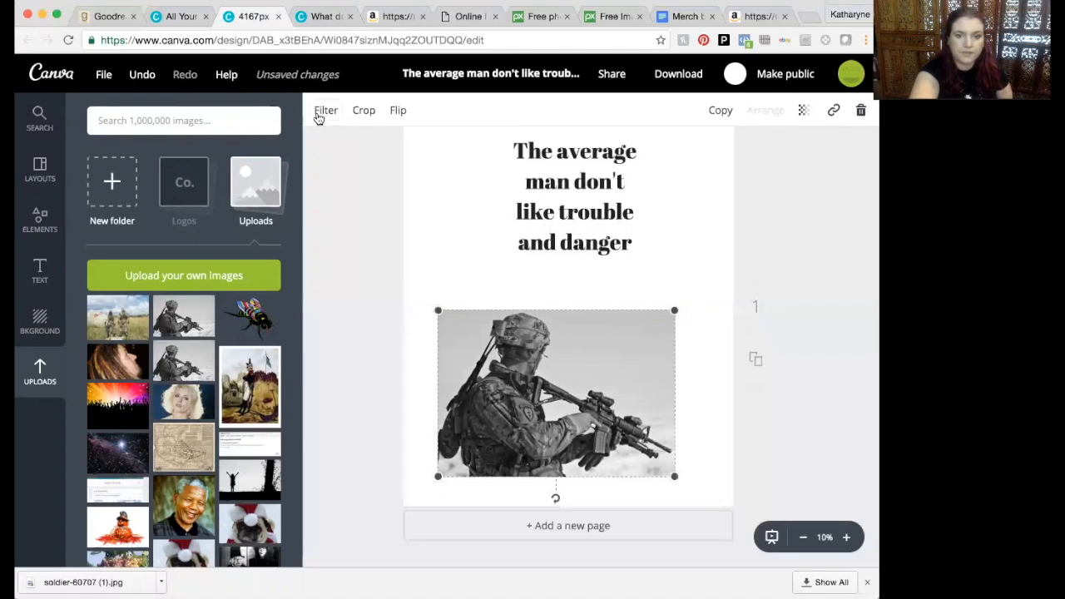
Move the cropped soldier photo up beneath the heading and enlarge it to nearly the full page width
drag(470, 323, 467, 321)
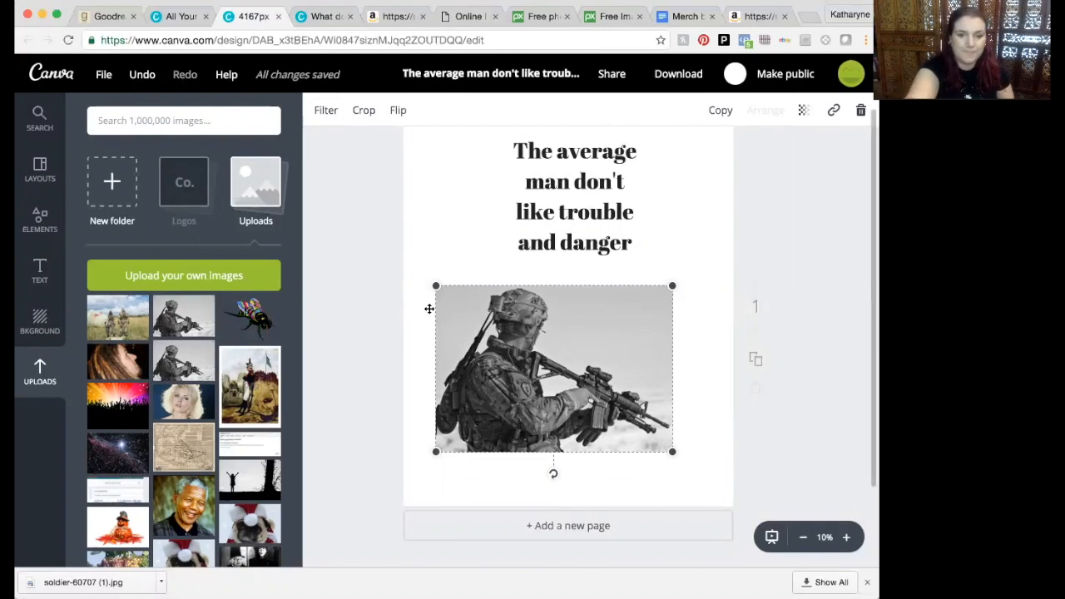
drag(674, 454, 718, 484)
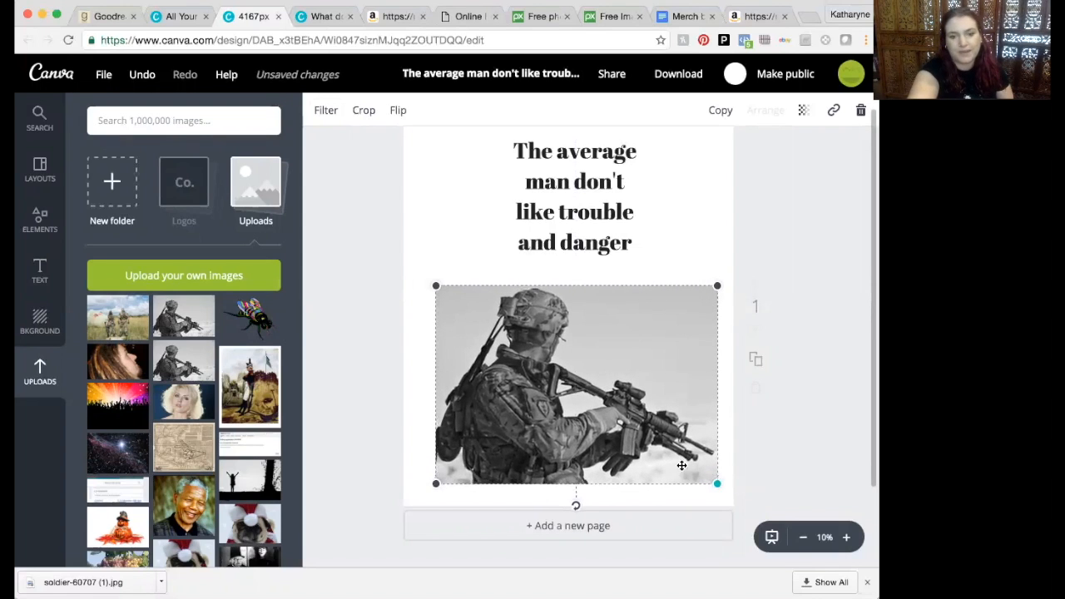
drag(433, 285, 420, 274)
Delete the quote heading and place the free "You are simply the BEST" text layout in the space above the soldier photo
click(578, 210)
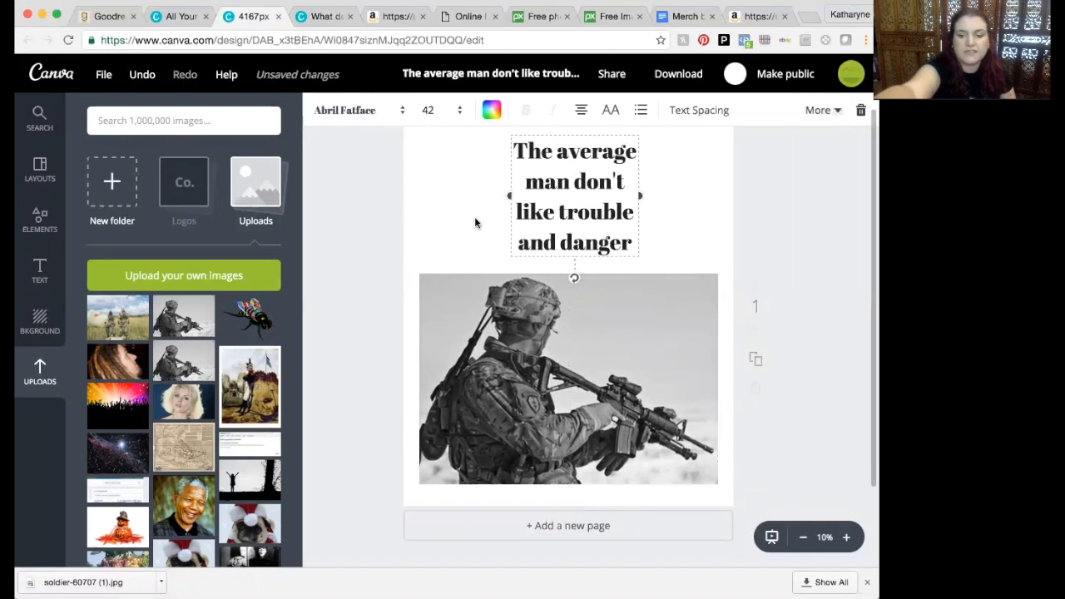
scroll(534, 213, up, 1)
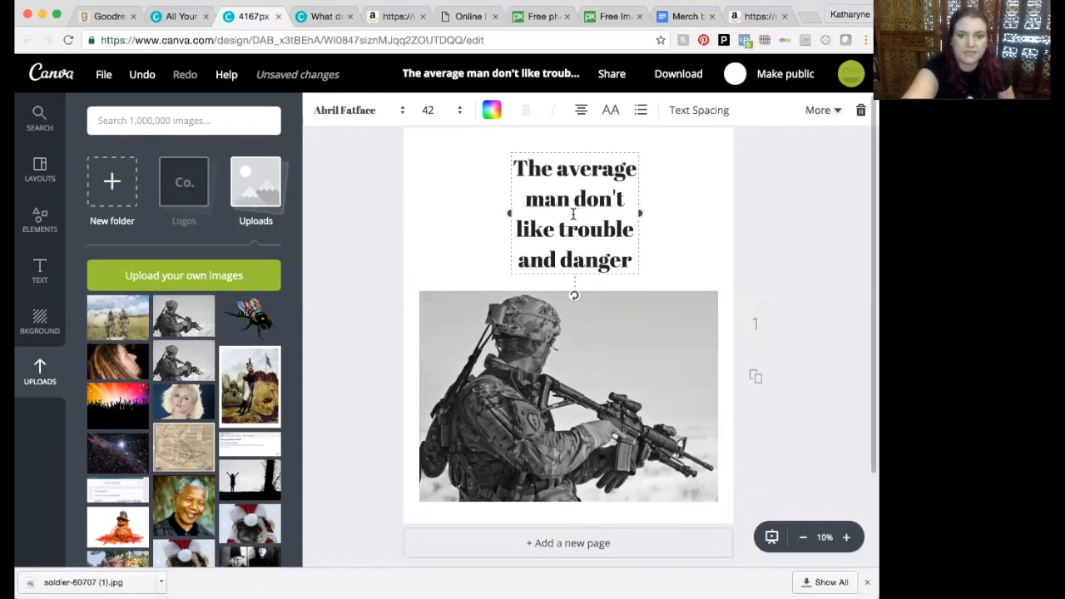
click(861, 113)
click(39, 271)
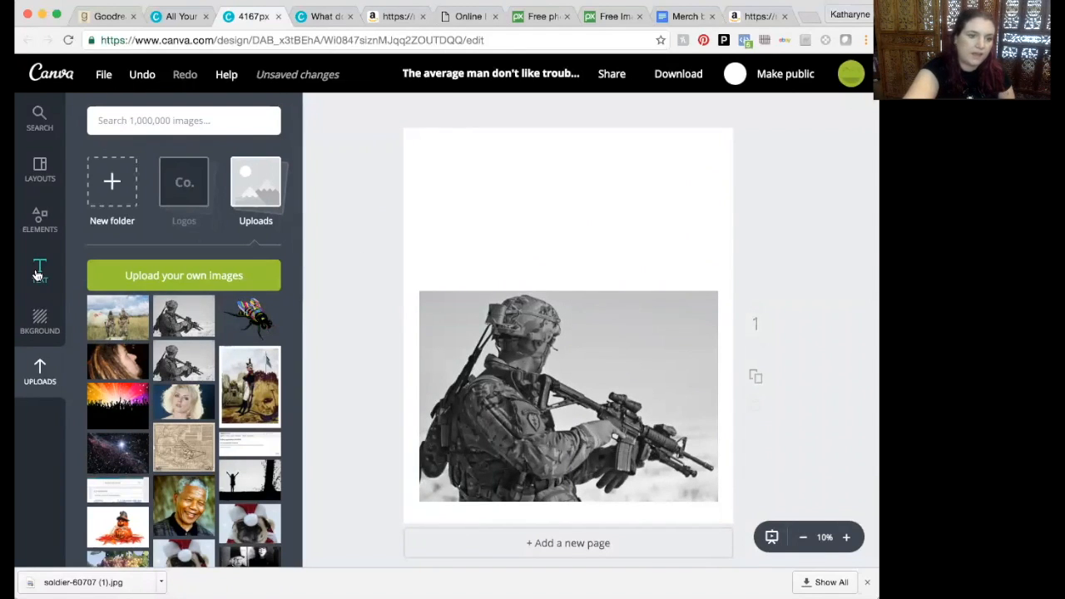
scroll(218, 241, down, 2)
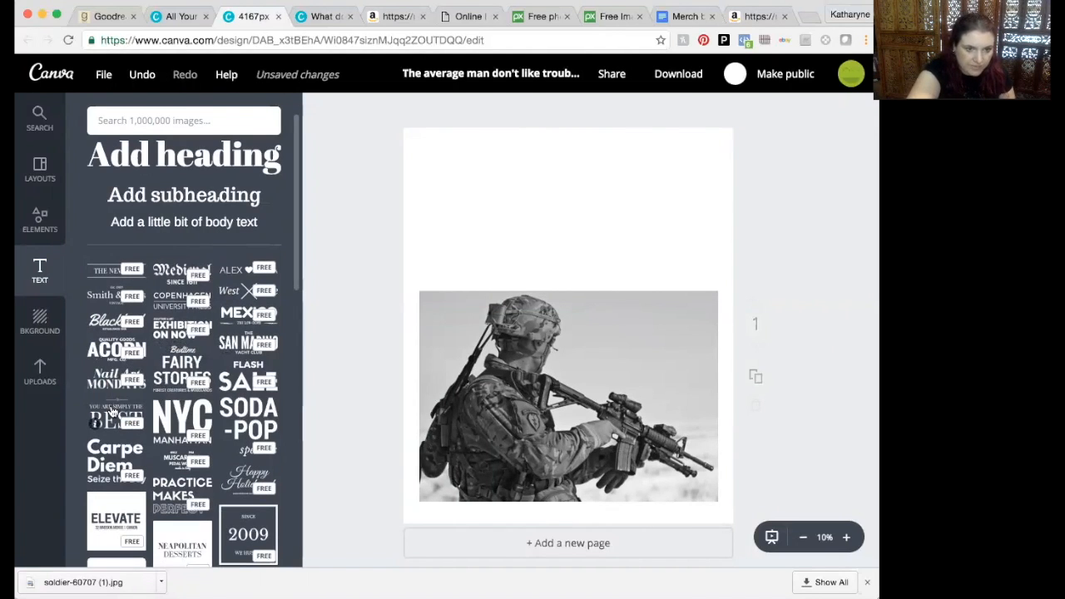
drag(113, 412, 582, 206)
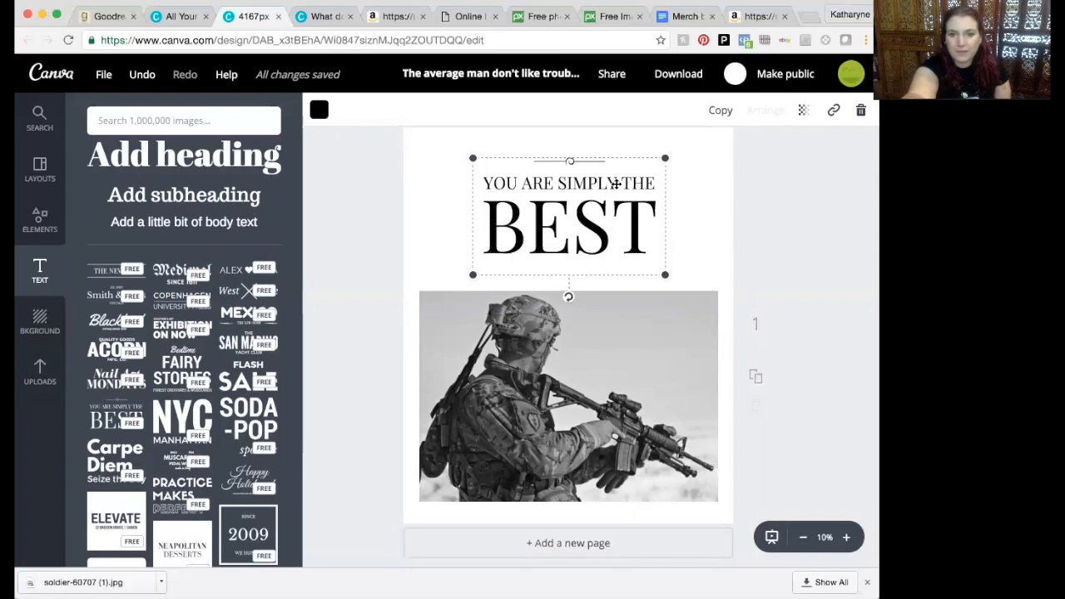
click(418, 177)
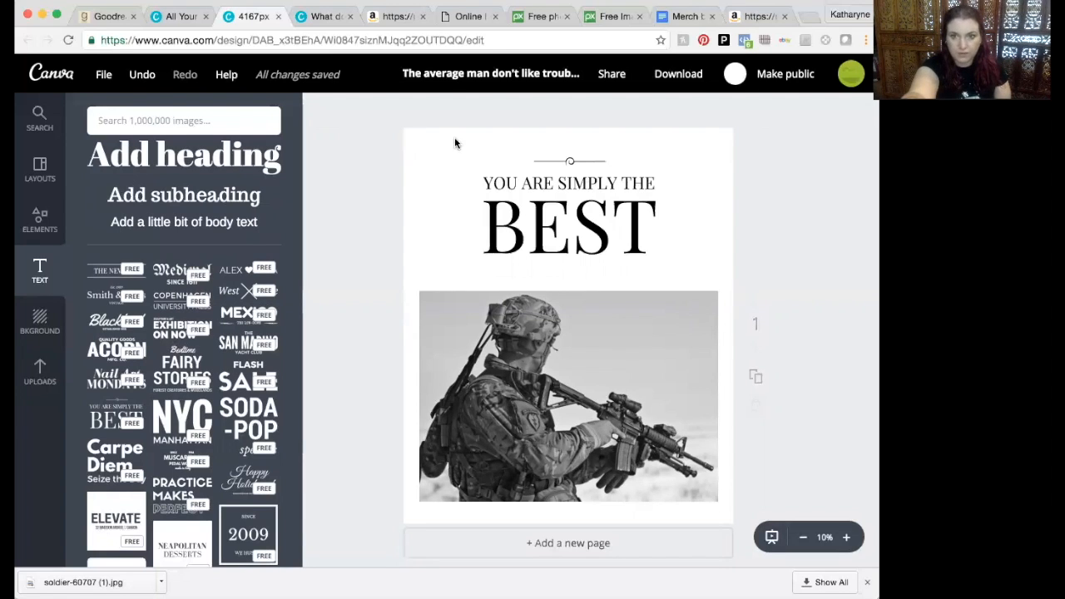
Colour the large word BEST in the text layout light grey
drag(638, 144, 796, 212)
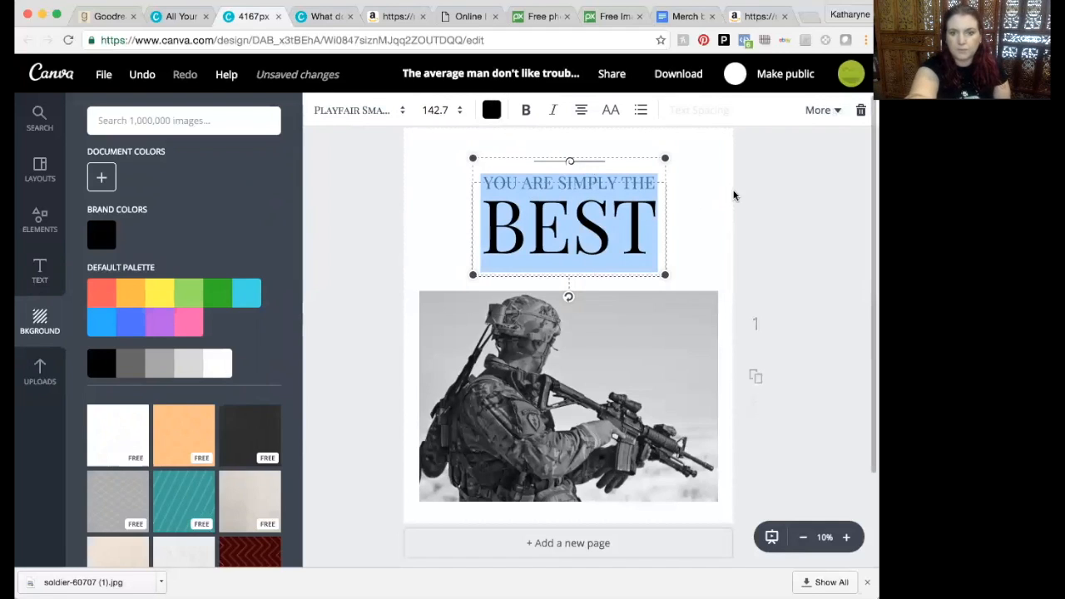
click(496, 111)
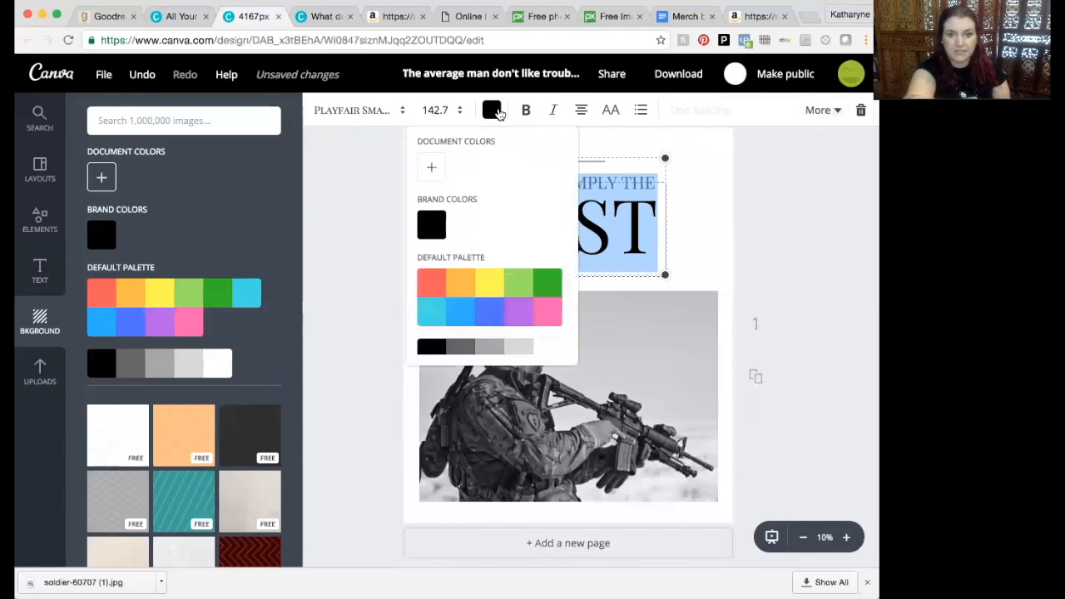
click(516, 350)
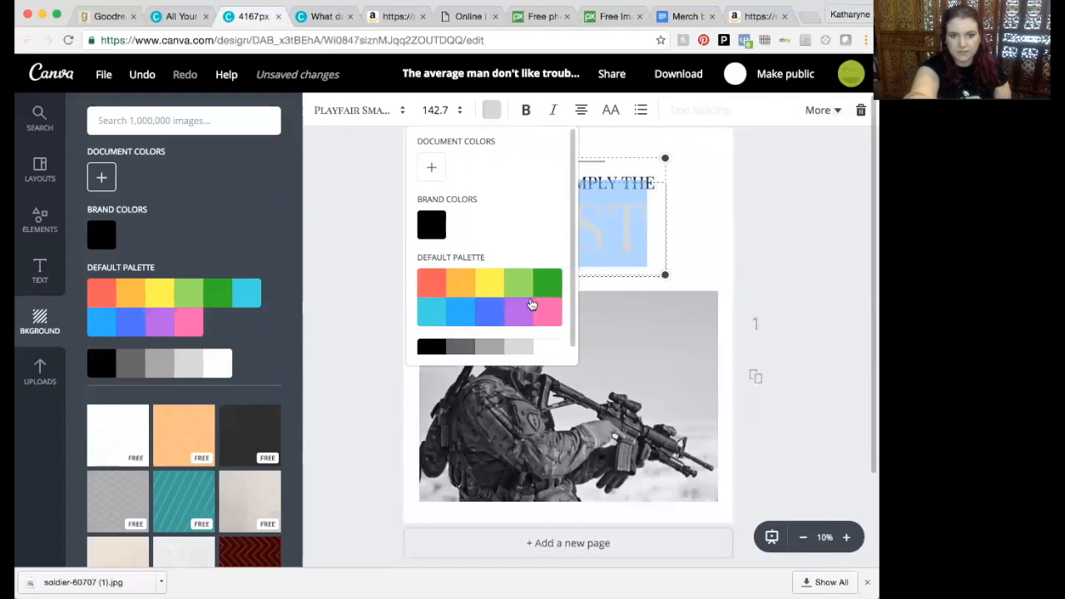
click(617, 181)
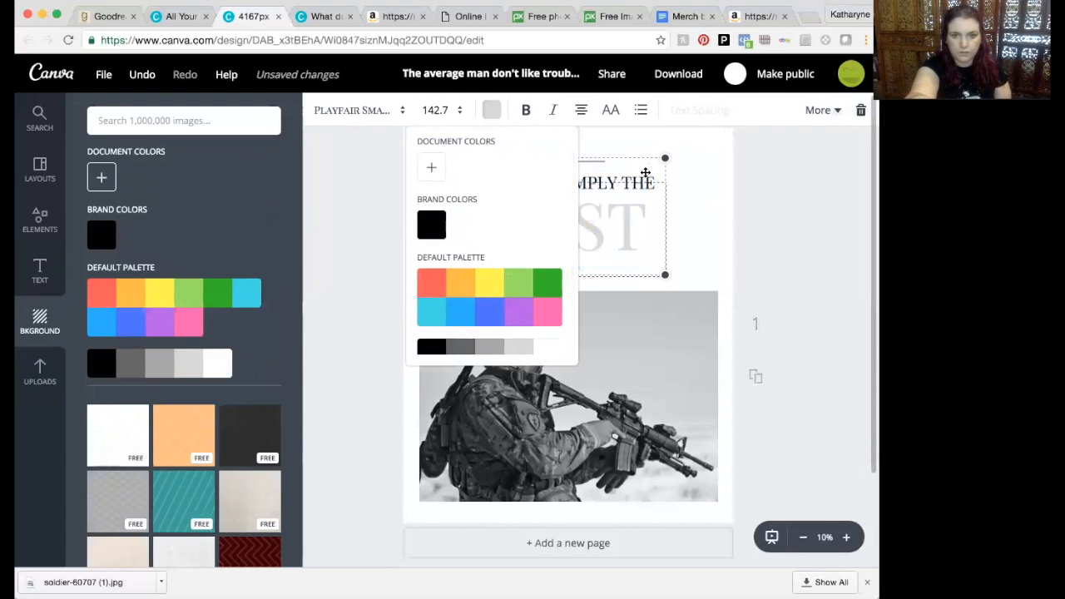
Colour the small "YOU ARE SIMPLY THE" line and the ornament above it the same light grey
click(638, 182)
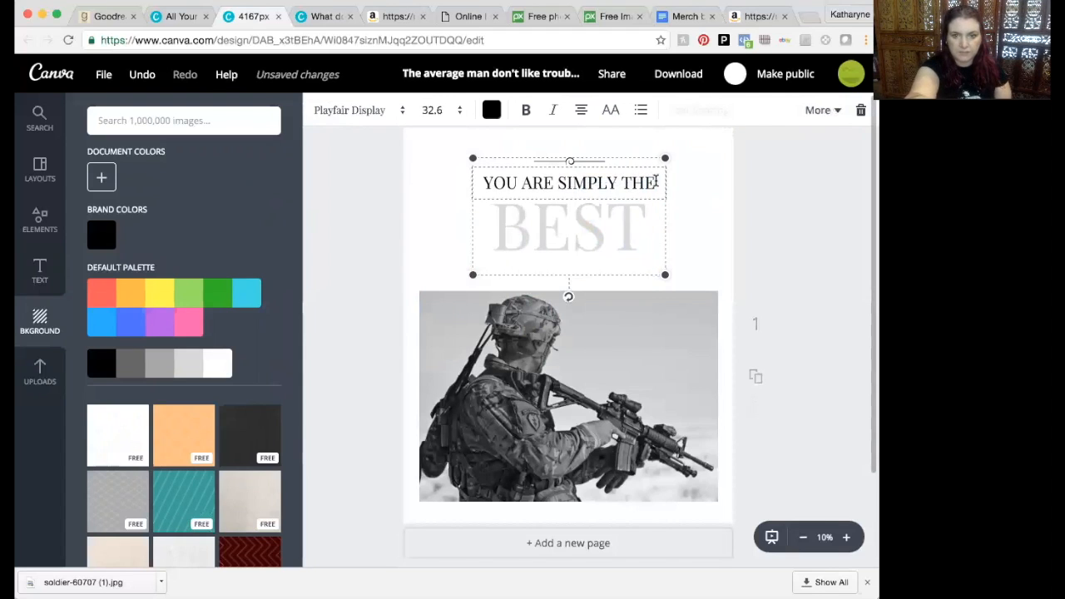
drag(656, 180, 478, 164)
click(492, 110)
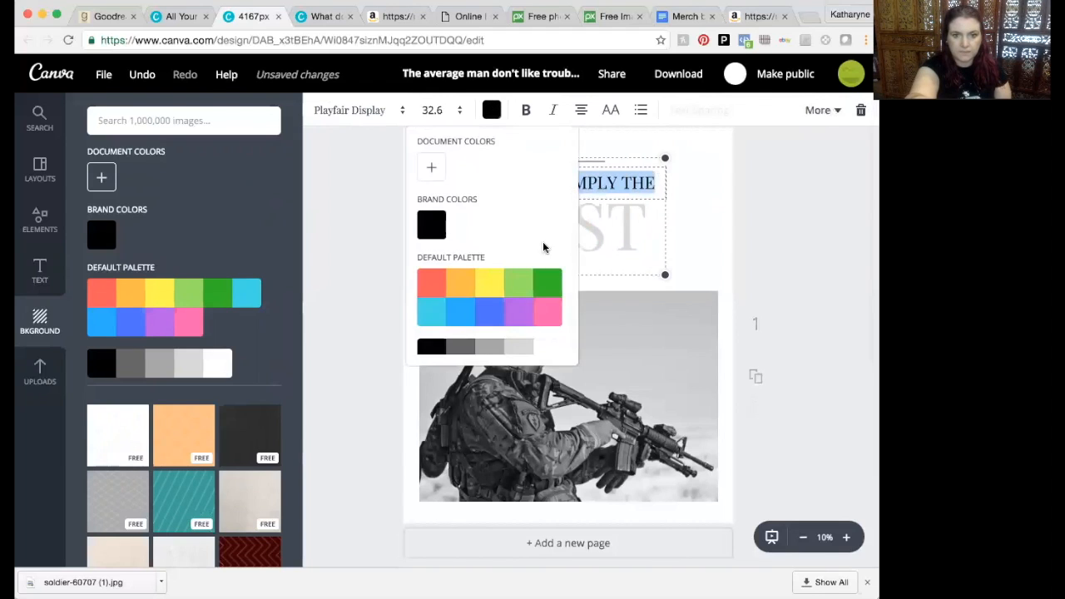
click(519, 346)
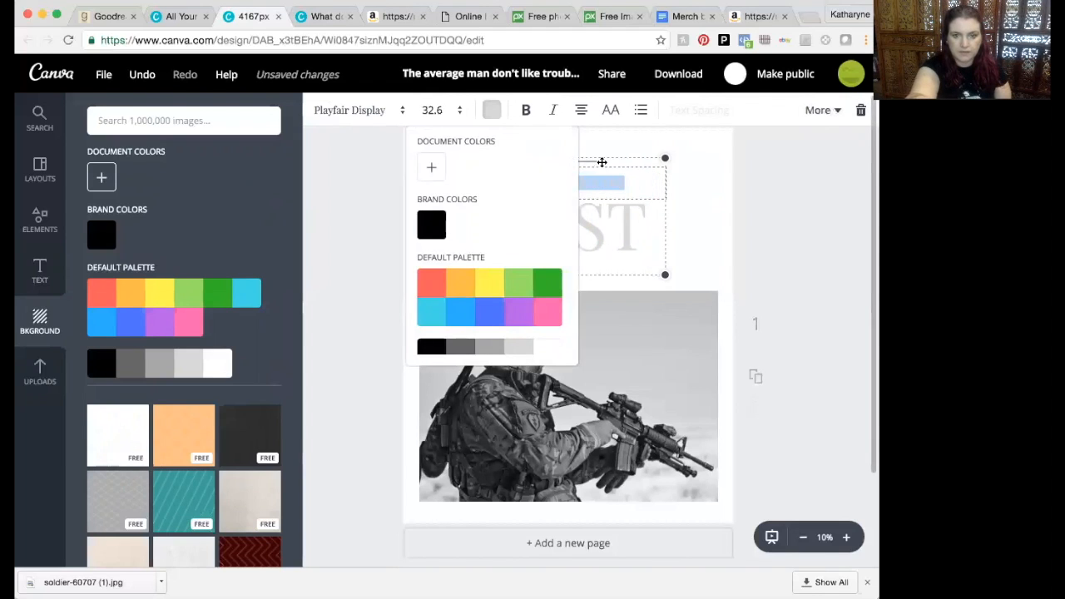
click(602, 163)
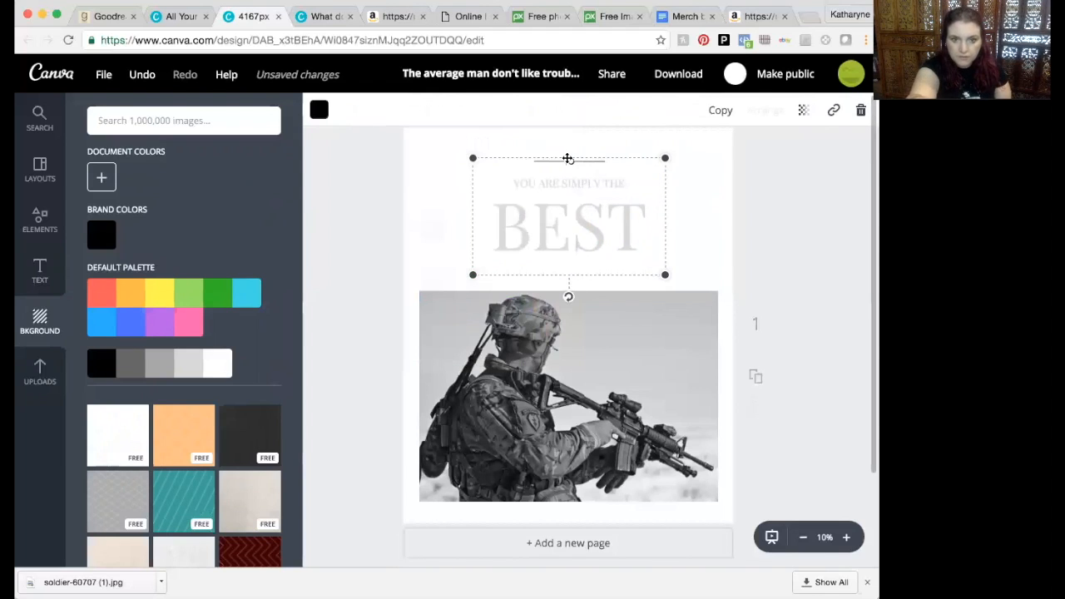
click(319, 110)
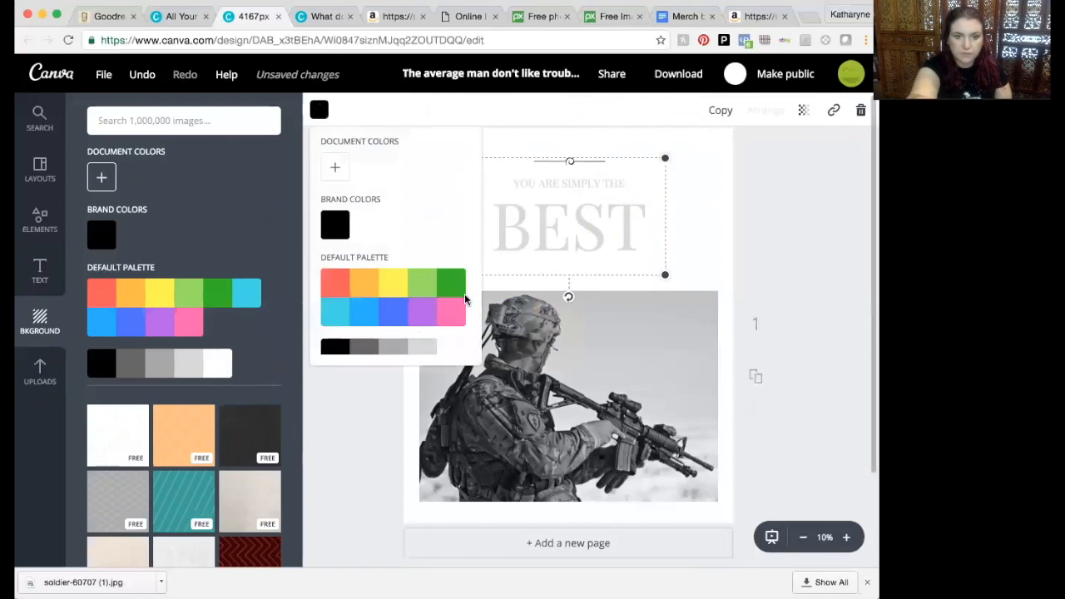
click(420, 345)
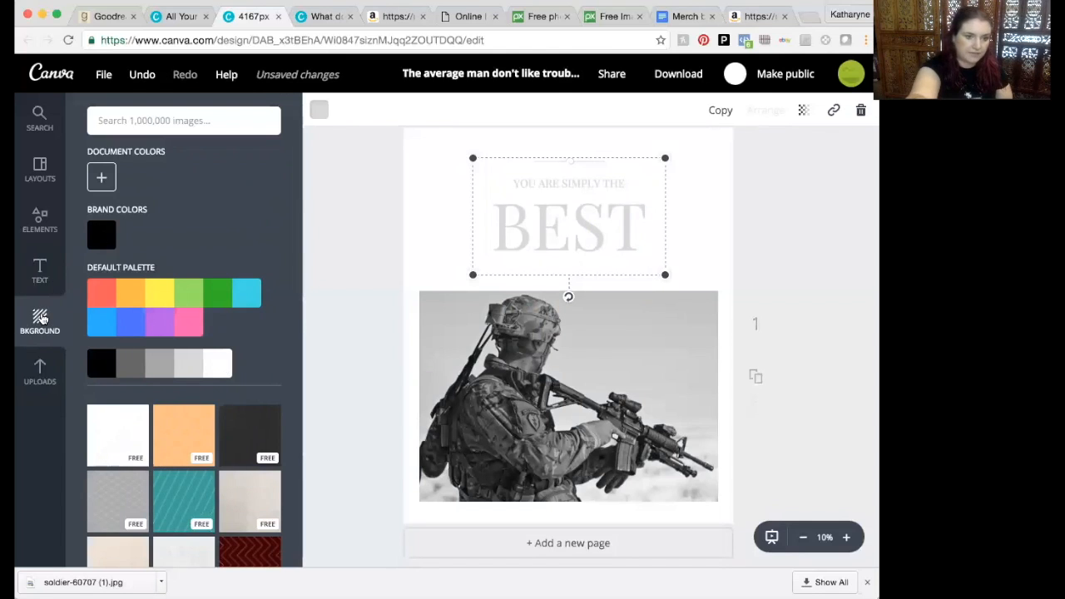
Make the page background black and shrink the soldier photo slightly from its upper-left corner
click(101, 366)
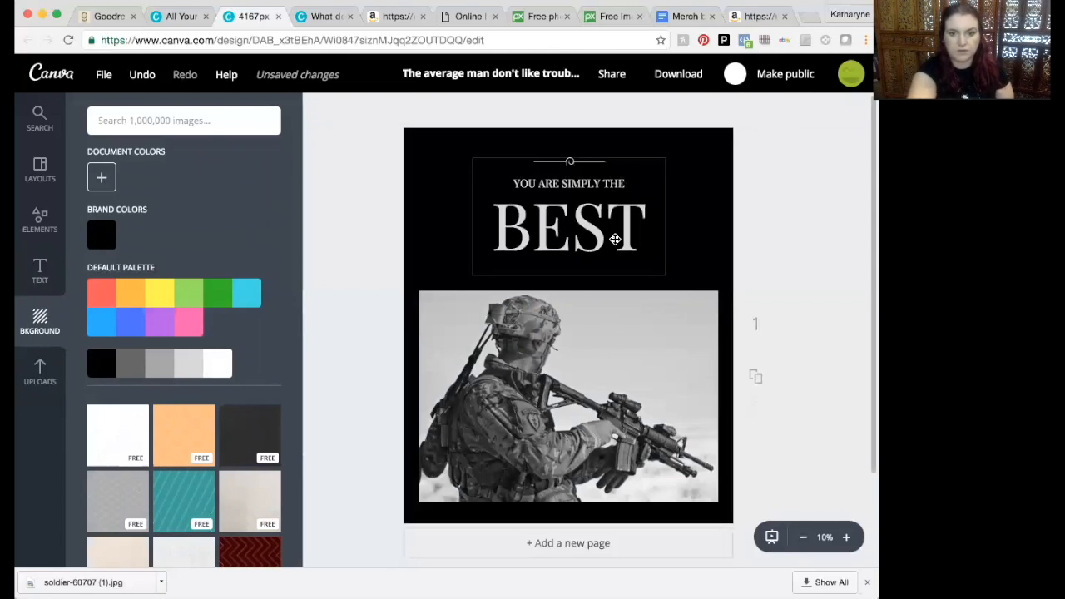
click(618, 350)
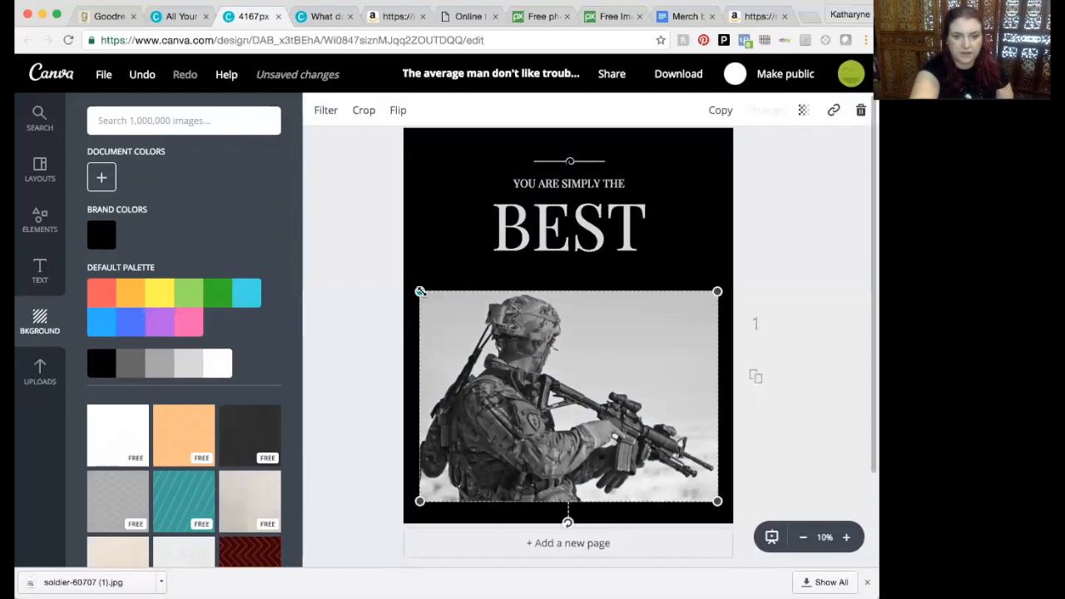
drag(423, 292, 430, 294)
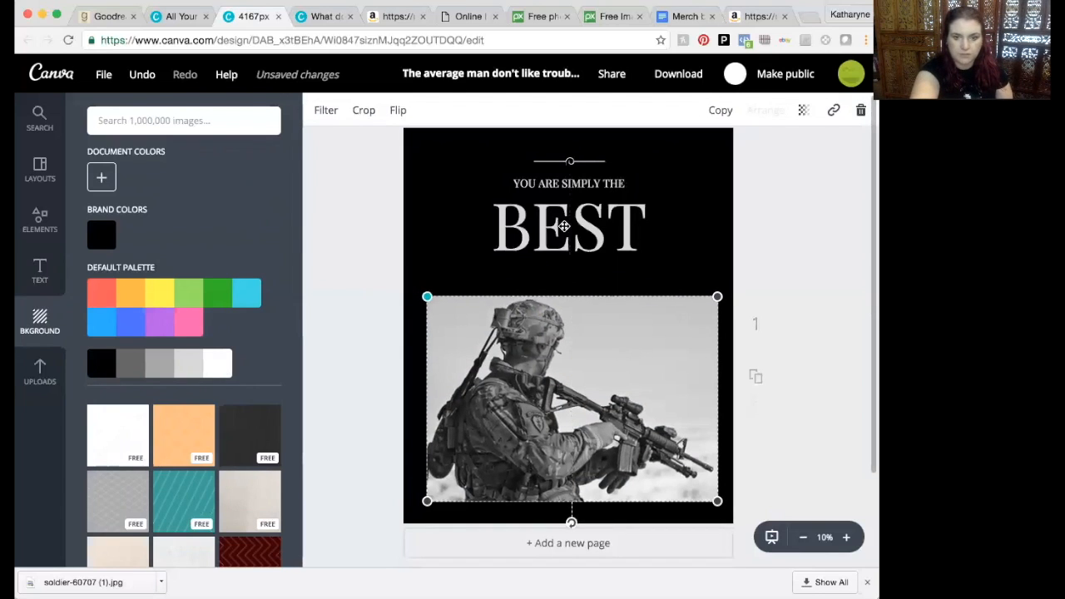
Replace the small line with "The average man" and the word BEST with "DON'T LIKE TROUBLE AND DANGER"
double_click(590, 184)
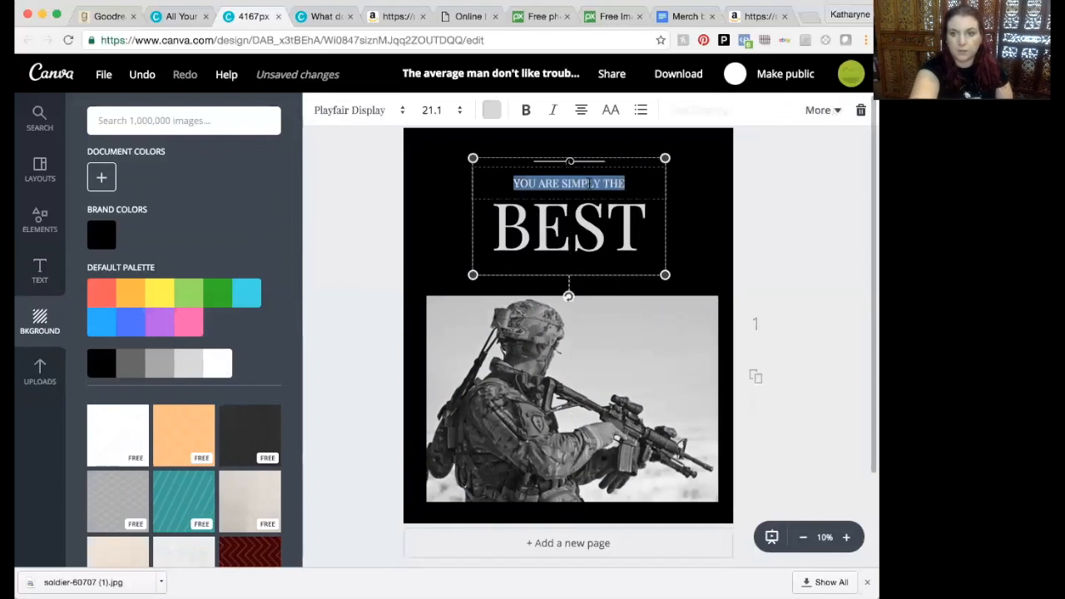
text(The average man don't like trouble and danger)
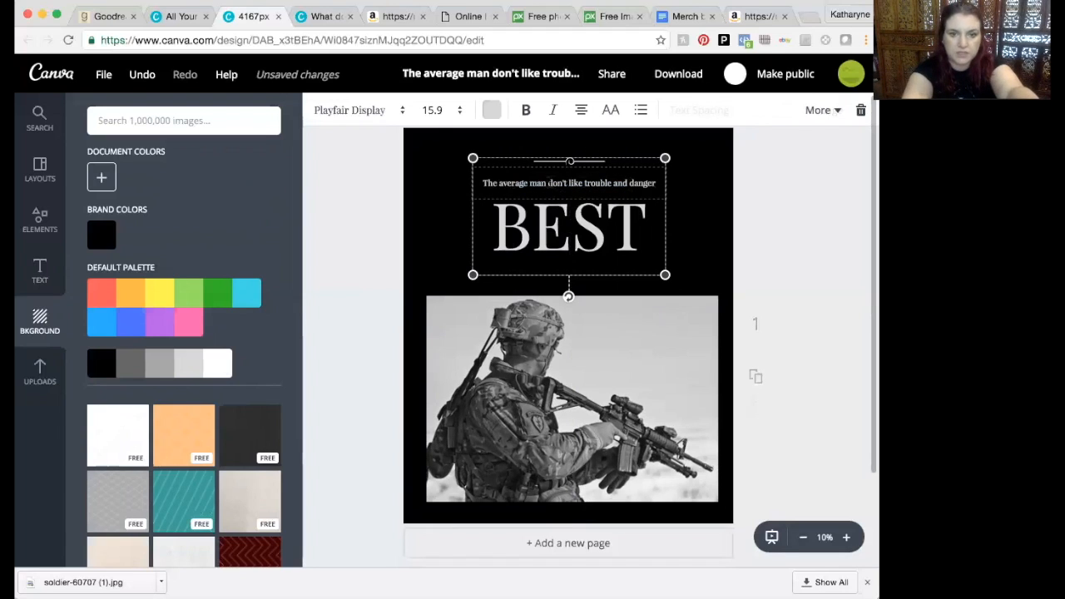
drag(548, 184, 650, 184)
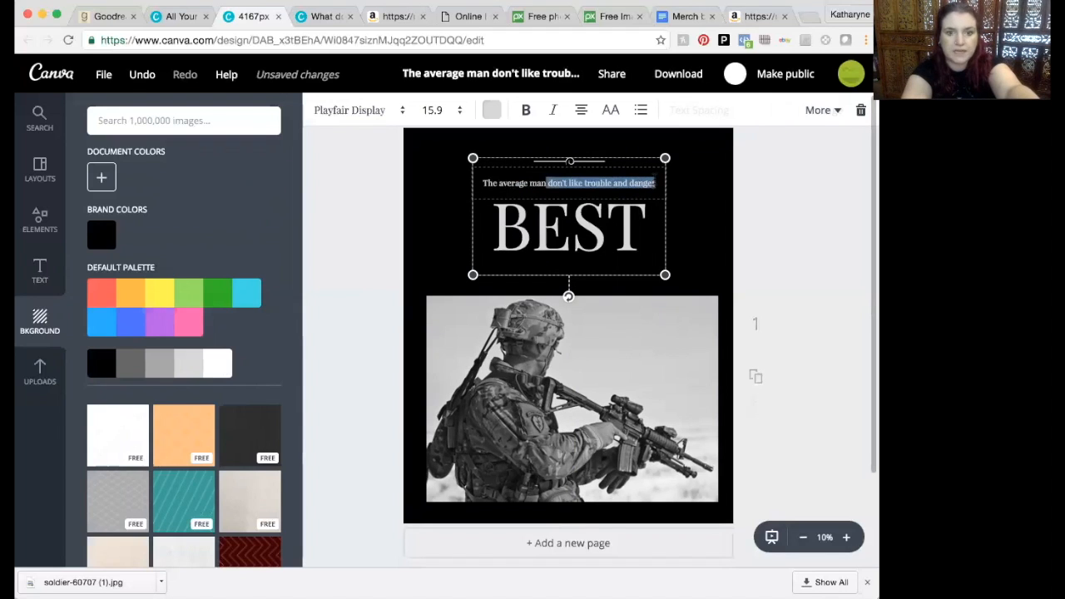
key(BackSpace)
double_click(636, 224)
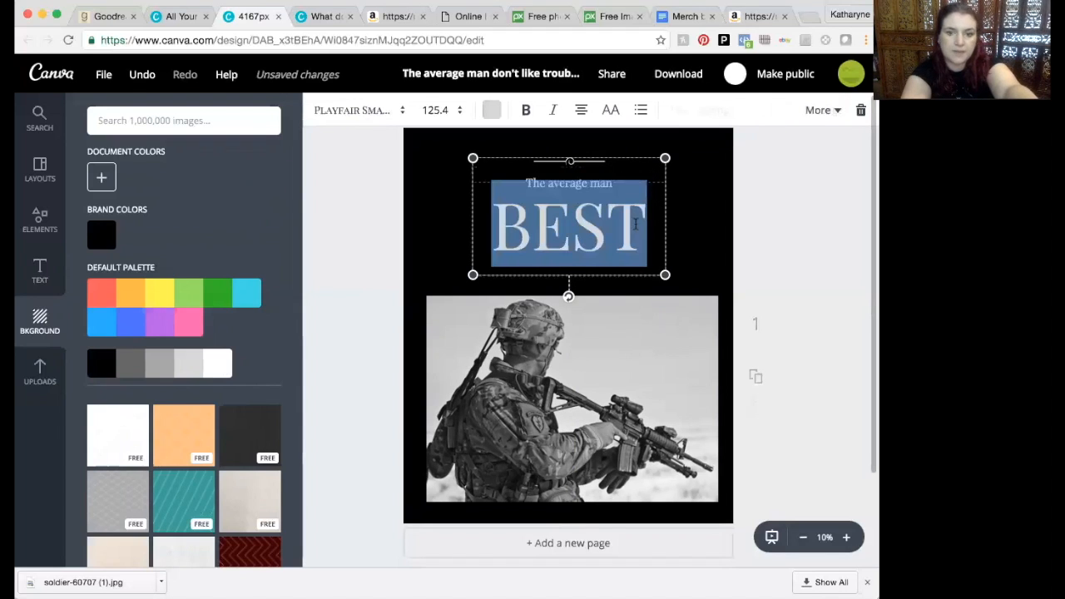
text(DON'T LIKE TROUBLE AND DANGER)
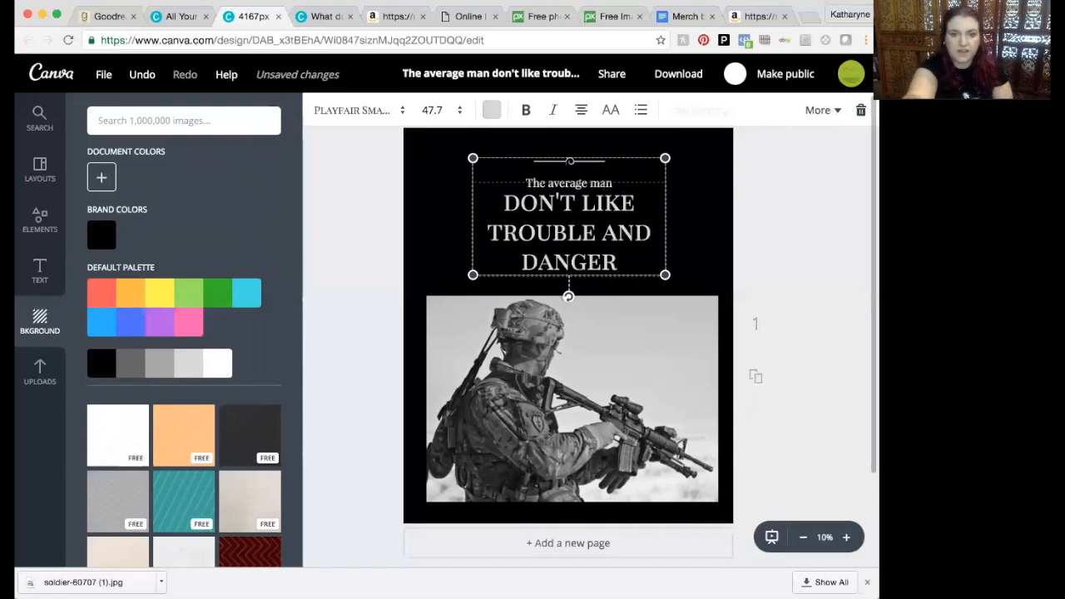
Change the font of the "The average man" line to Playfair Small Caps
click(596, 180)
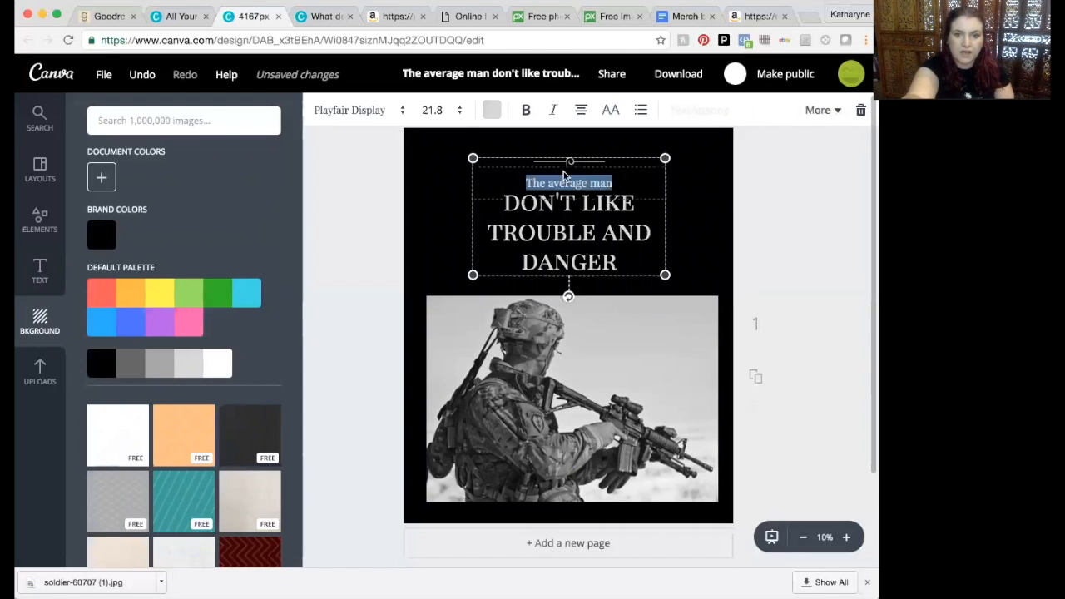
click(404, 110)
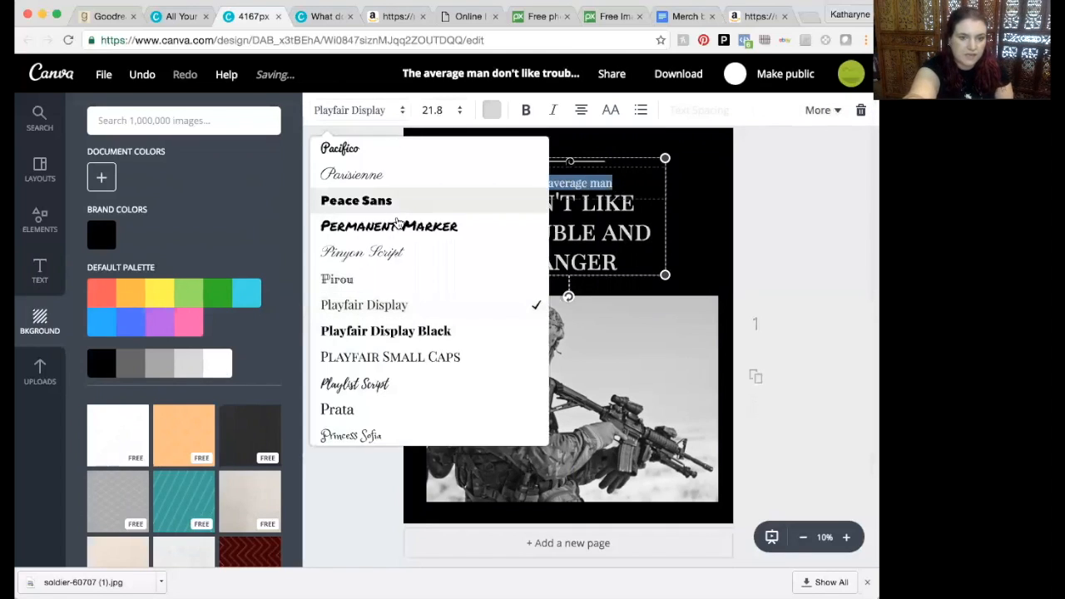
click(407, 358)
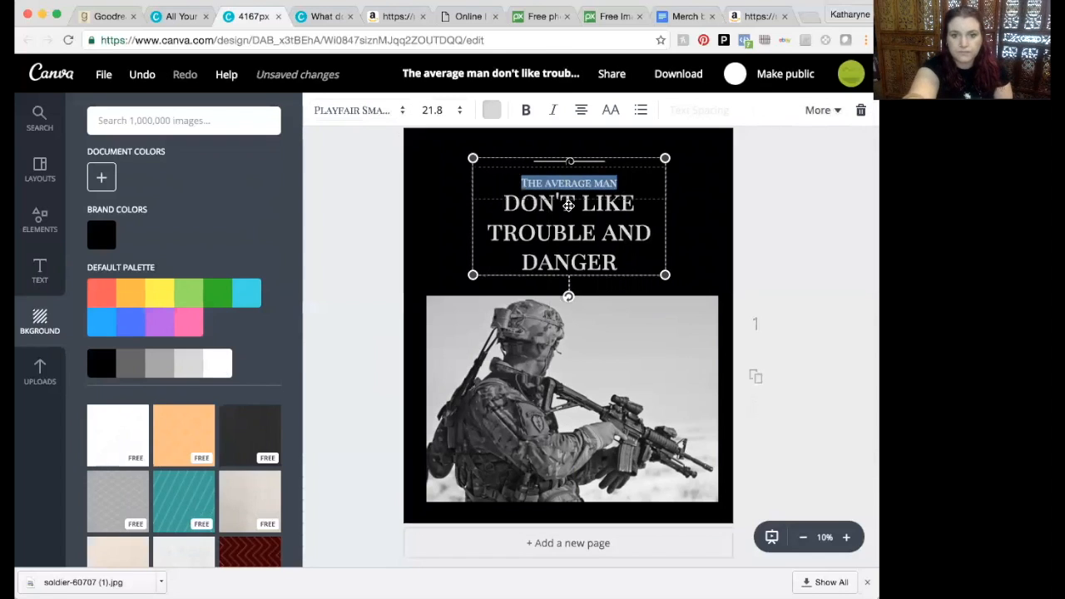
Enlarge the "The average man" line to a font size of 40.2 so it nearly fills the text group's width
click(468, 116)
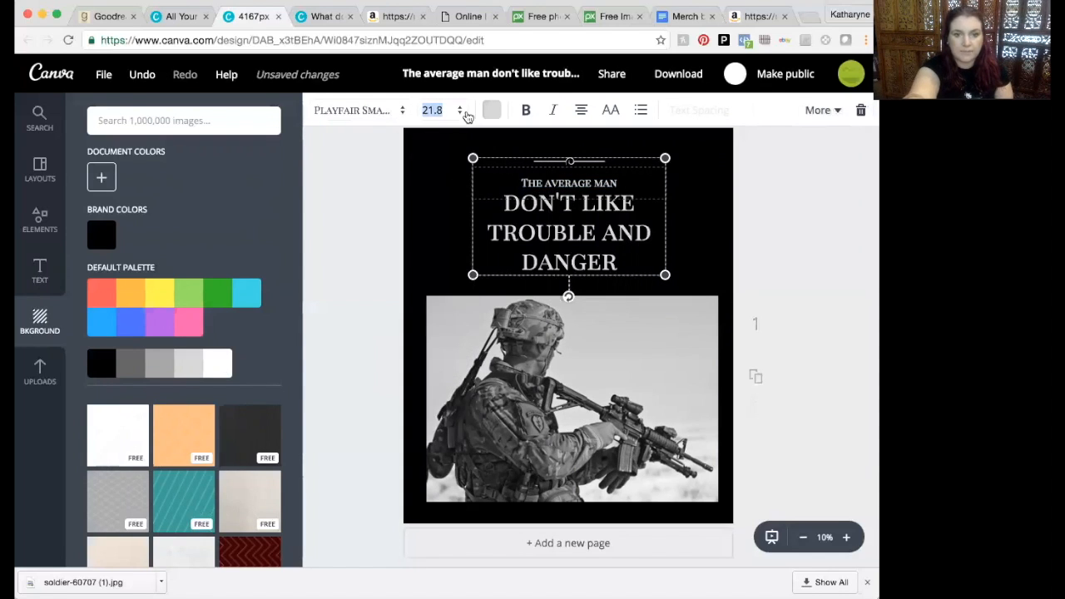
click(459, 113)
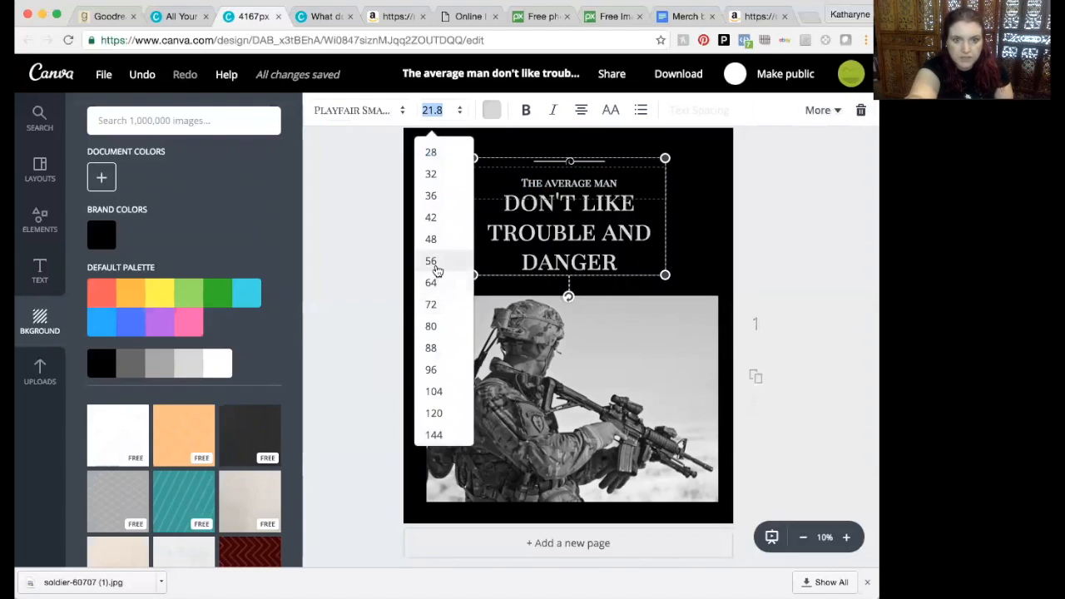
click(433, 240)
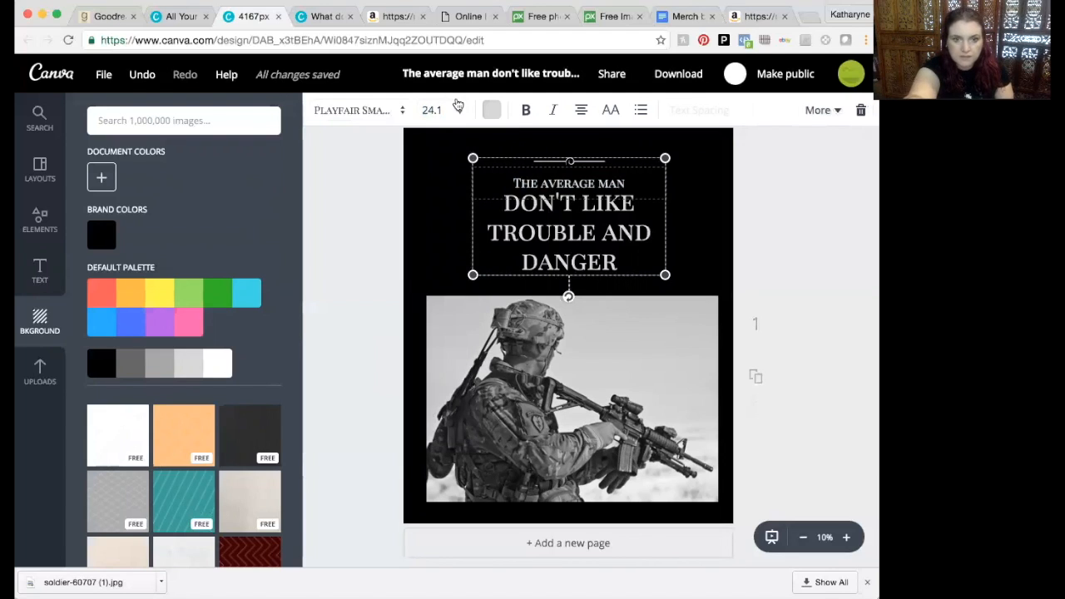
click(431, 111)
click(431, 348)
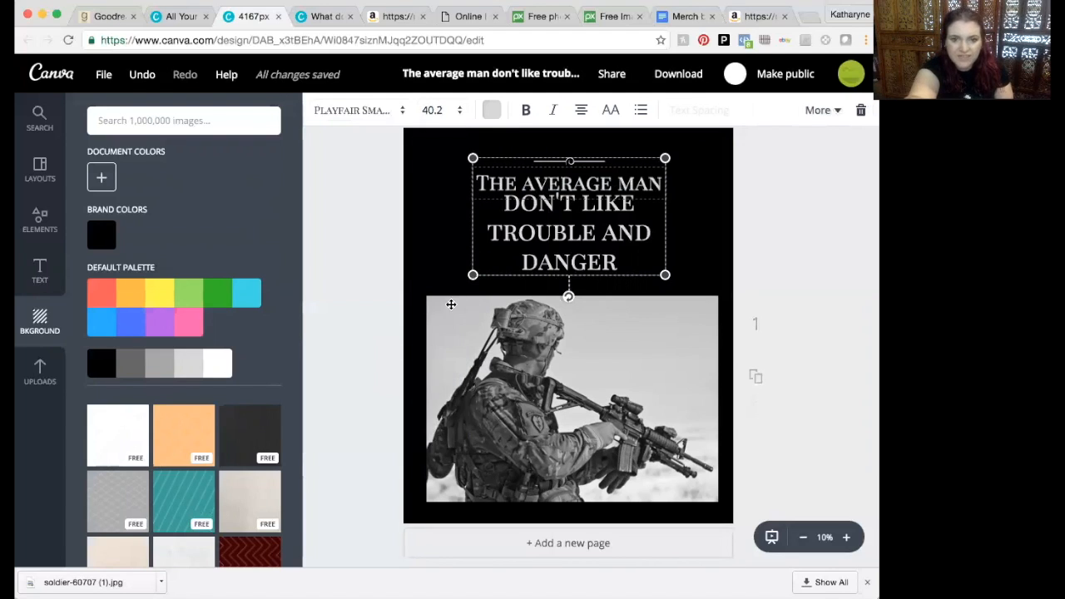
Change the font of the "don't like trouble and danger" text to Playfair Display
triple_click(585, 210)
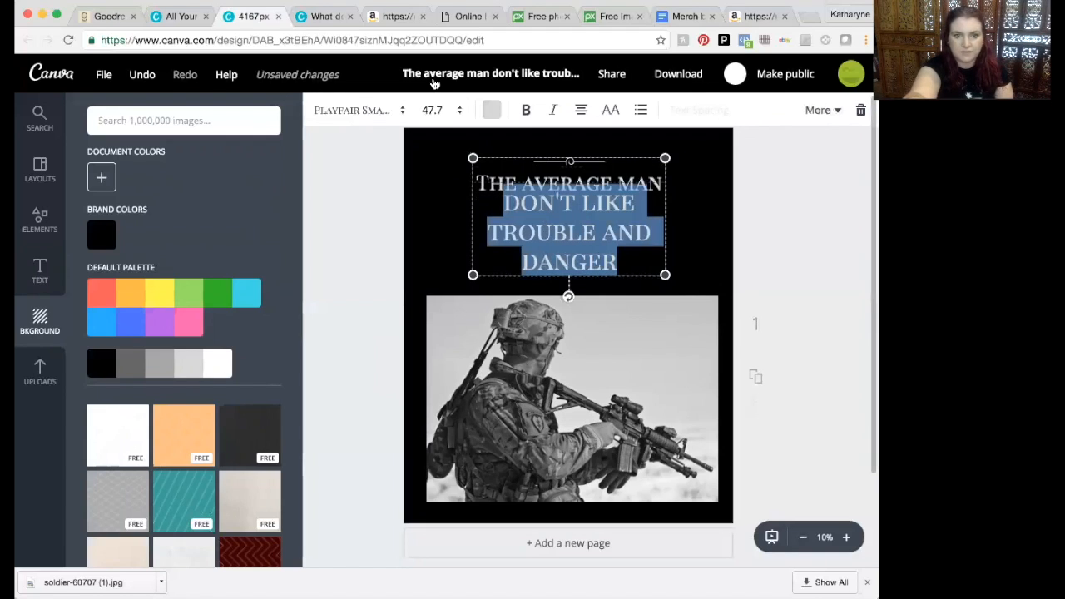
click(374, 117)
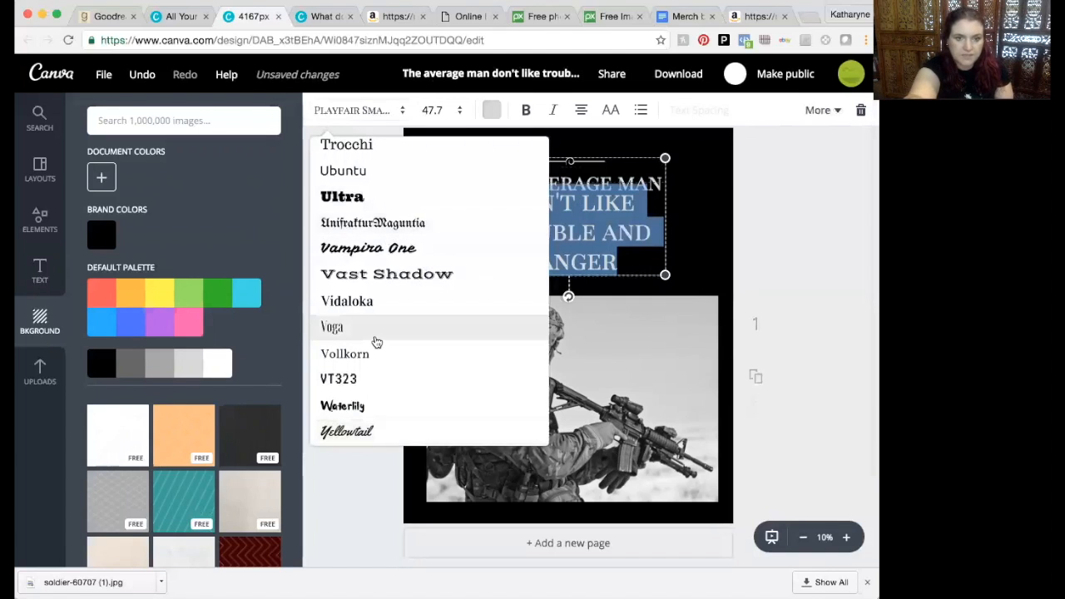
scroll(377, 341, up, 3)
scroll(376, 342, up, 12)
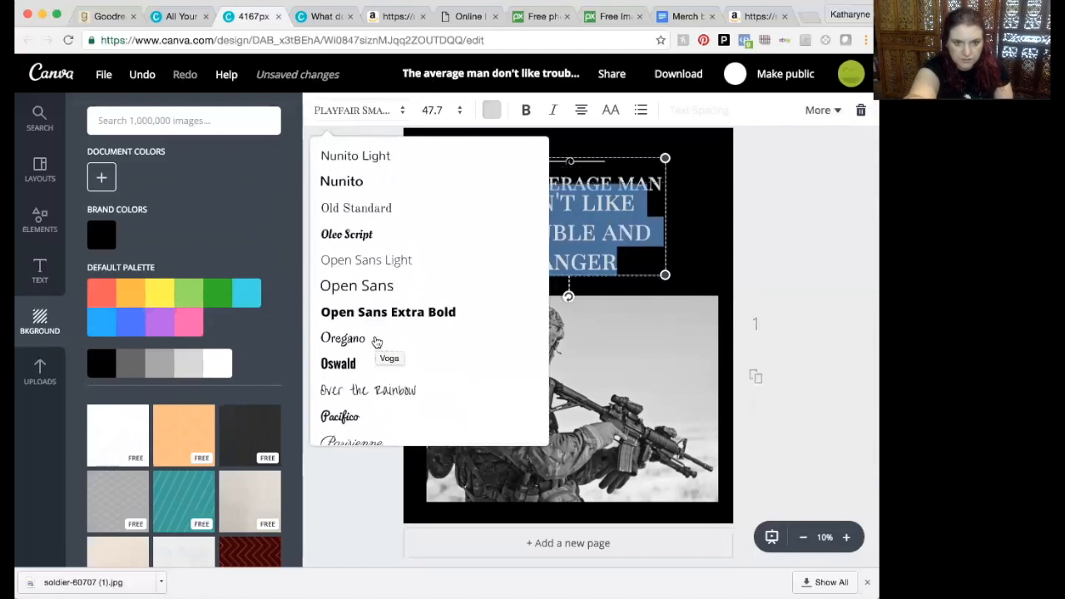
scroll(376, 341, down, 10)
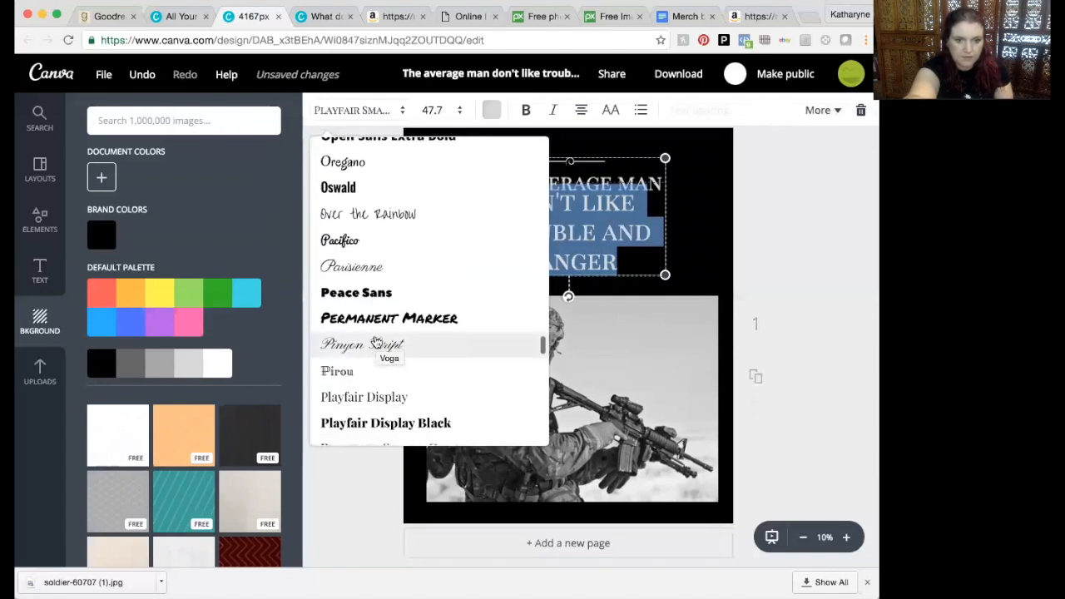
scroll(376, 342, down, 1)
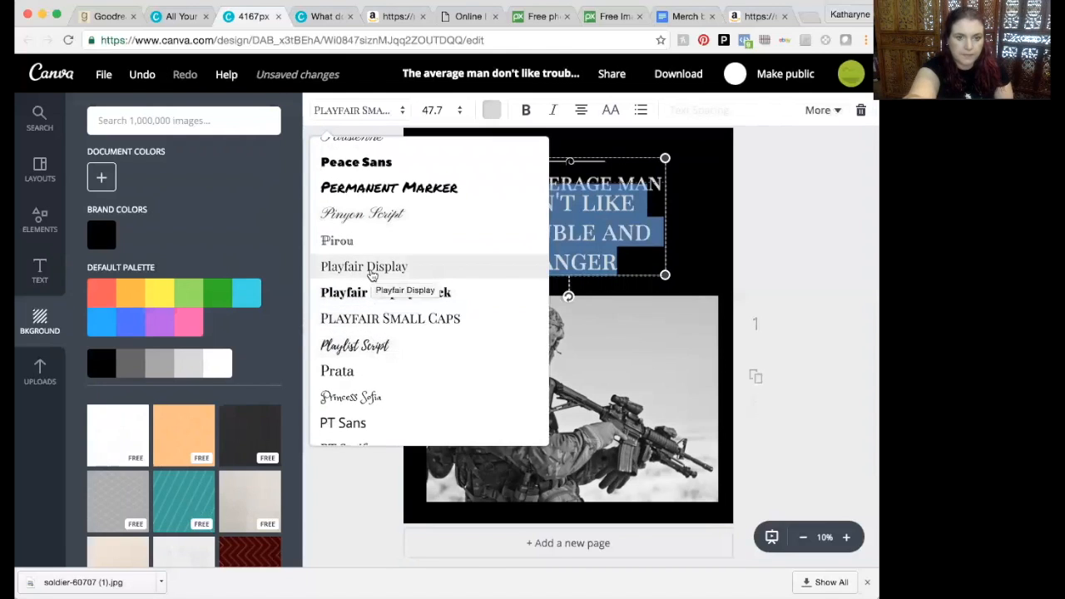
click(372, 276)
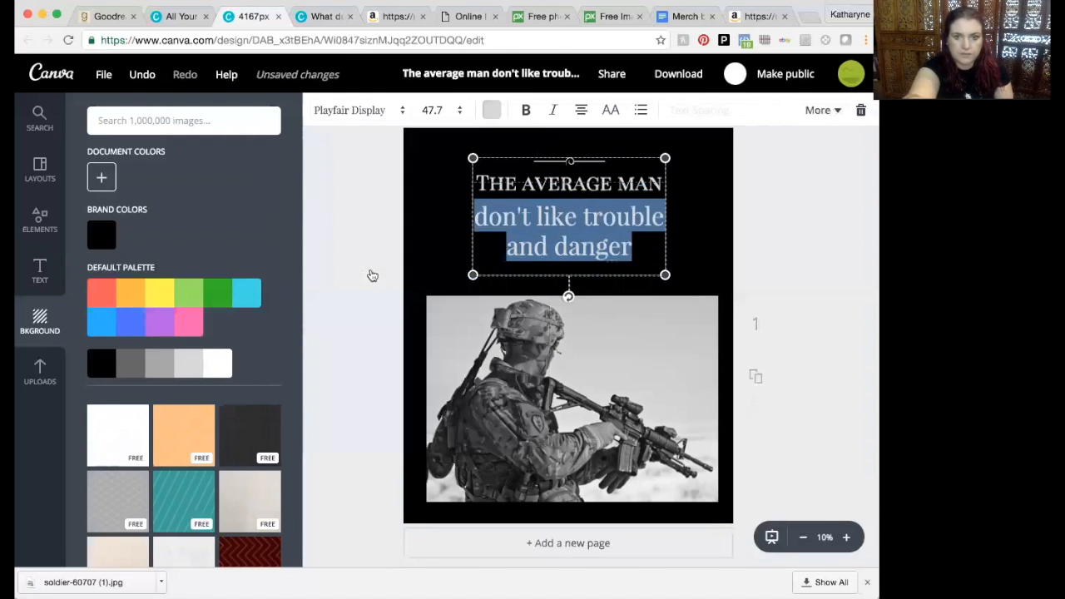
Try uppercase lettering on the "don't like trouble and danger" text
click(612, 112)
click(612, 111)
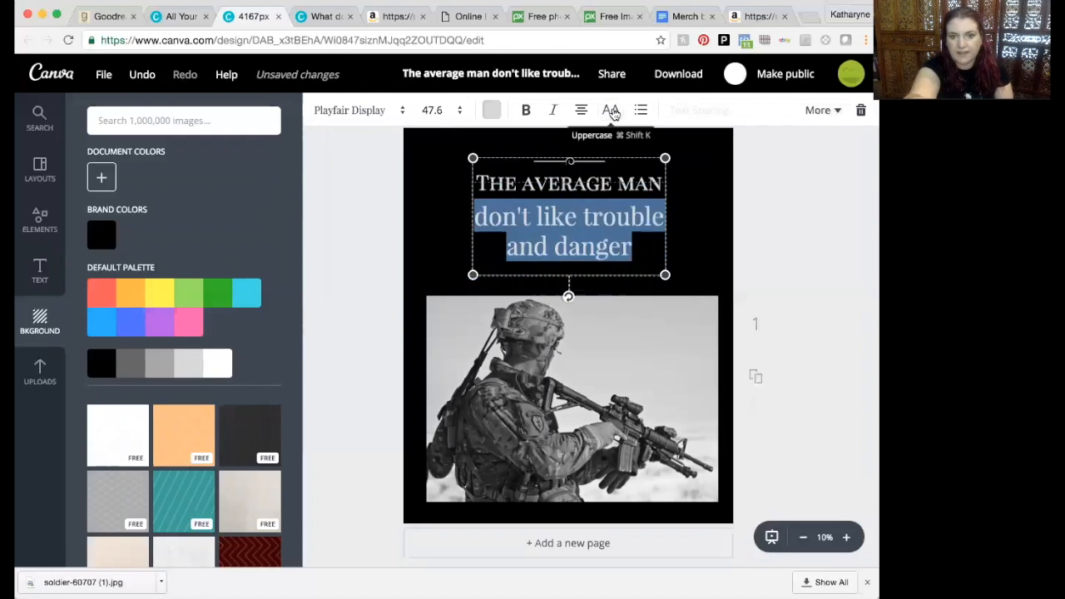
click(611, 111)
click(611, 111)
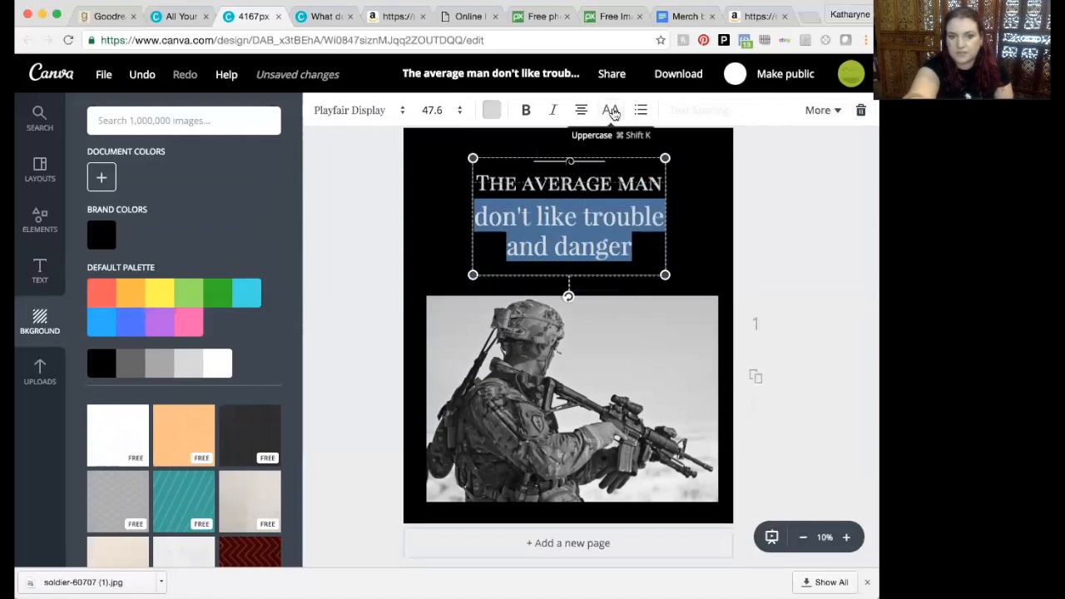
Enlarge the quote's text group to nearly the soldier photo's width and place it directly above the photo
click(773, 230)
drag(581, 231, 582, 233)
triple_click(514, 189)
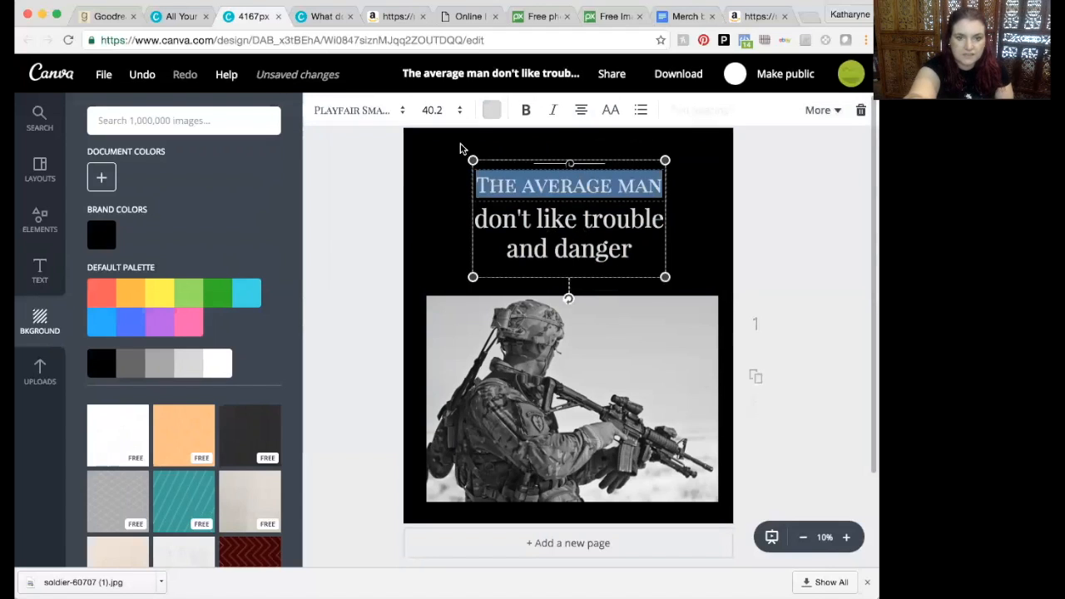
drag(473, 160, 424, 130)
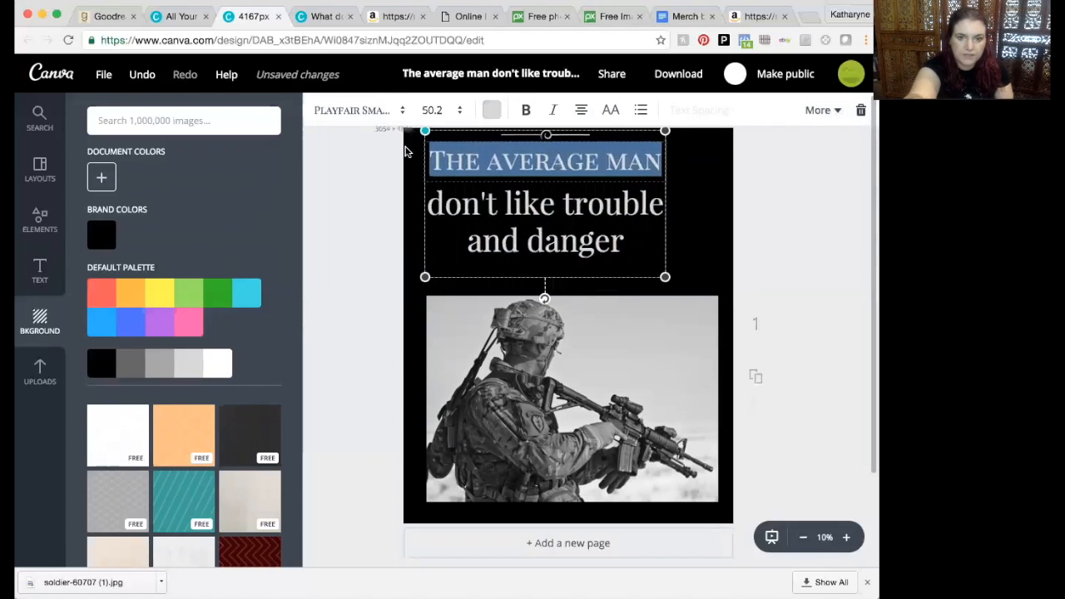
drag(663, 277, 710, 283)
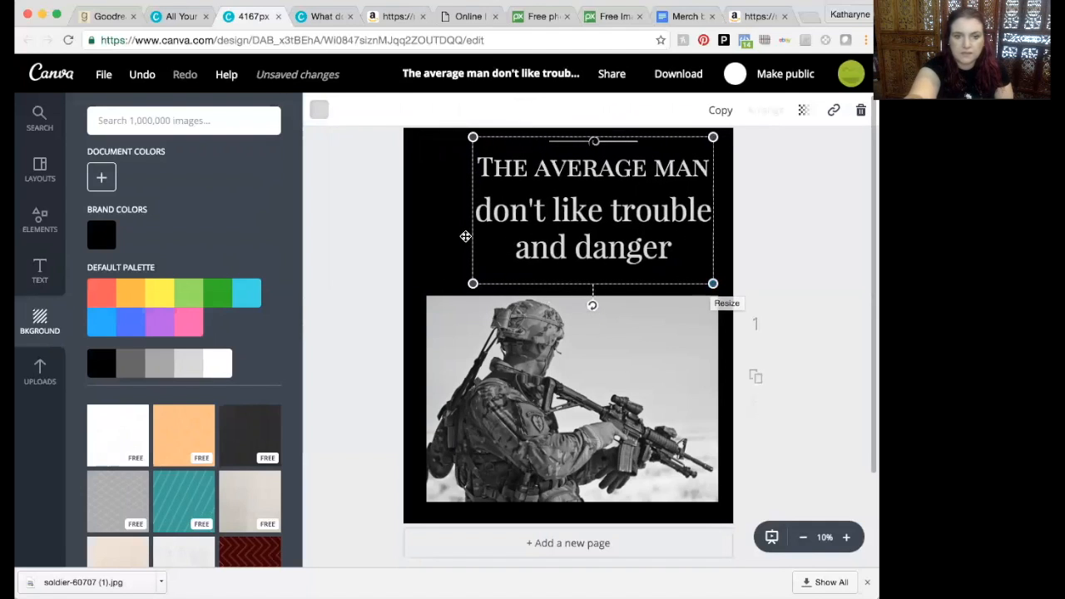
drag(472, 138, 430, 112)
drag(548, 182, 548, 204)
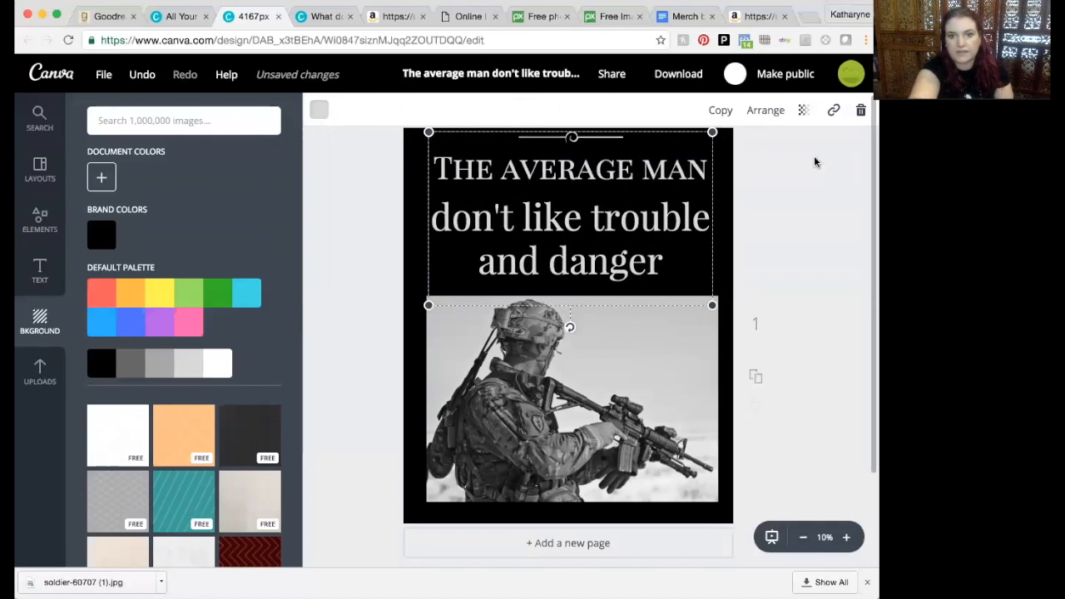
click(346, 317)
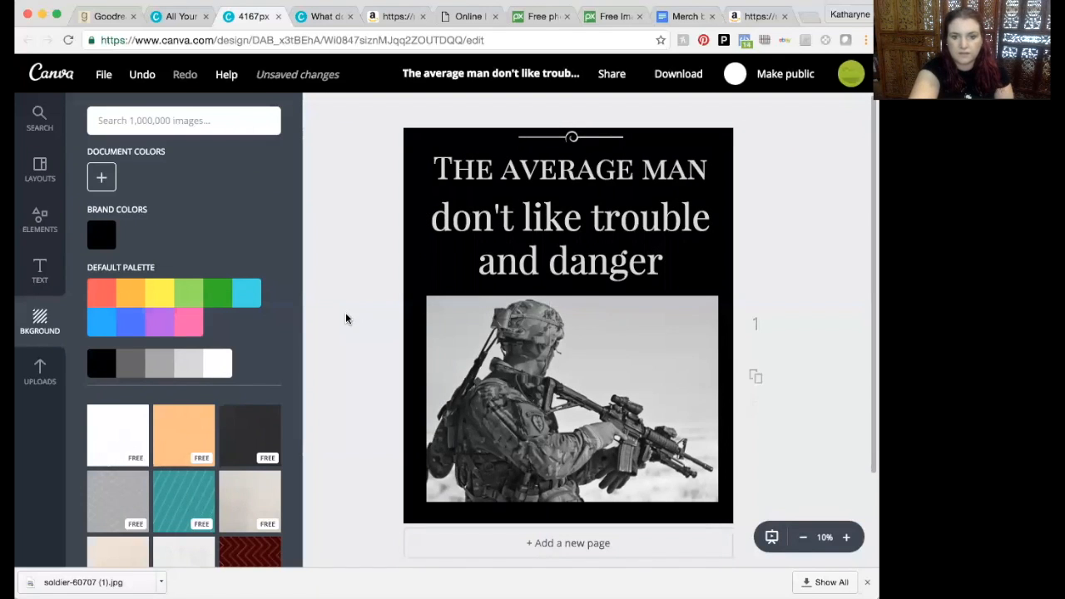
mouse_move(509, 199)
mouse_down()
mouse_move(504, 218)
mouse_move(507, 208)
mouse_up()
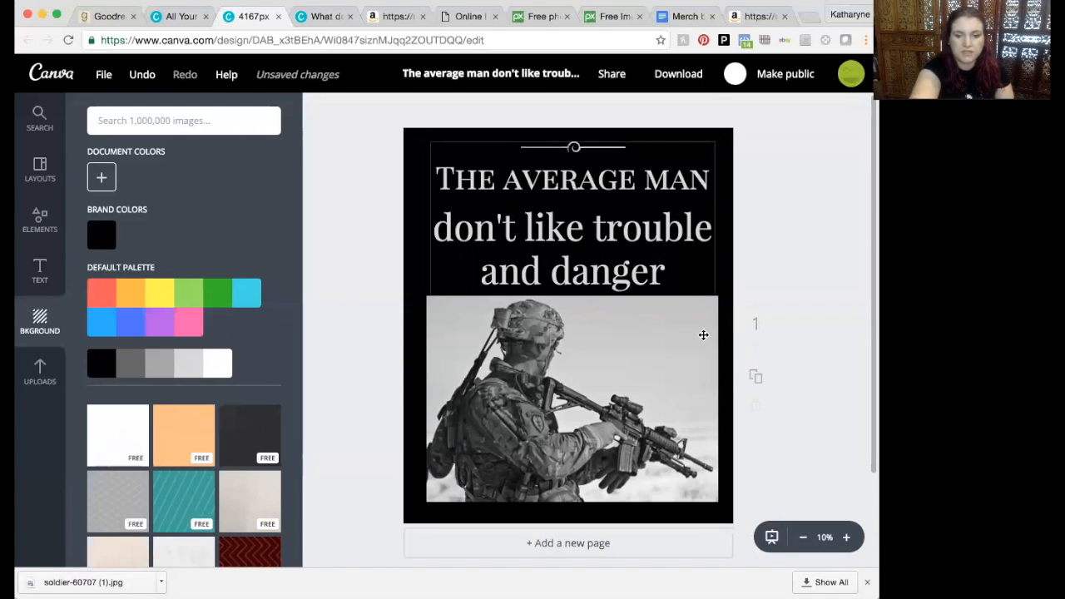
Apply the Epic filter to the soldier photo after trying Cali and Drama
click(651, 350)
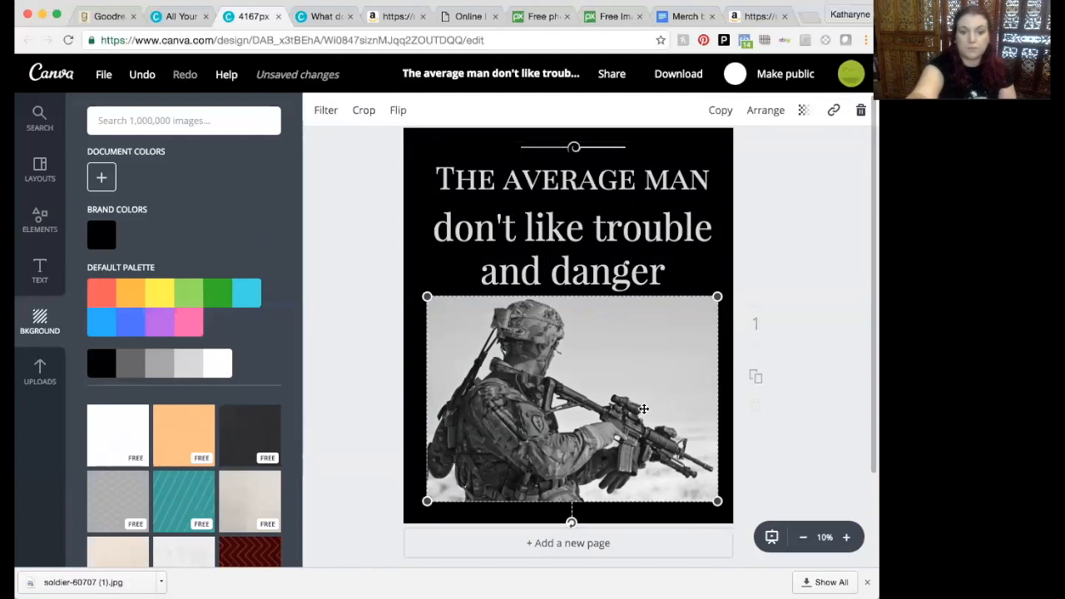
click(325, 111)
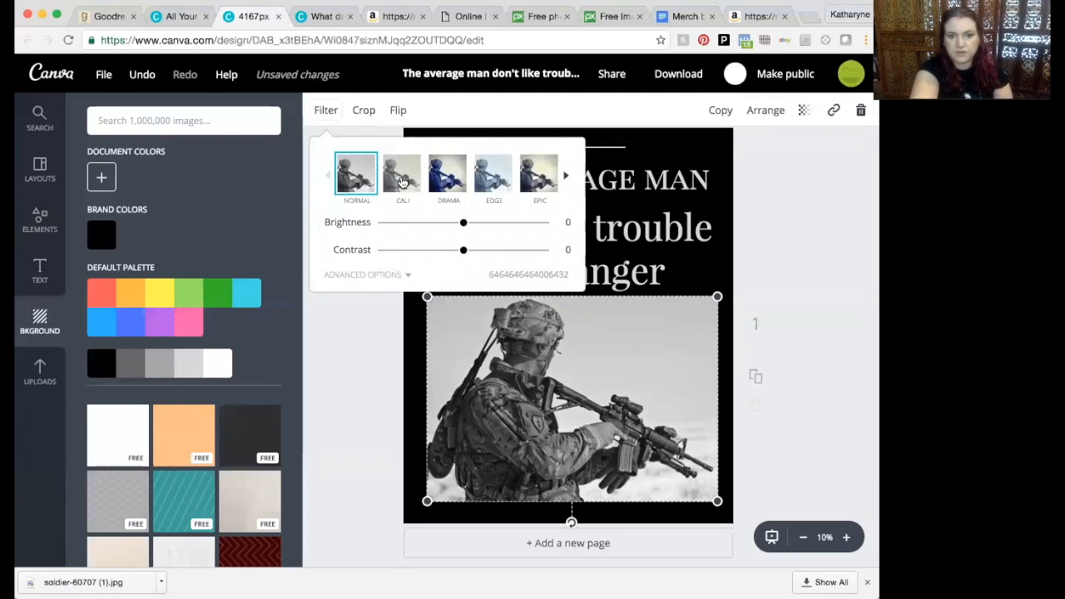
click(403, 183)
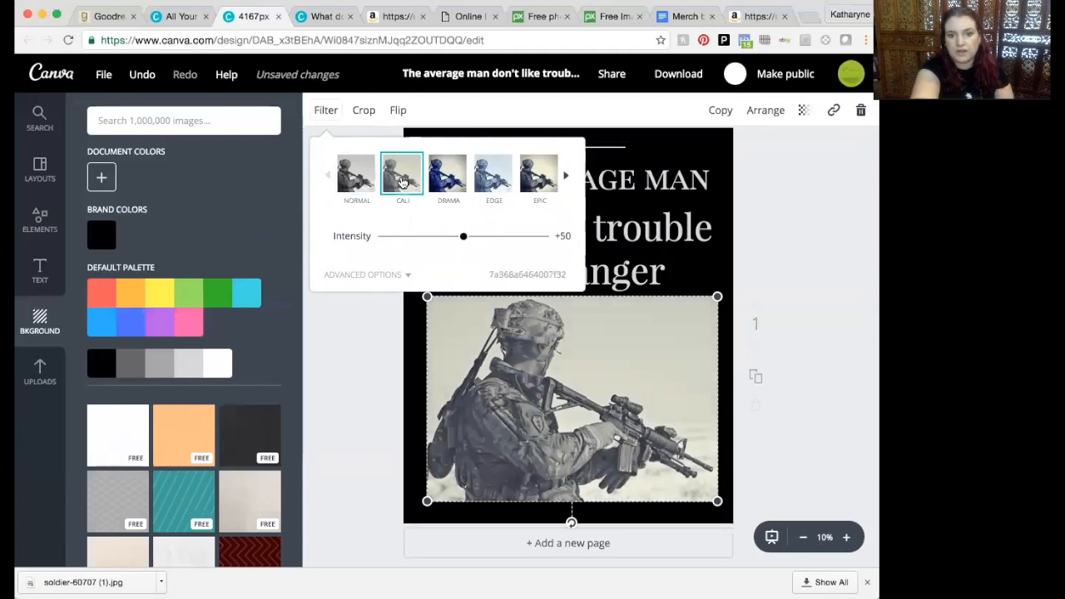
click(448, 175)
click(527, 175)
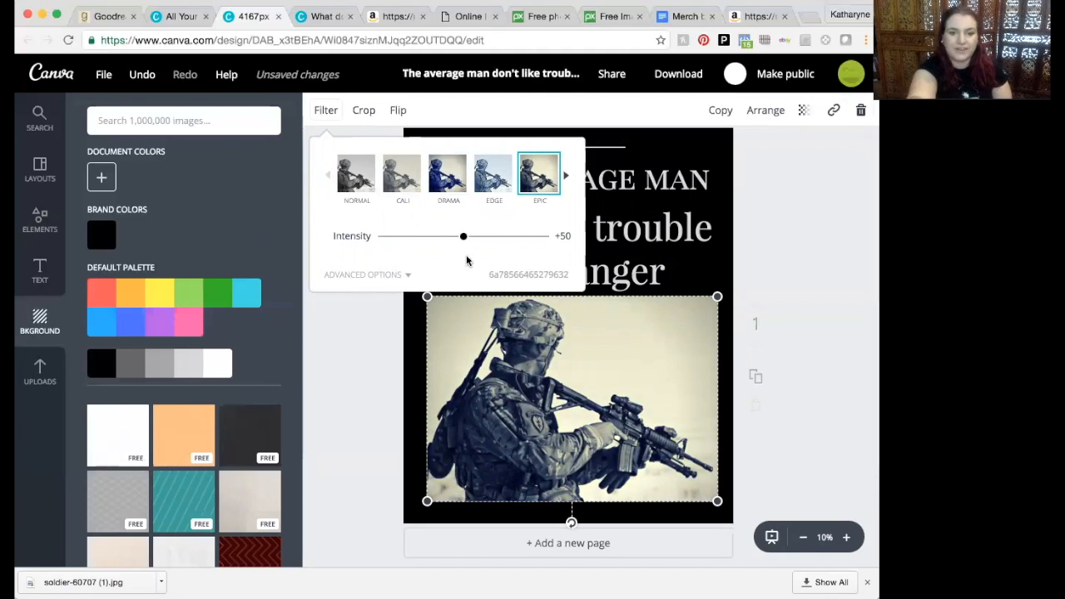
Raise the vignette of the soldier photo's filter to +86 in the advanced filter options
click(405, 277)
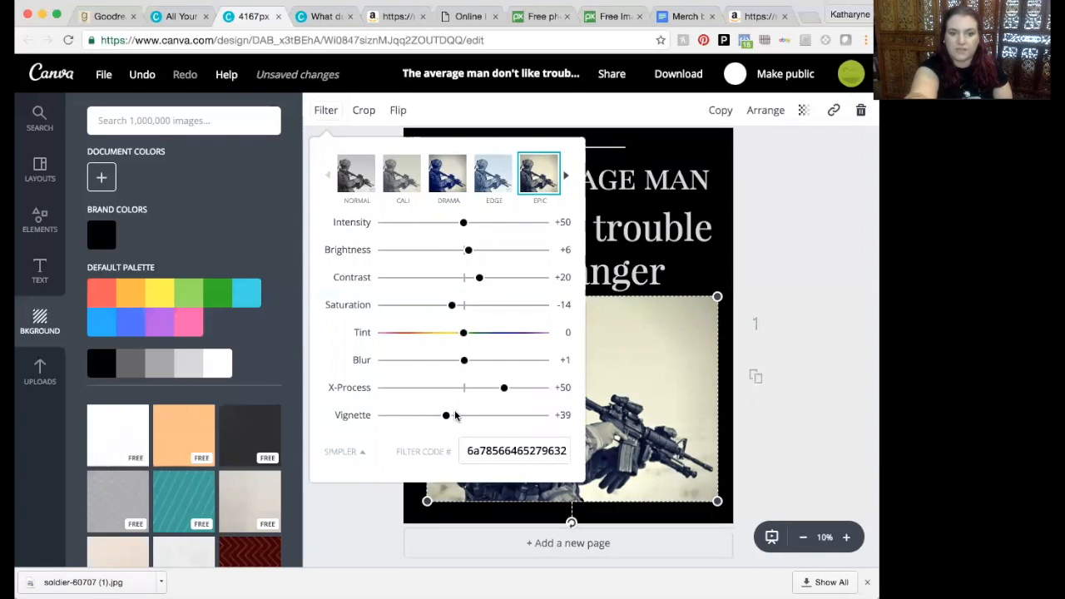
drag(449, 422, 525, 419)
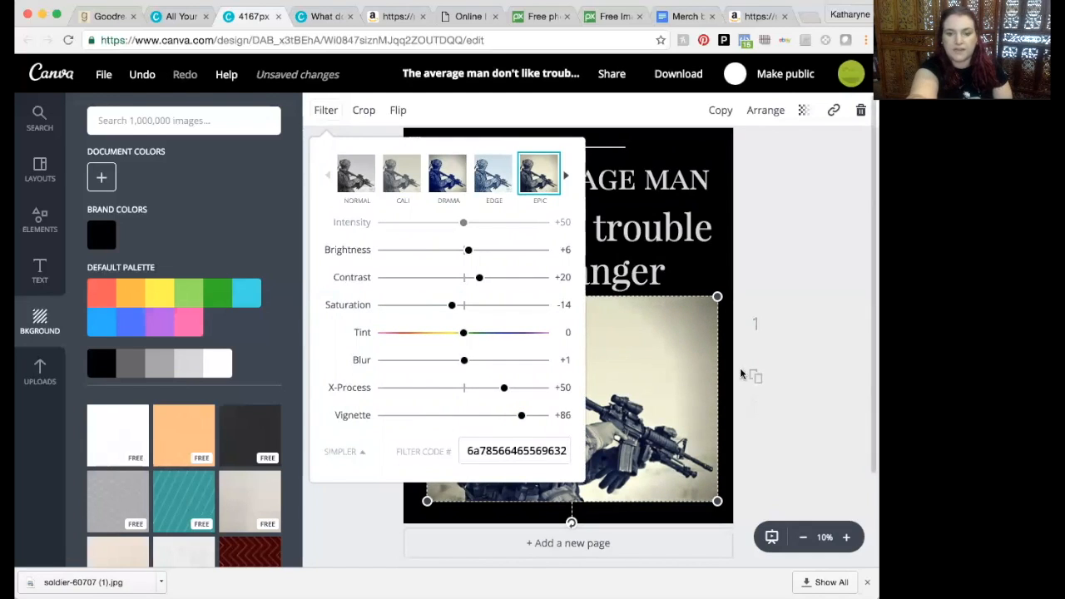
click(827, 344)
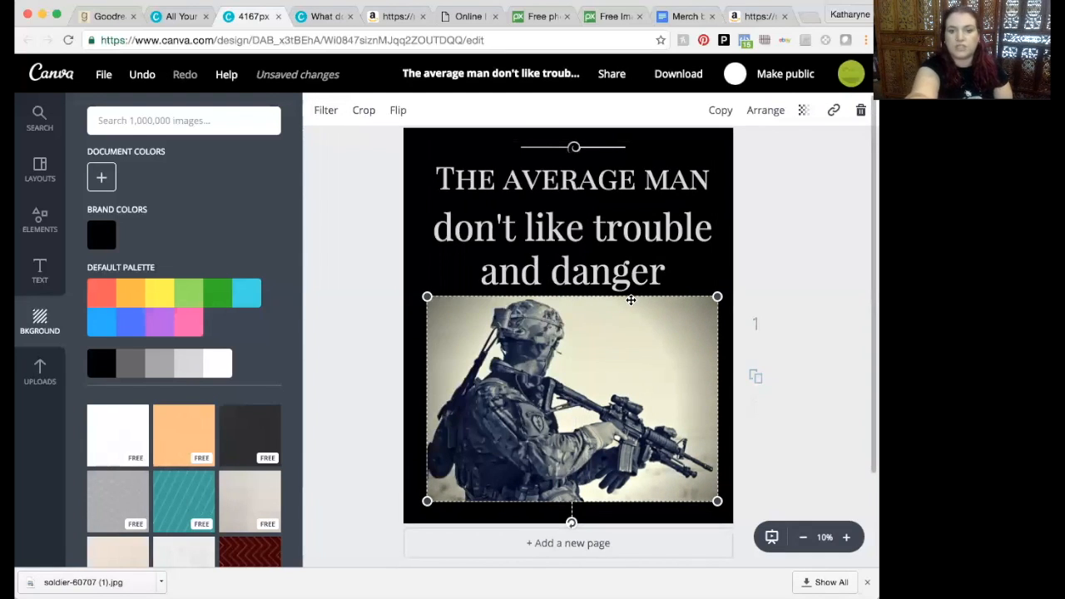
Make the soldier photo slightly transparent by lowering its transparency value a little below 100
click(803, 109)
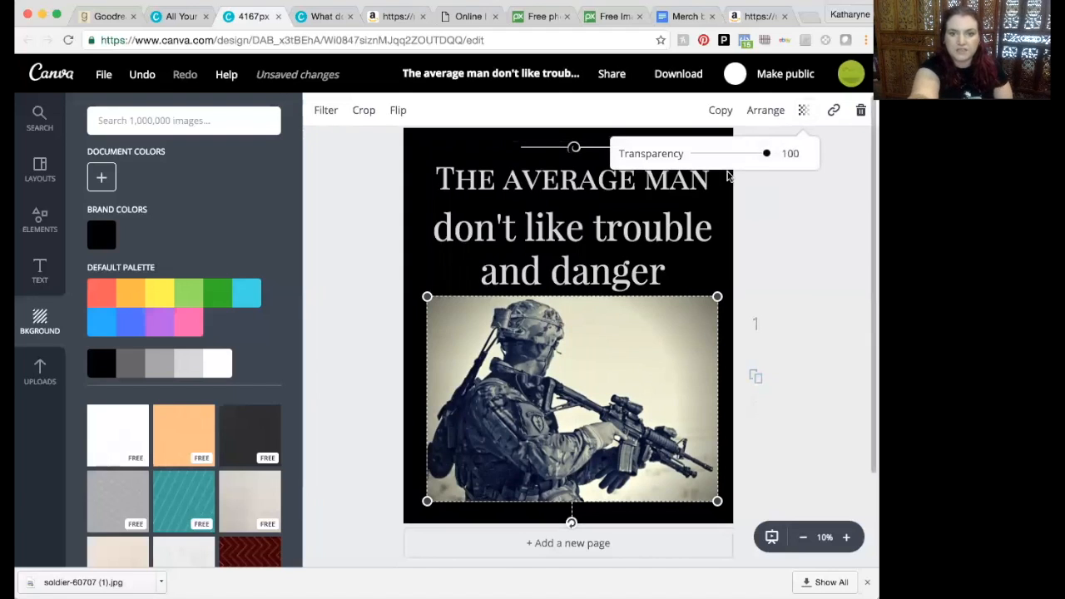
drag(765, 154, 758, 155)
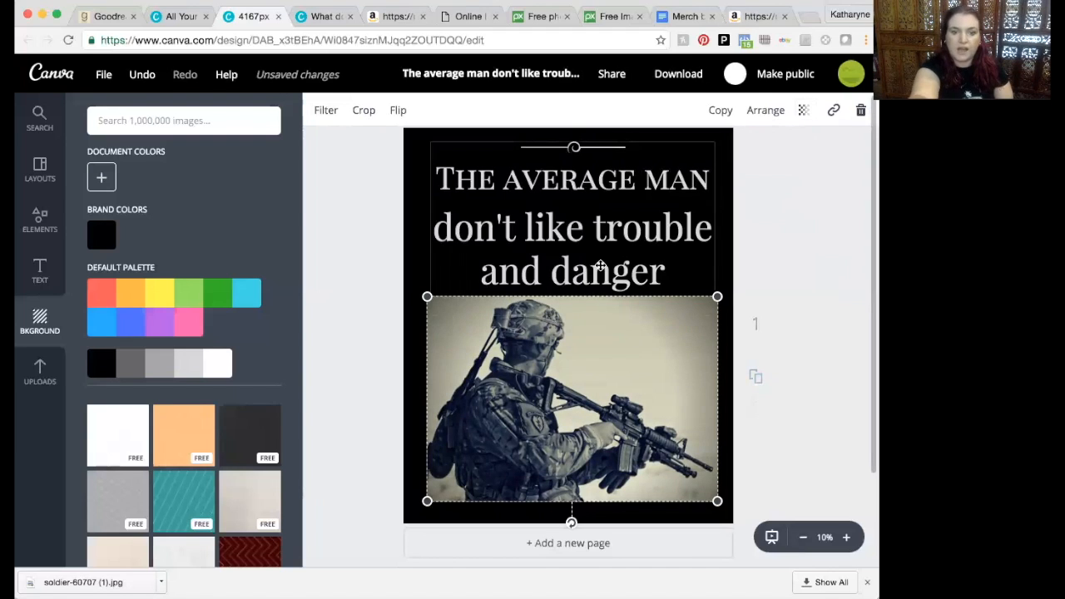
click(356, 271)
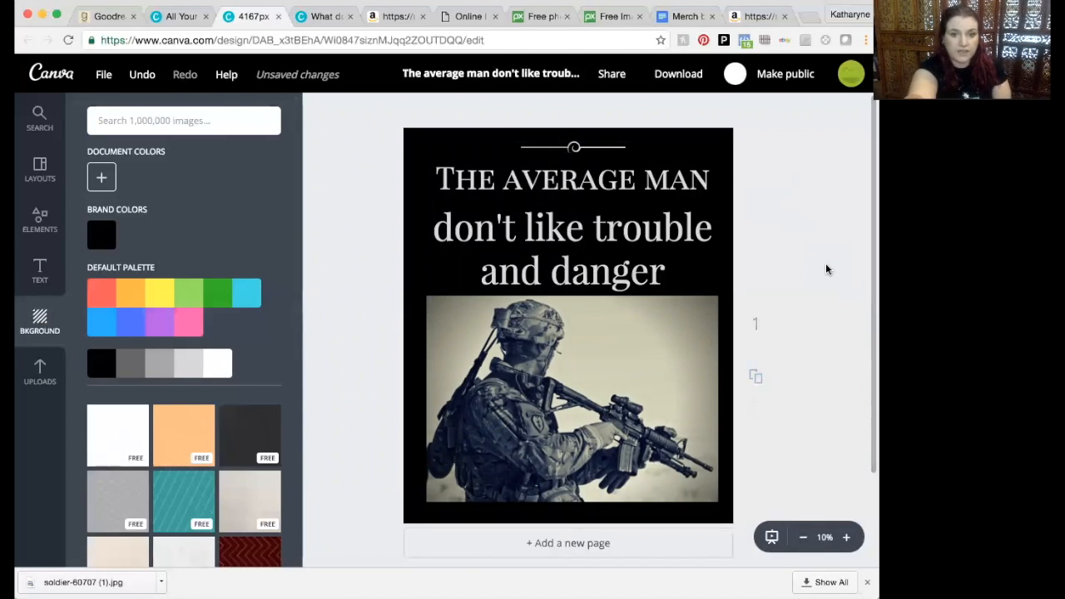
Delete the black page background and download all pages as a high-quality PNG with a transparent background
click(421, 281)
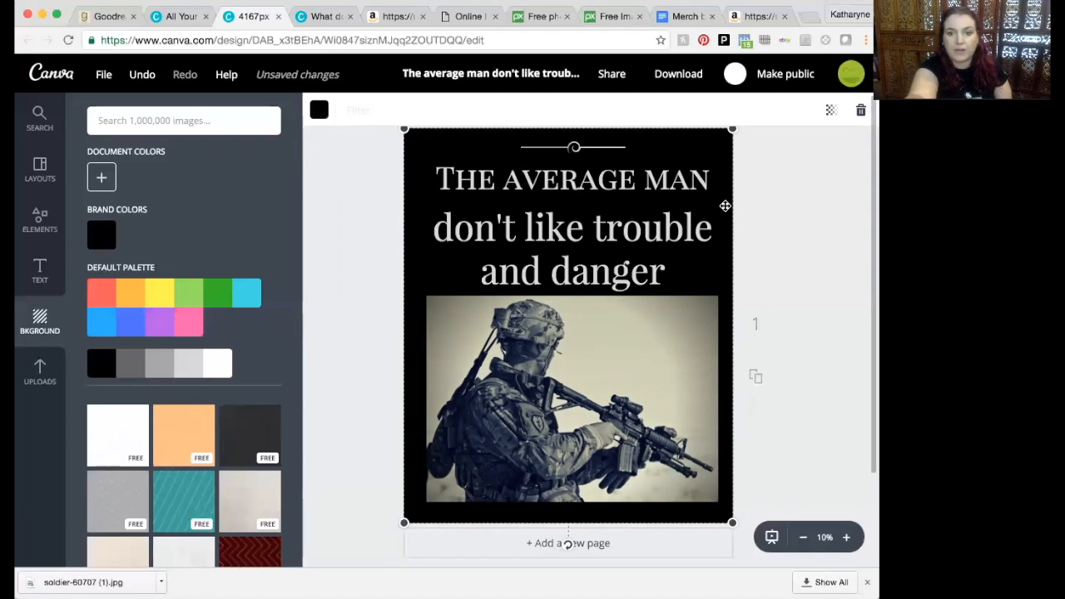
click(860, 113)
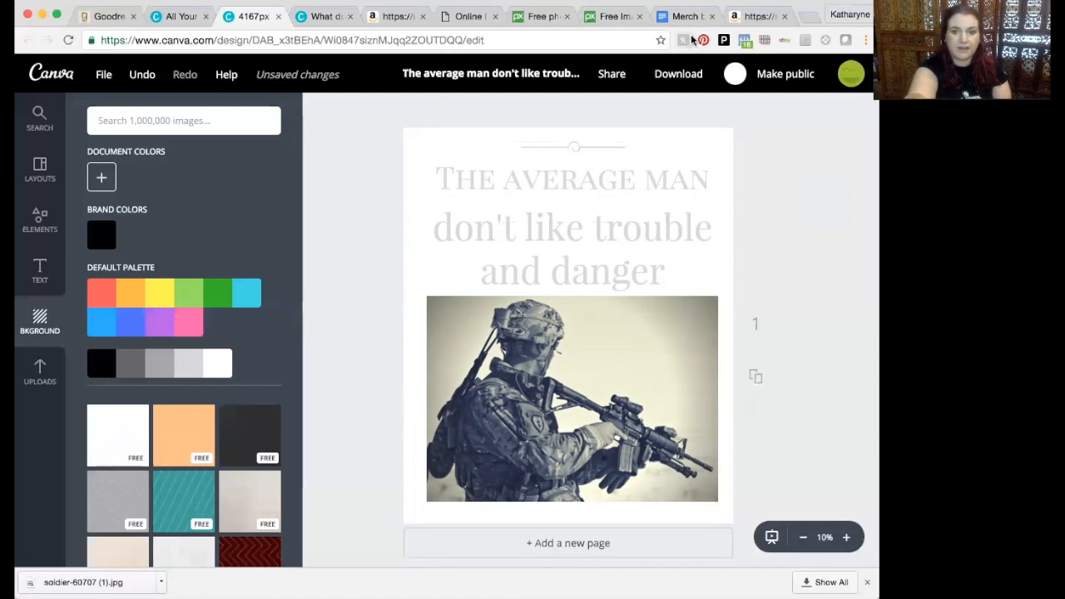
click(678, 75)
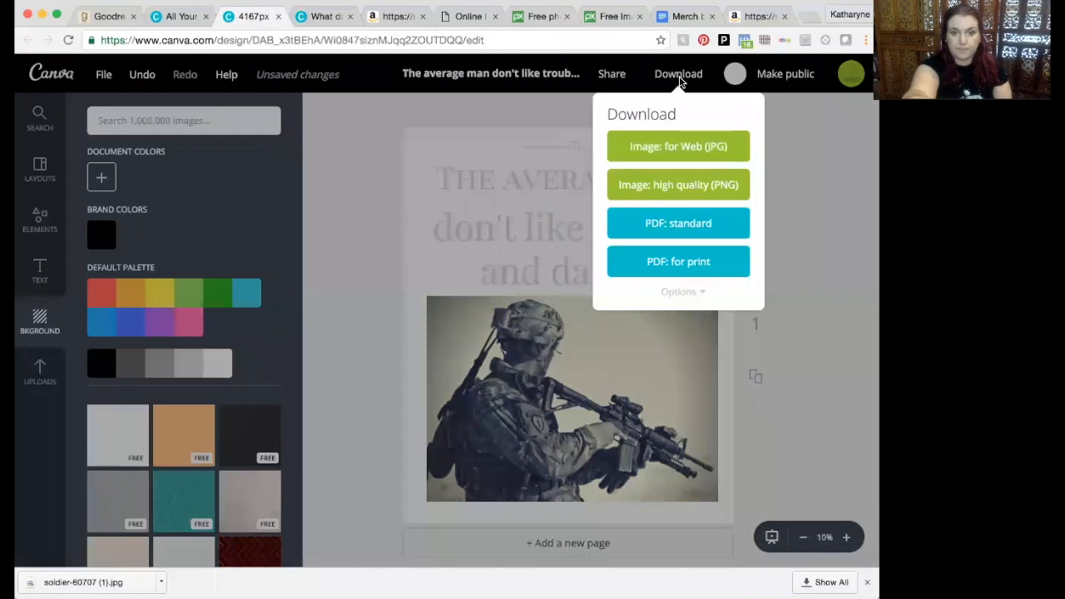
click(677, 293)
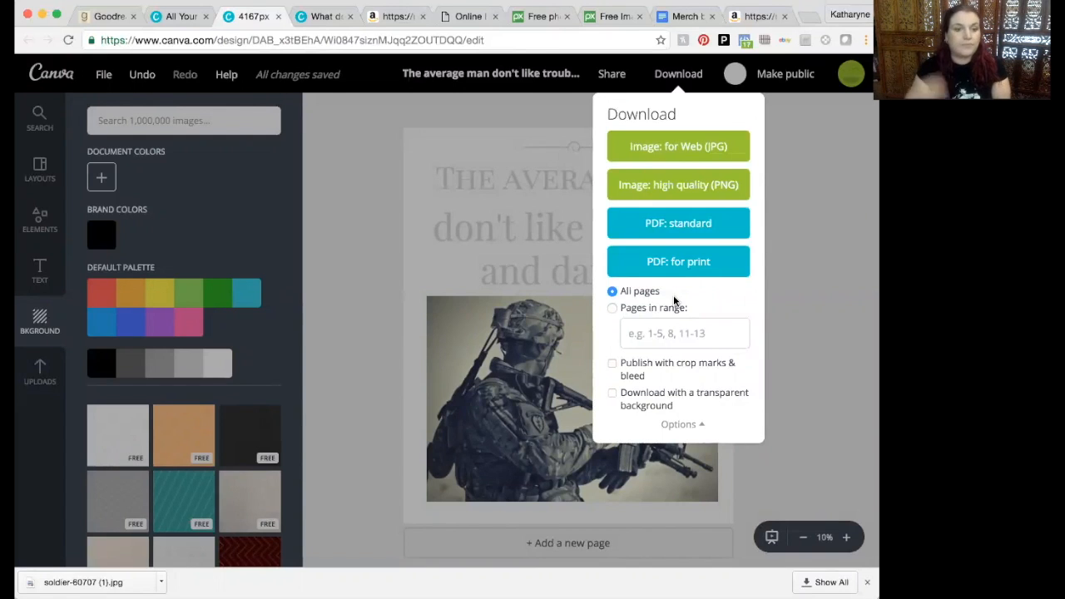
click(612, 394)
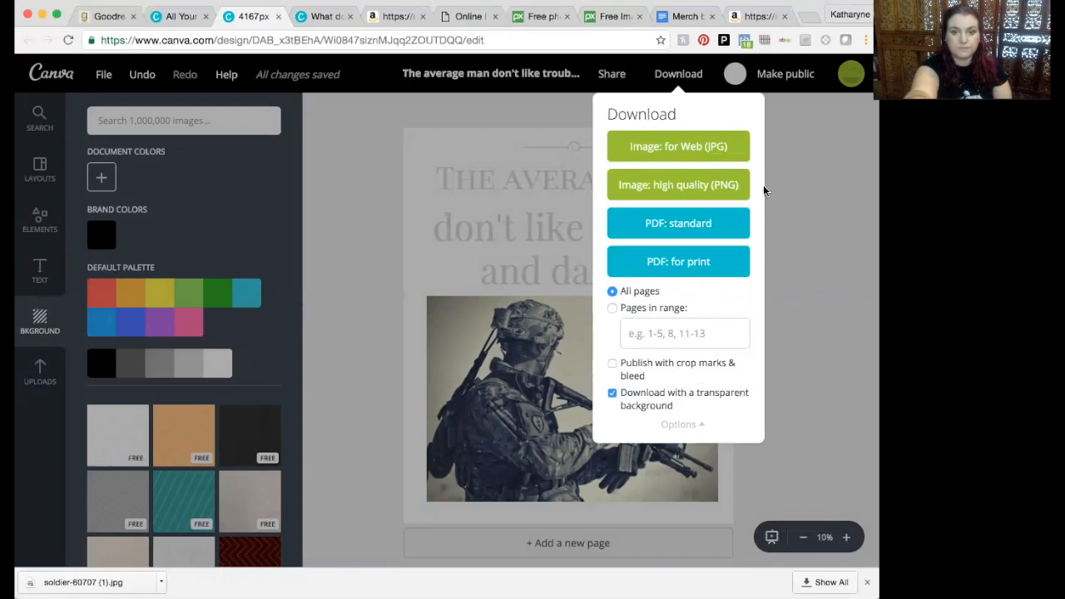
click(673, 188)
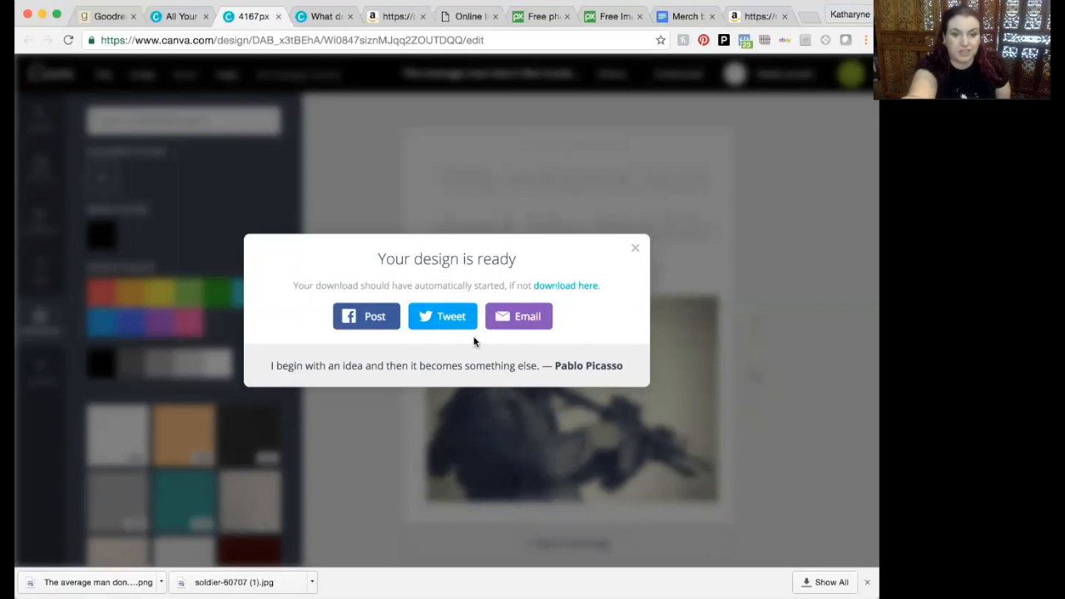
click(637, 249)
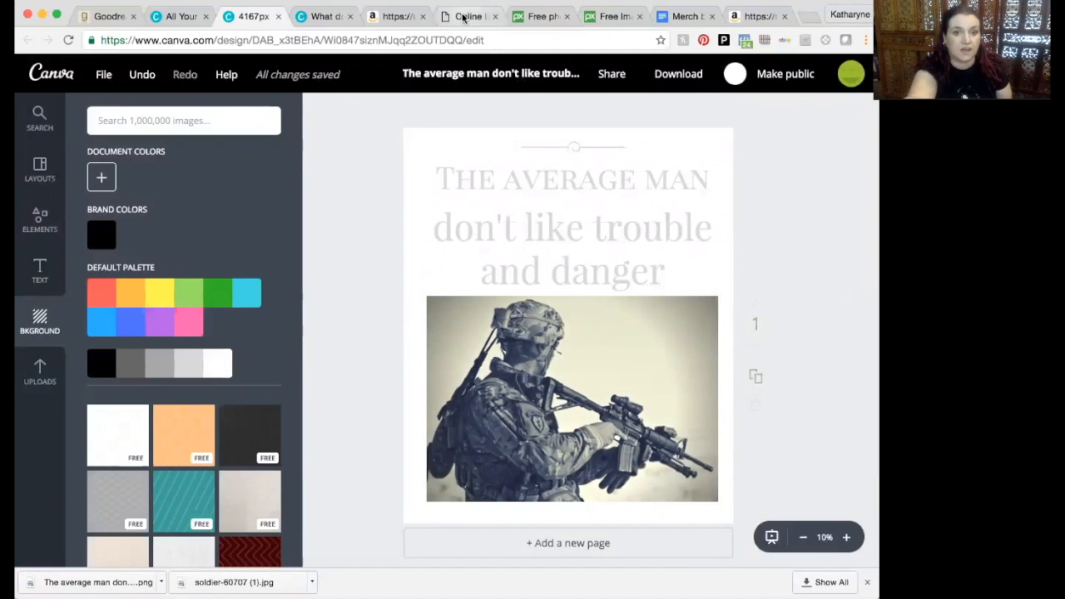
Switch to ResizeImage.net and upload the exported quote design "The average man don't lik...nger.png" from the Desktop
drag(464, 18, 397, 17)
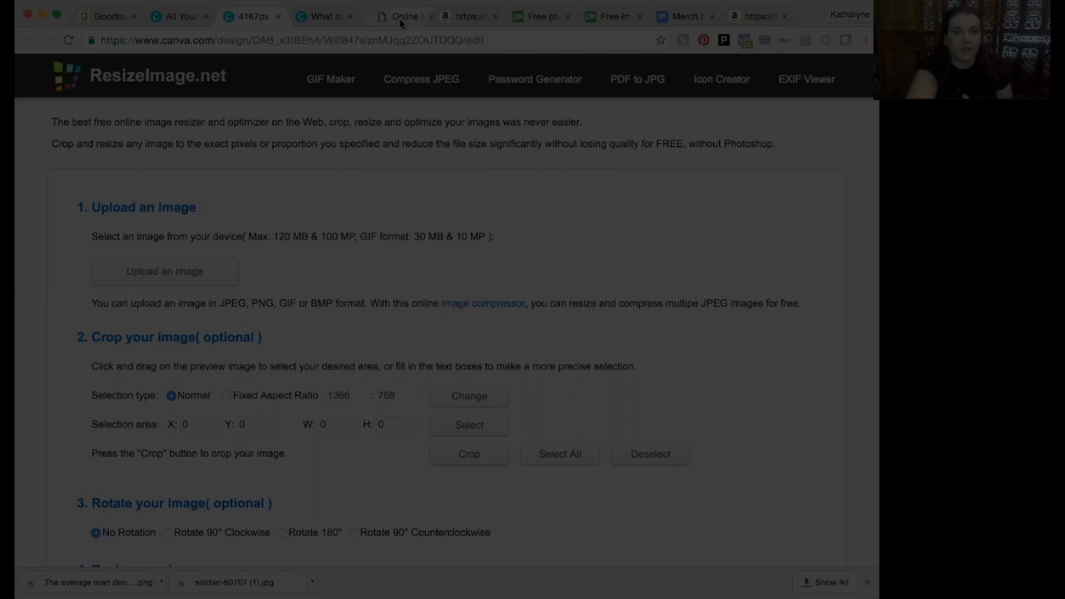
click(179, 41)
key(Return)
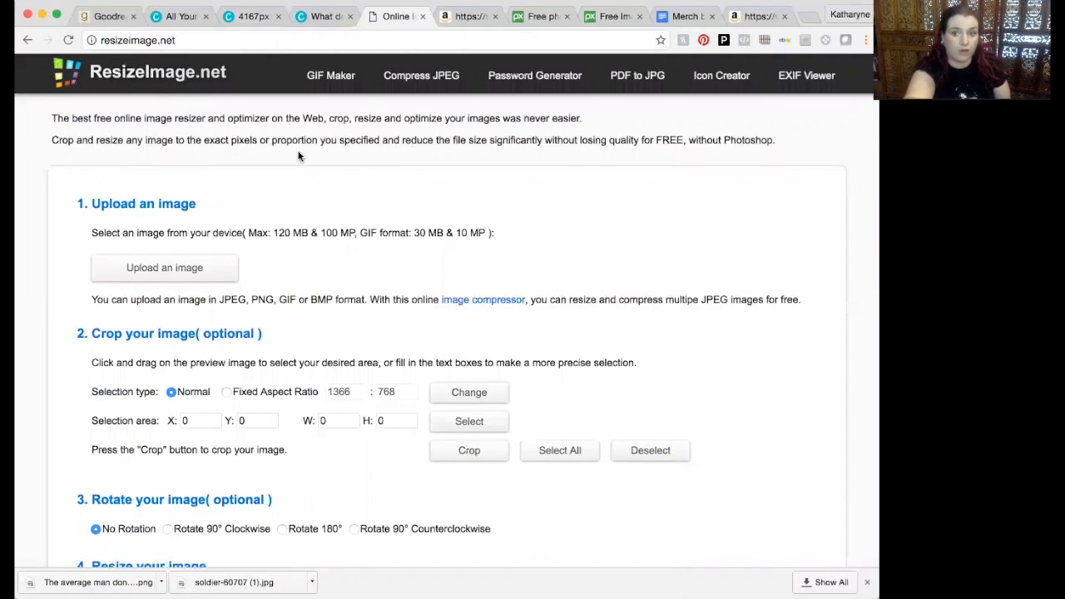
scroll(297, 154, down, 1)
scroll(61, 238, up, 1)
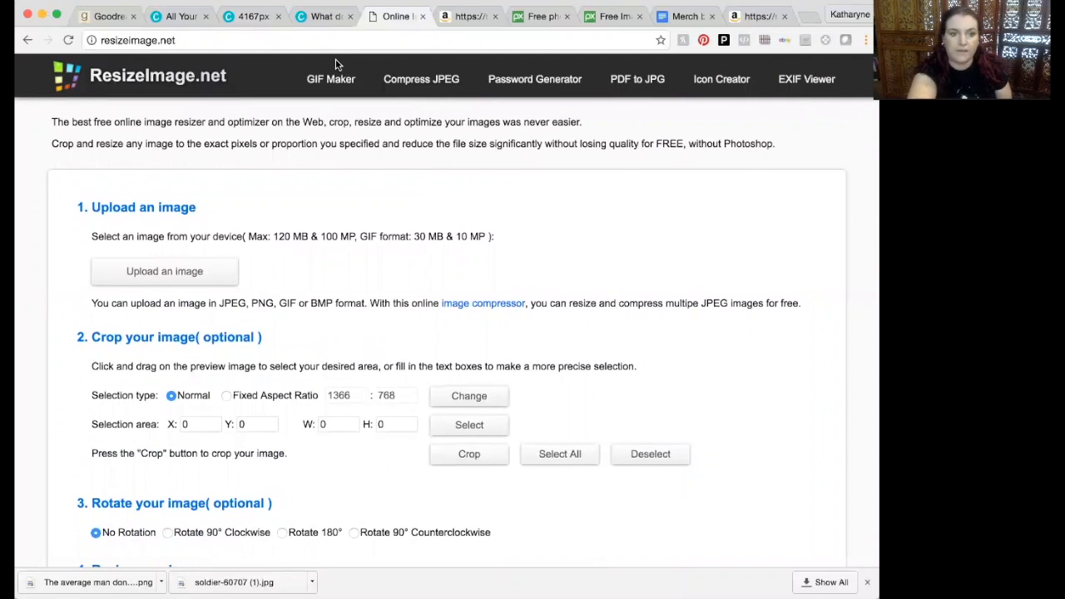
click(181, 269)
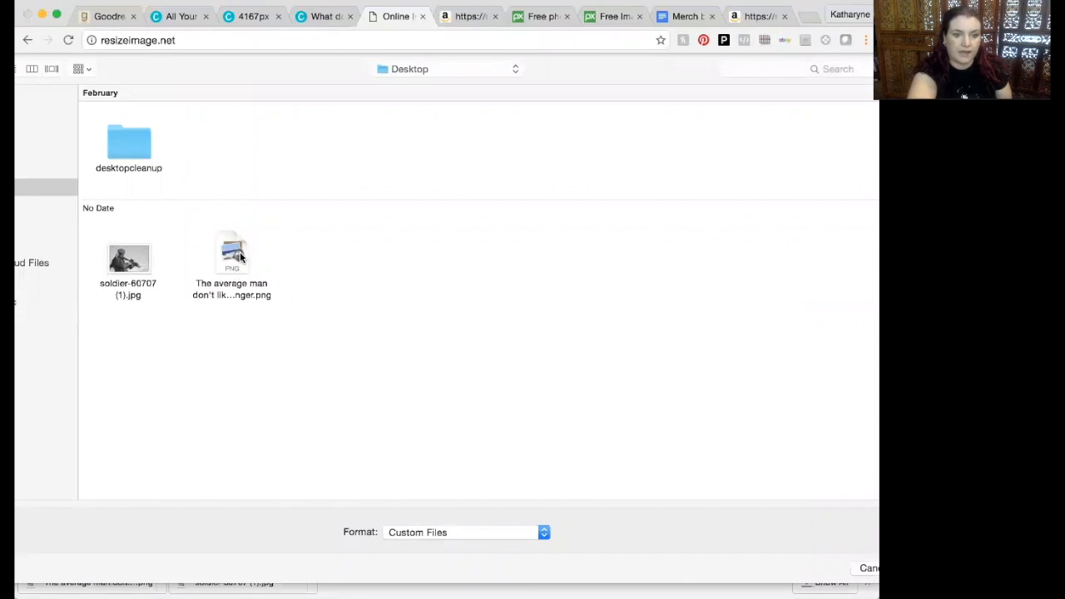
click(239, 251)
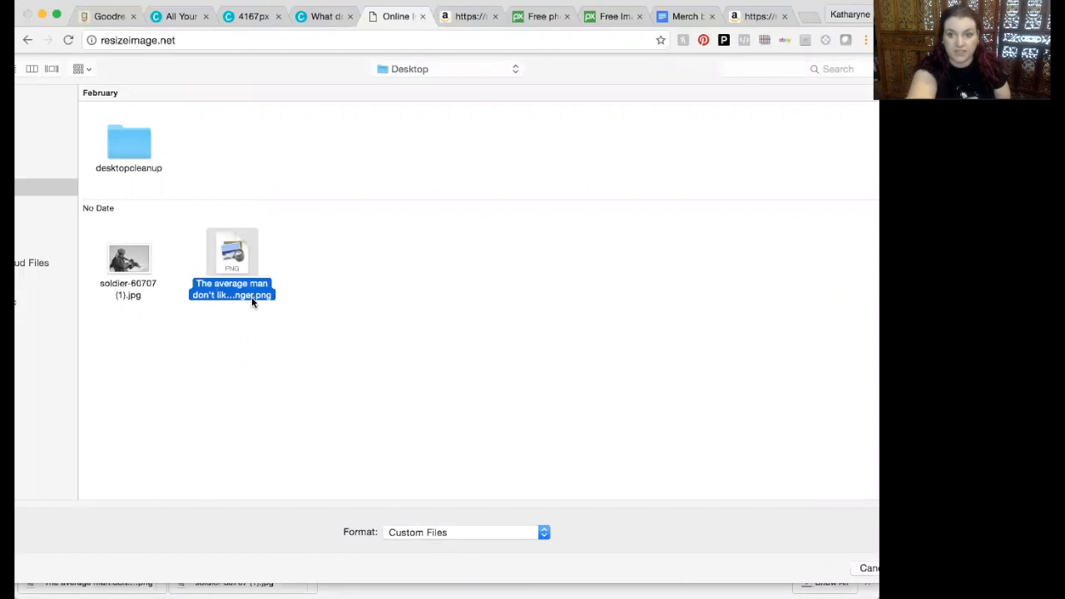
double_click(227, 254)
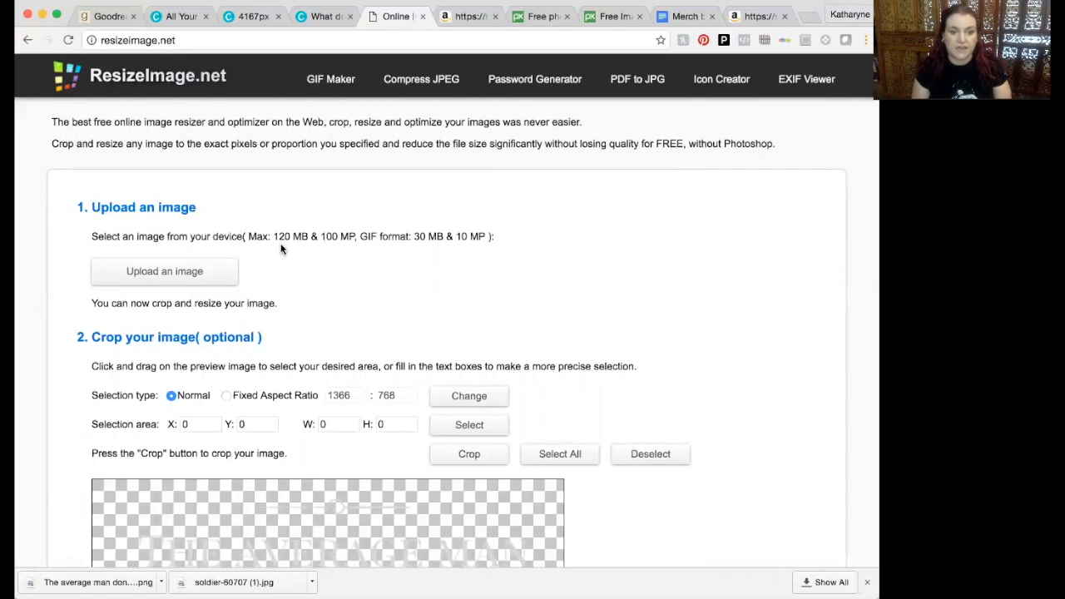
Examine the uploaded design's preview for its transparent background and look over the rotation and resize options
scroll(566, 208, down, 5)
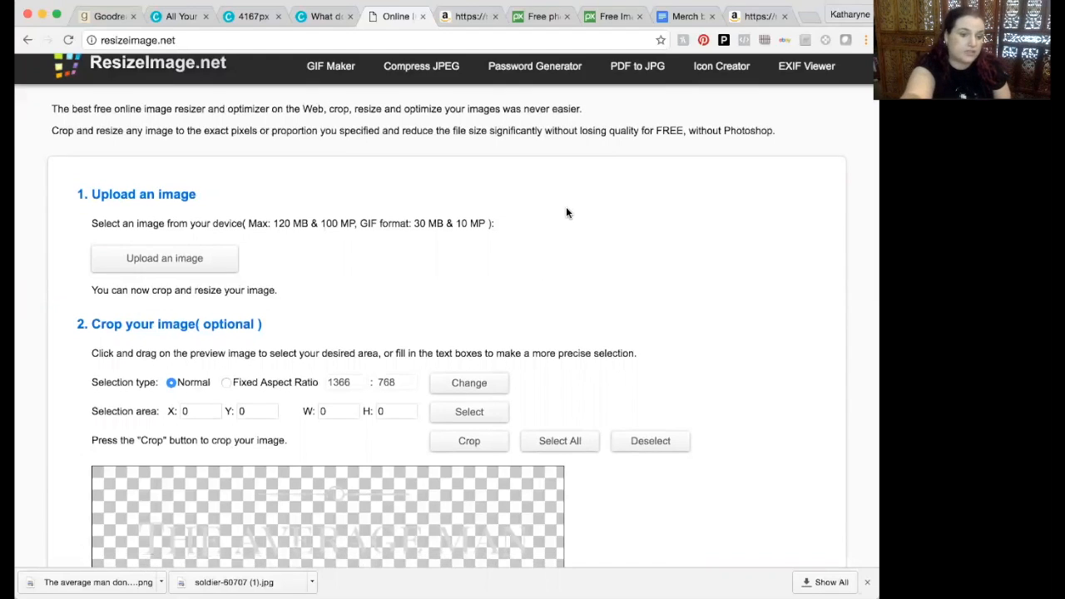
scroll(739, 231, down, 4)
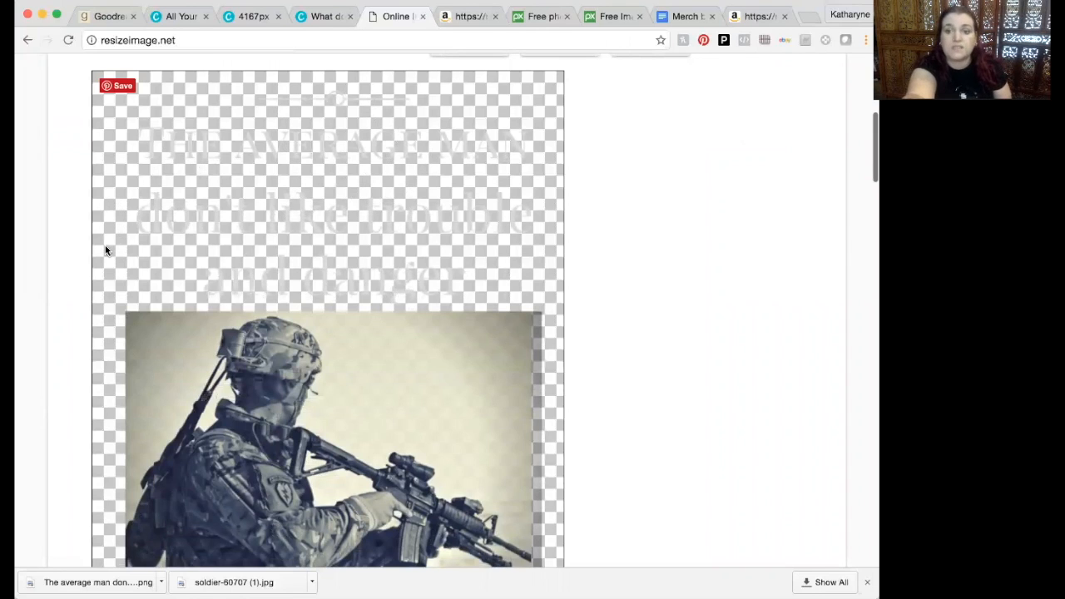
scroll(116, 285, down, 3)
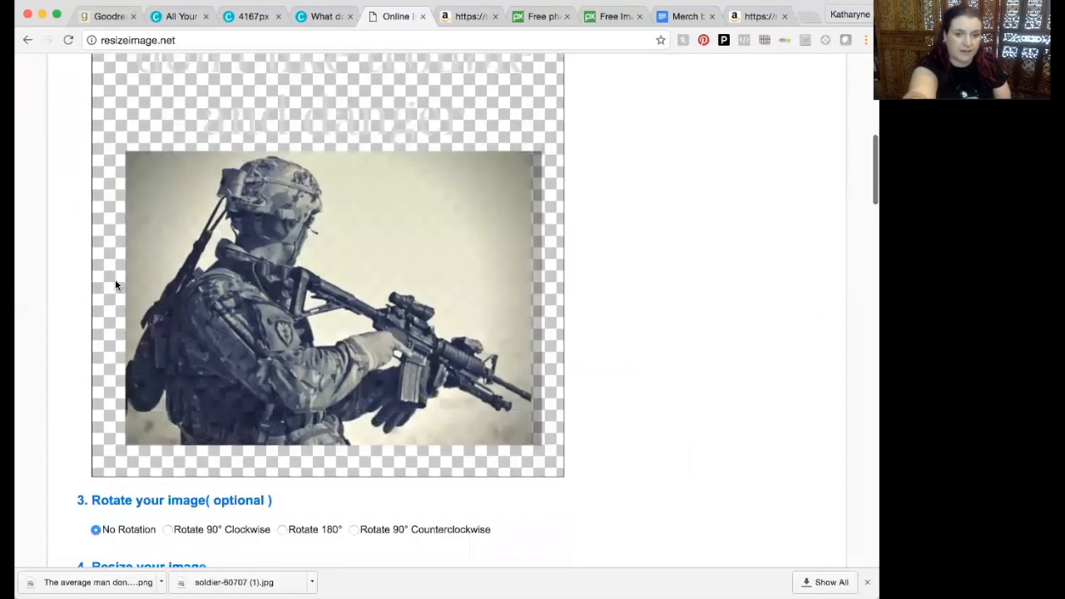
scroll(115, 285, down, 2)
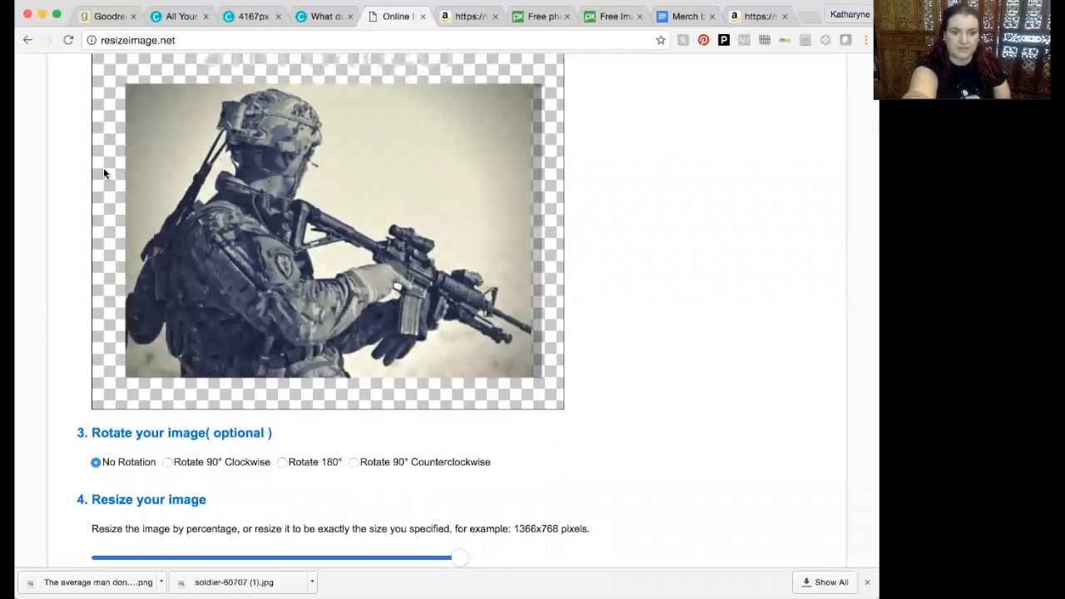
scroll(105, 198, up, 2)
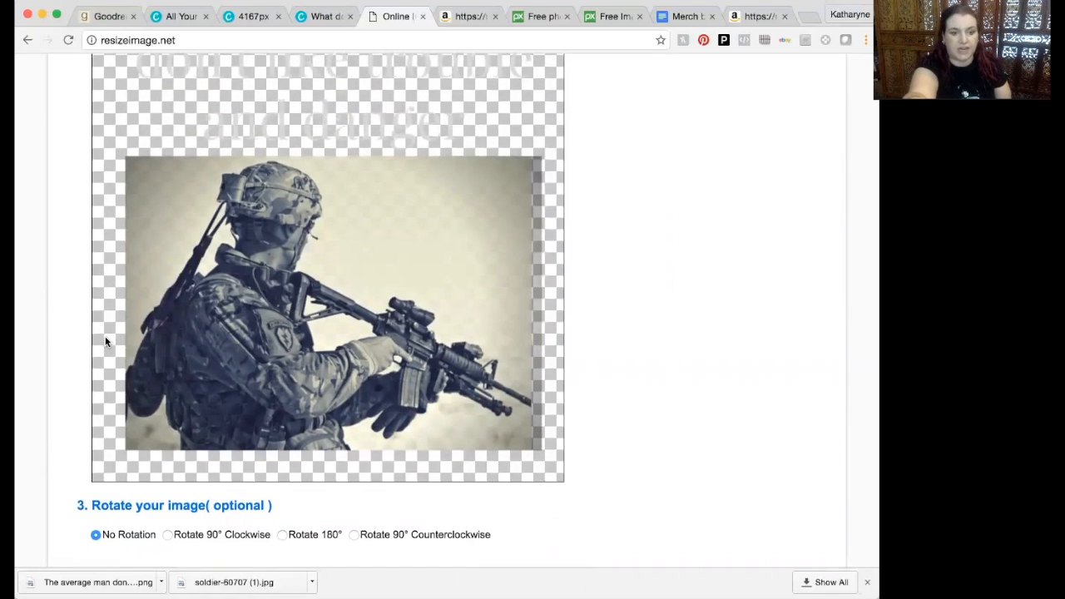
scroll(105, 341, down, 9)
scroll(105, 342, down, 1)
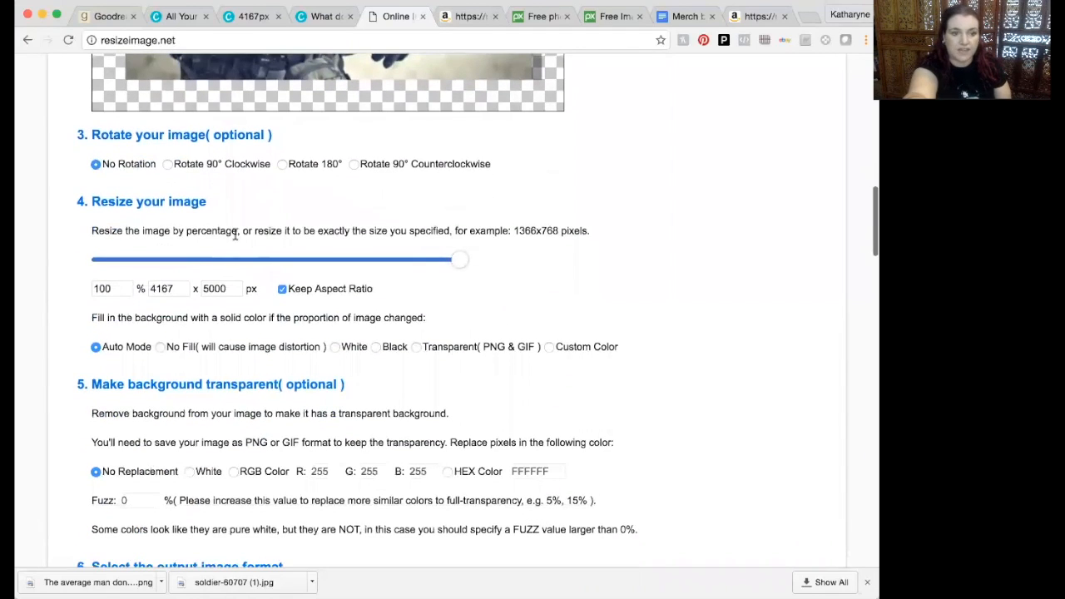
scroll(171, 249, up, 20)
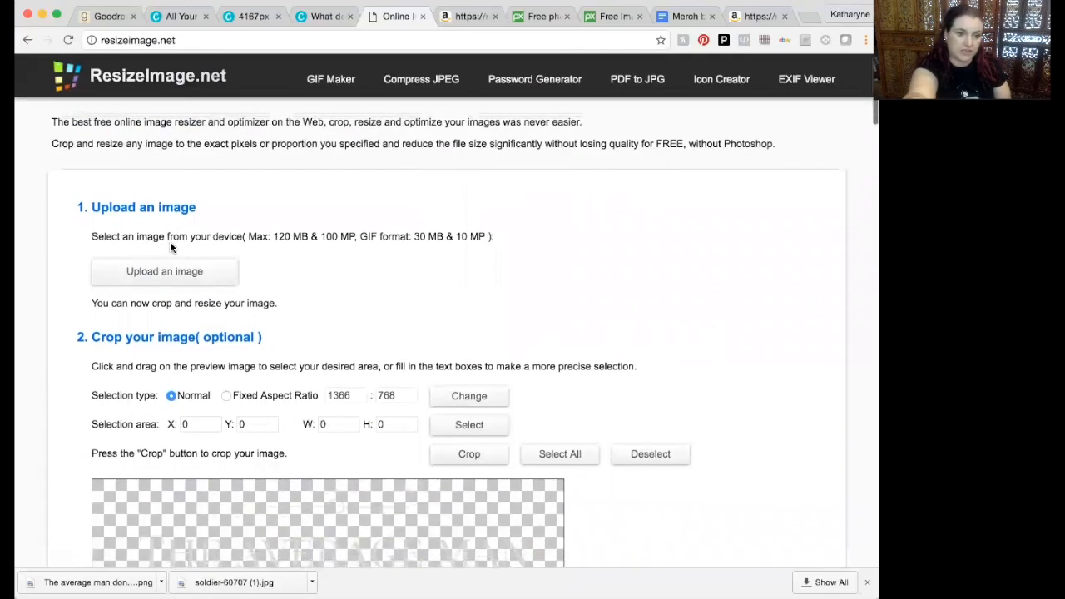
Set the output size of the uploaded design to 4500 x 5400 px, keeping the aspect ratio
scroll(90, 325, down, 20)
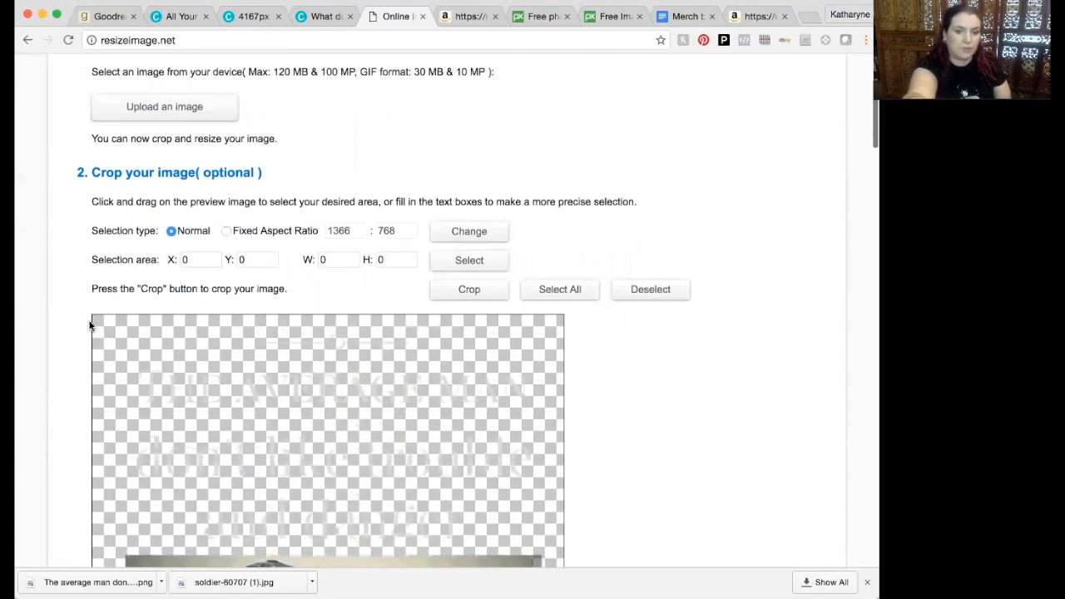
scroll(90, 325, down, 1)
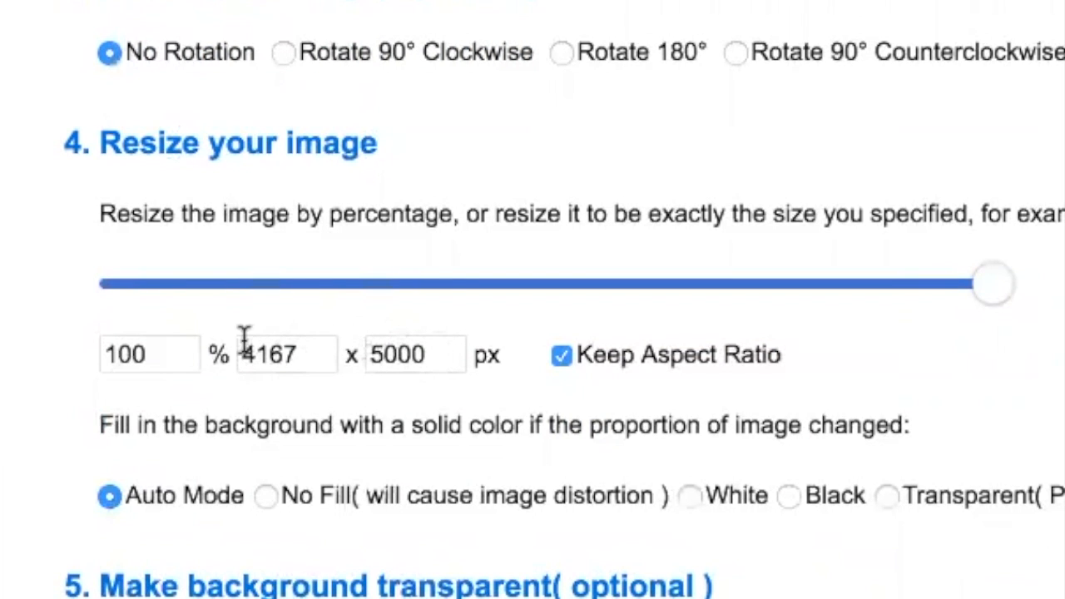
double_click(446, 356)
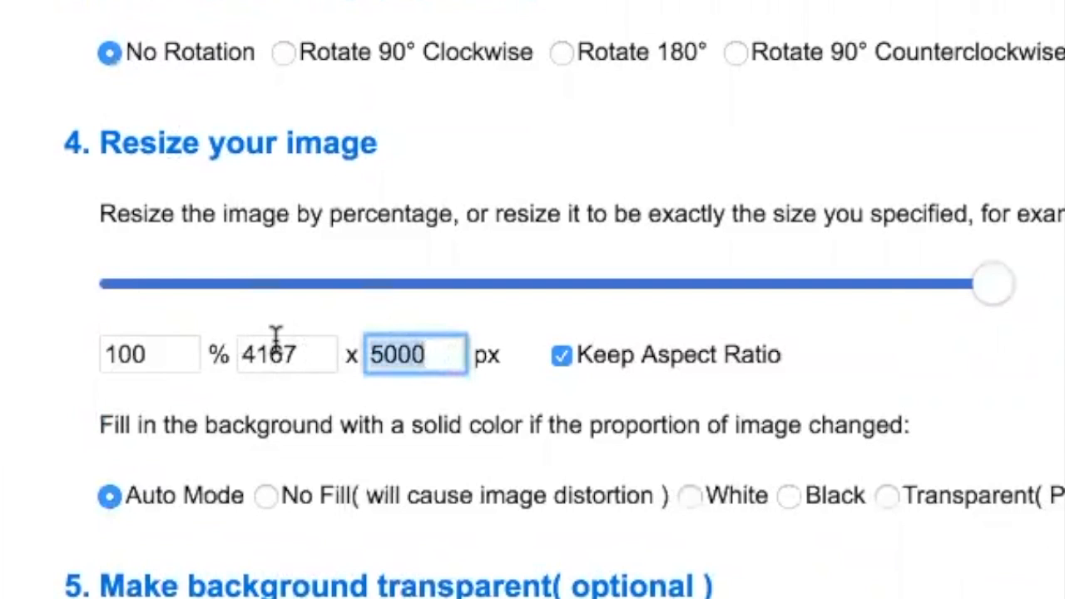
text(5400)
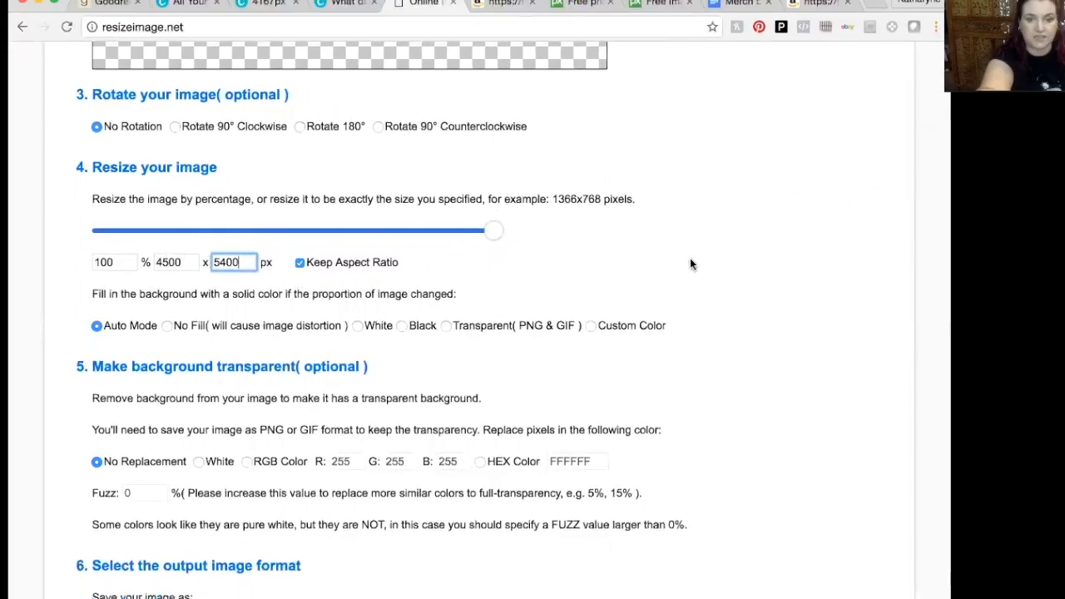
Resize the design as a PNG with default compression, download the result and place it on the Desktop
scroll(640, 257, down, 5)
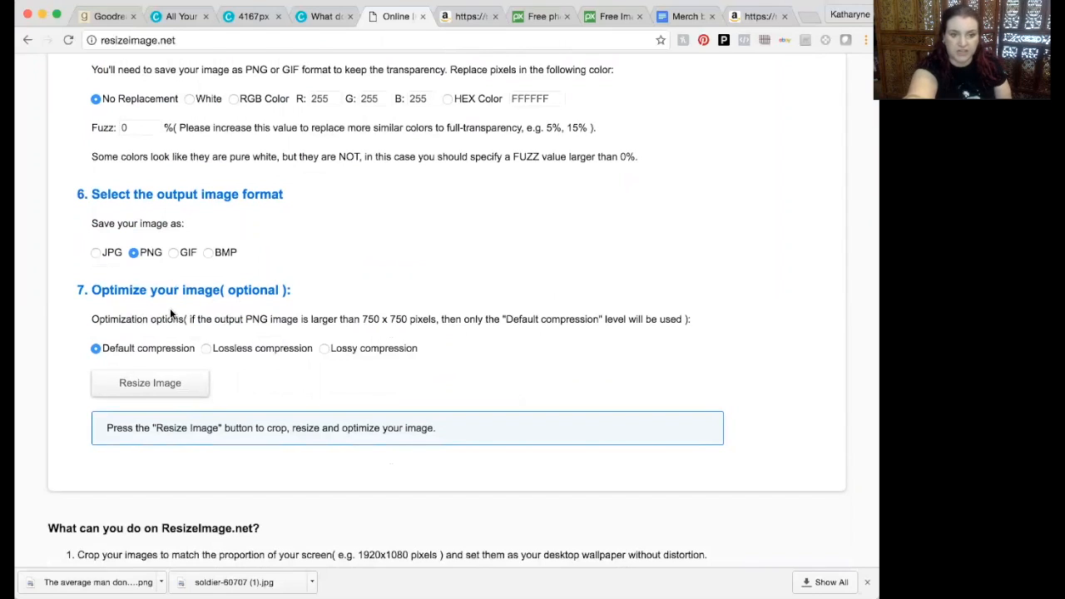
click(137, 391)
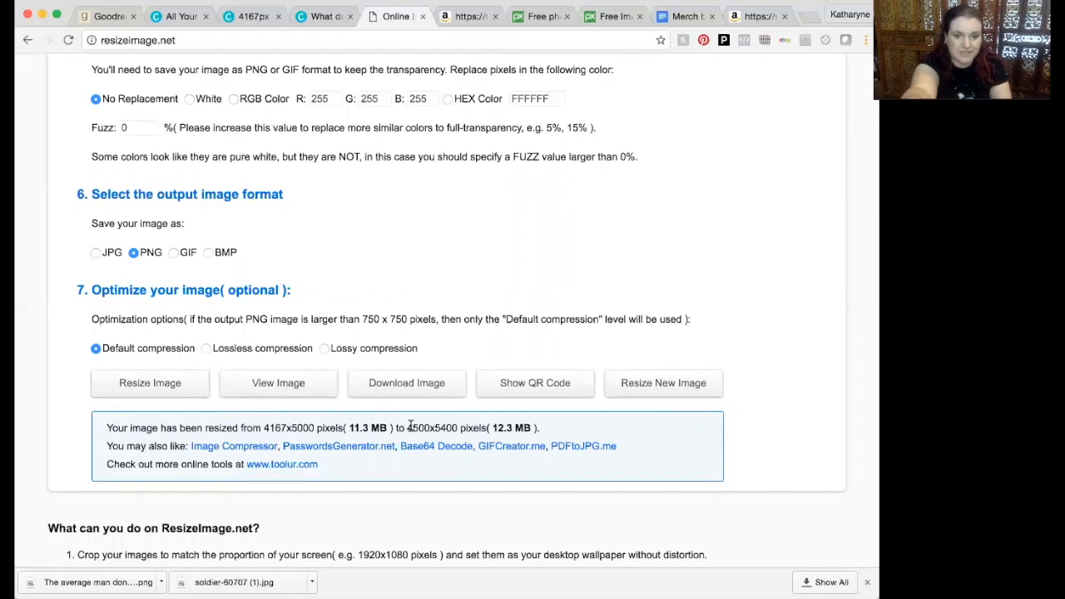
click(422, 386)
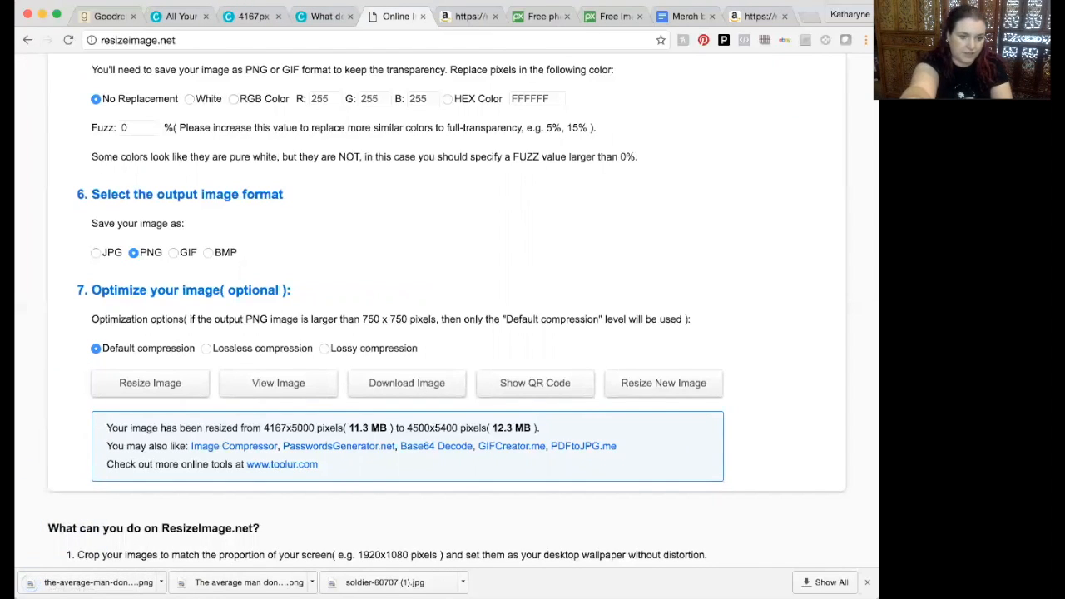
drag(98, 583, 1064, 208)
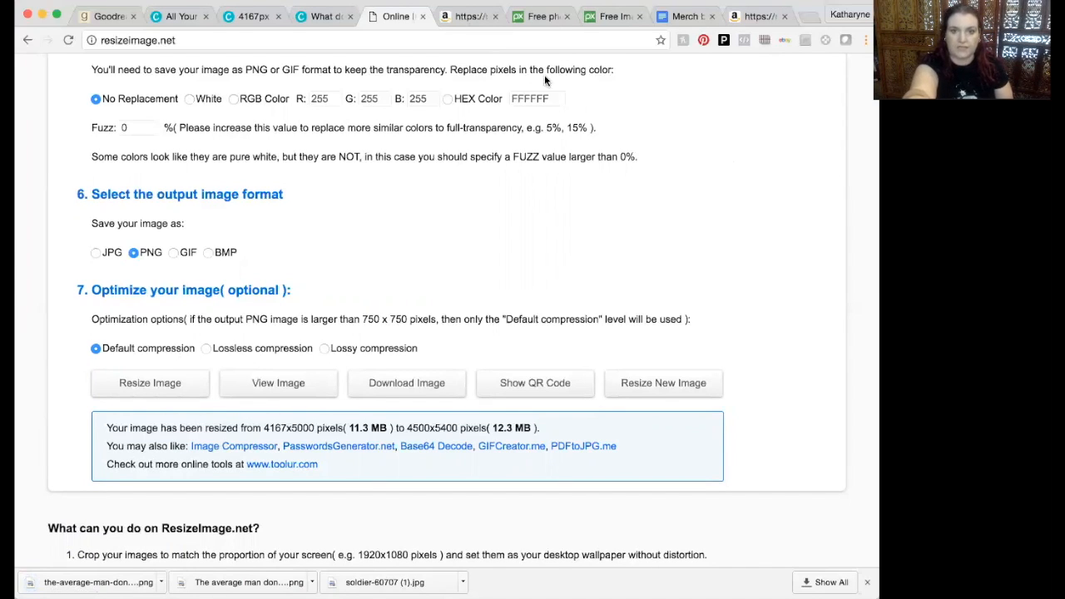
Switch to Merch by Amazon, upload the-average-man-don-t-like-tro.png as the t-shirt's front artwork, and save to continue
click(462, 16)
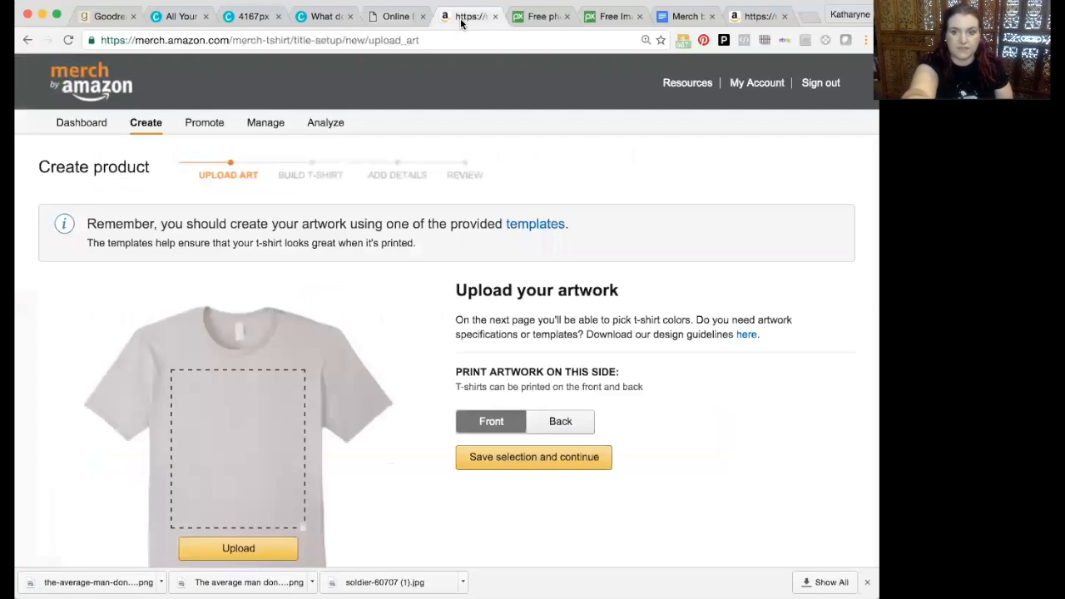
scroll(344, 320, down, 4)
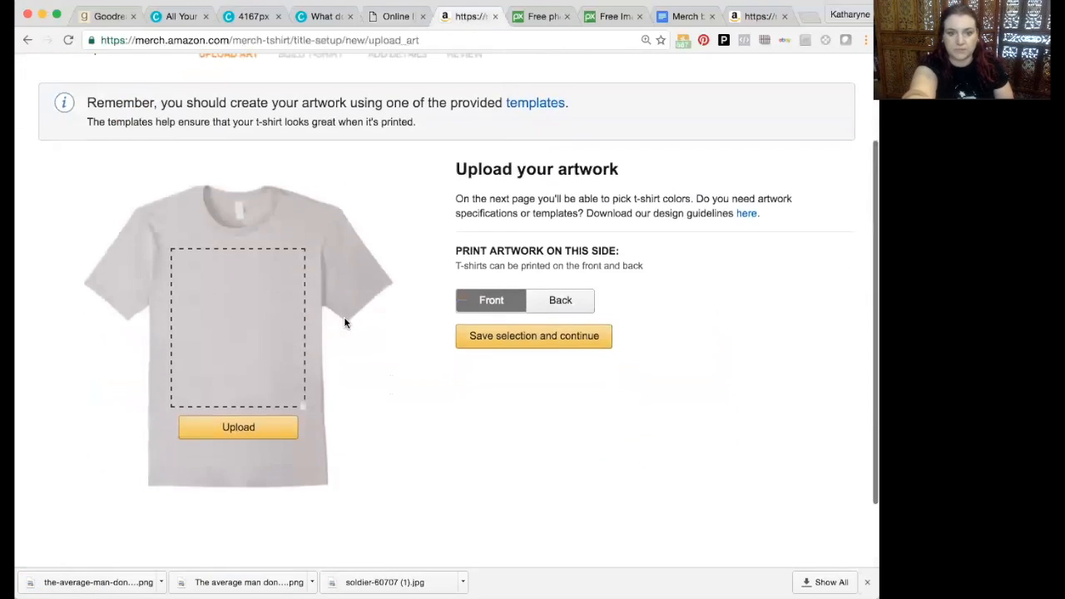
click(225, 394)
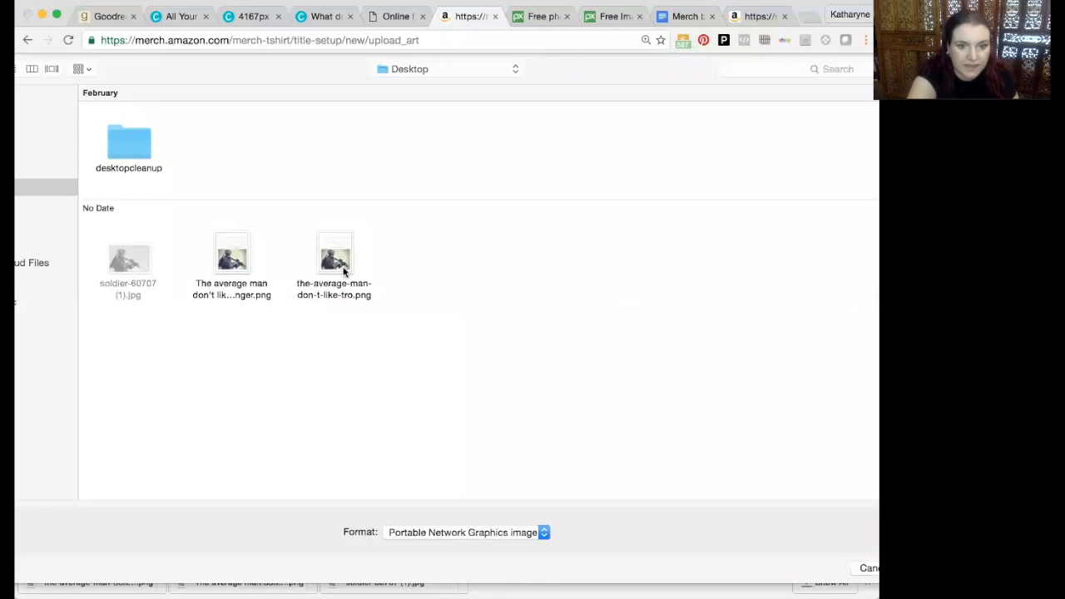
click(345, 262)
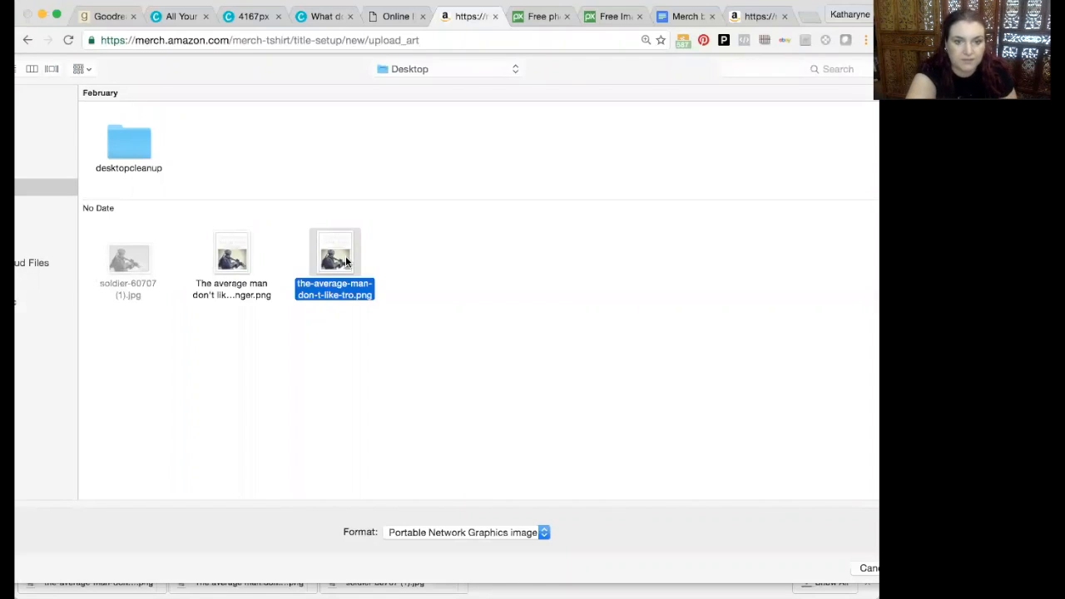
double_click(345, 258)
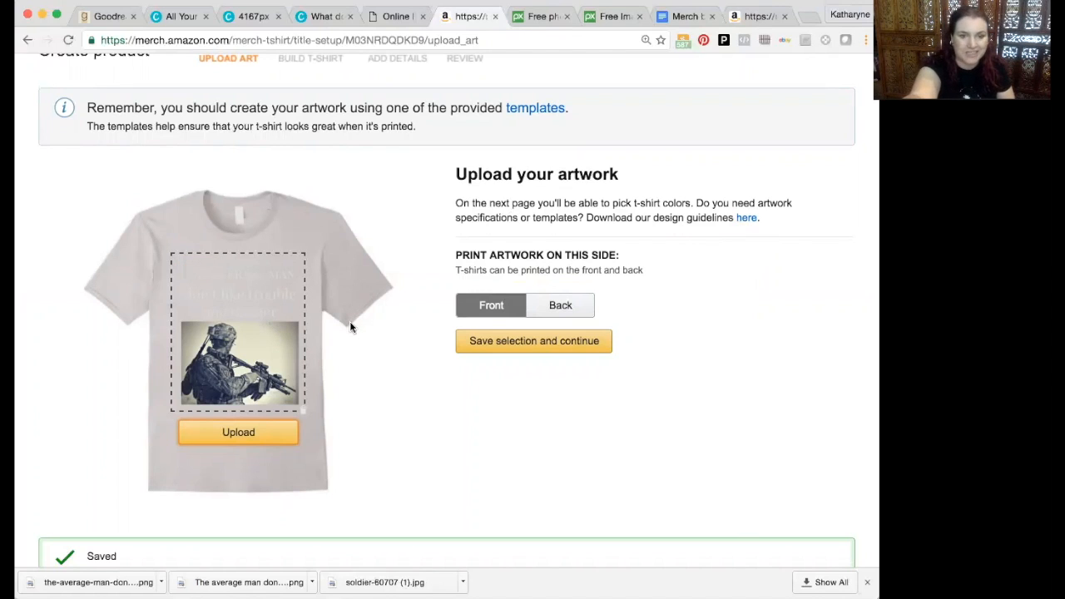
click(478, 348)
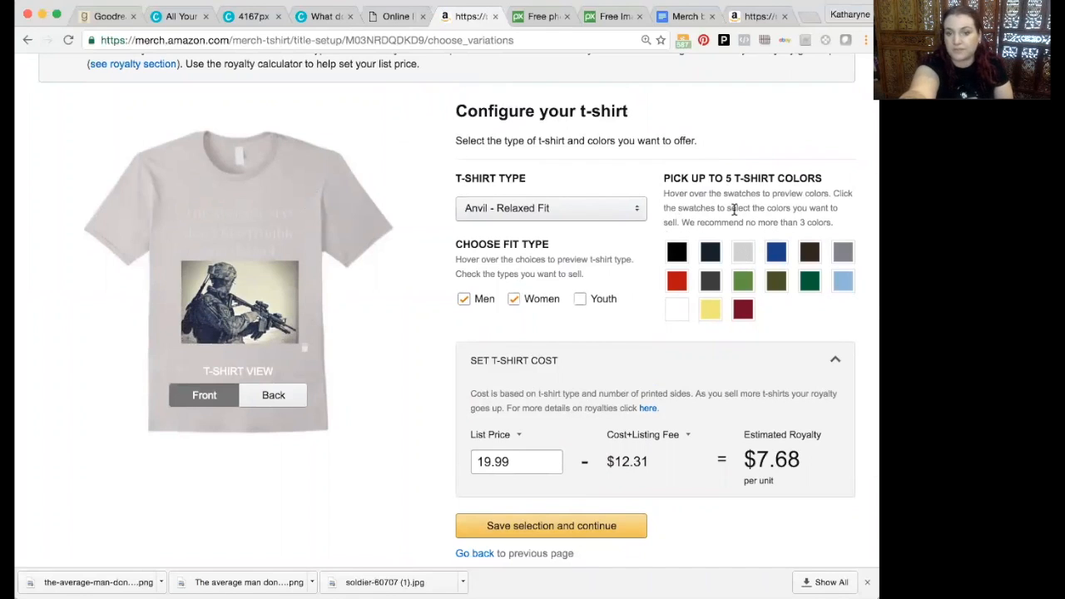
Offer the t-shirt in black, dark grey and navy, and add the Youth fit type
click(675, 250)
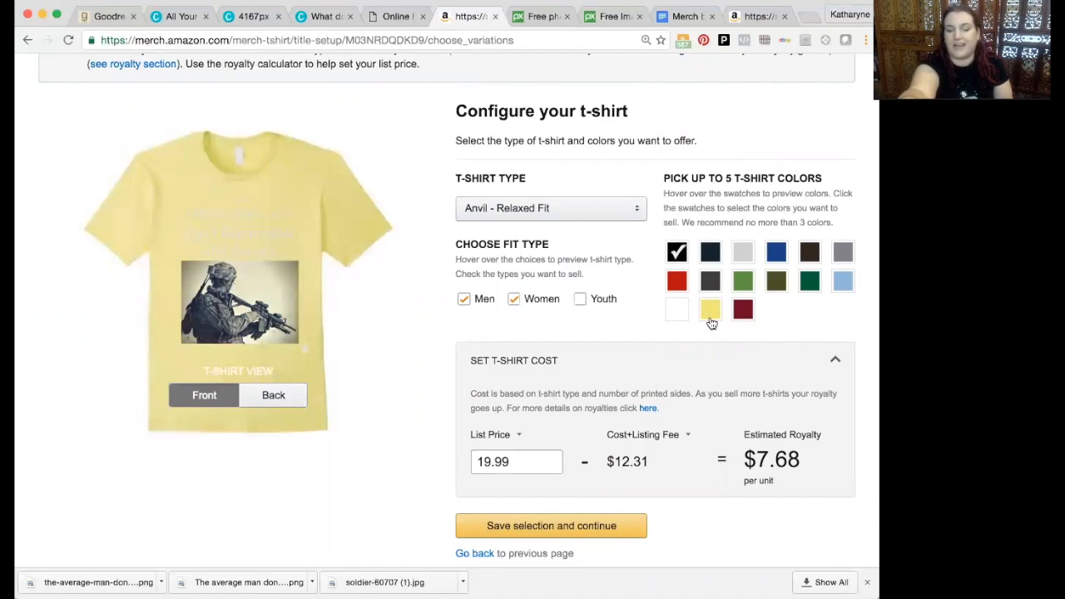
click(705, 280)
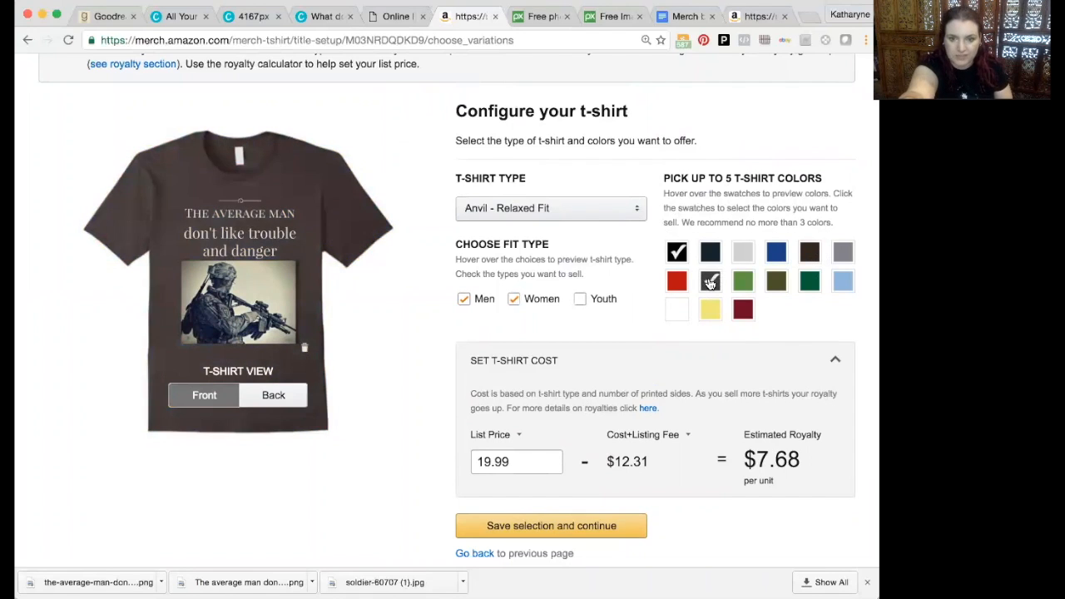
click(776, 282)
click(710, 251)
click(778, 281)
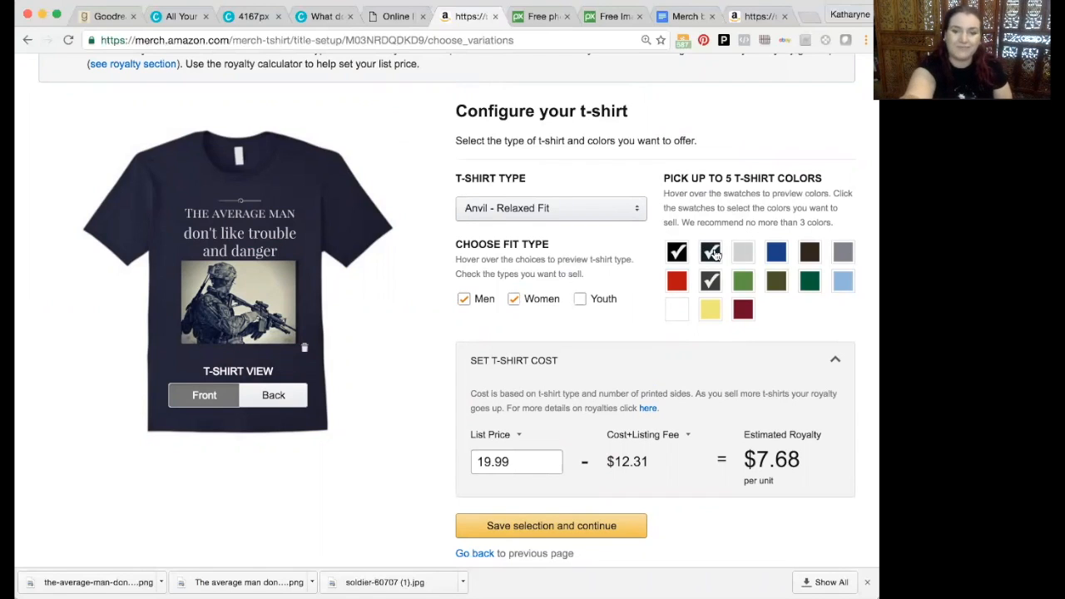
click(581, 300)
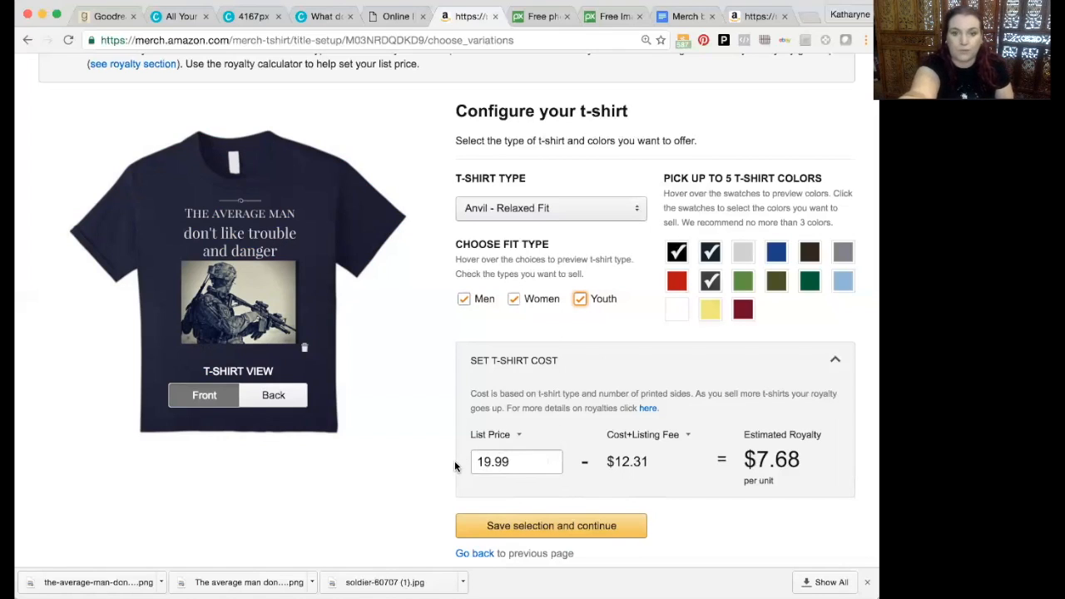
Set the t-shirt's list price to 14.99 and save the configuration to continue to the product details
click(487, 462)
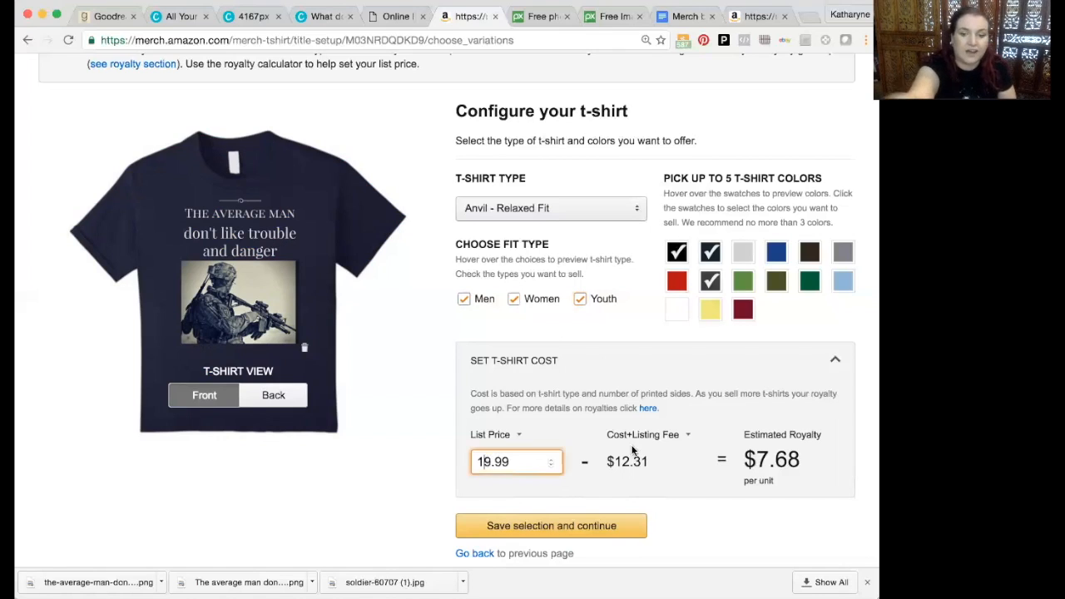
key(BackSpace)
text(4)
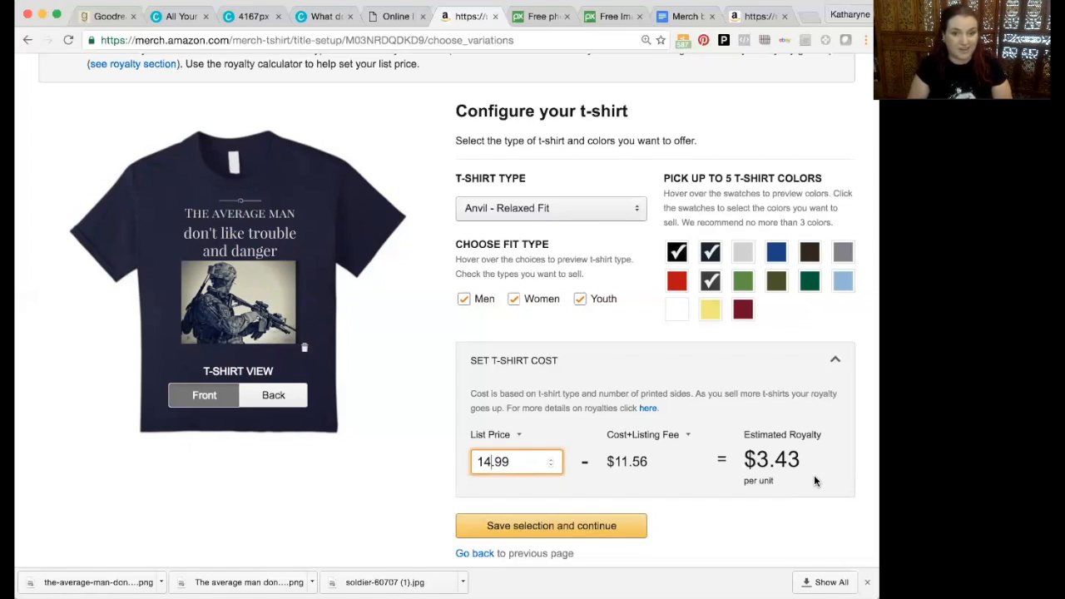
click(626, 523)
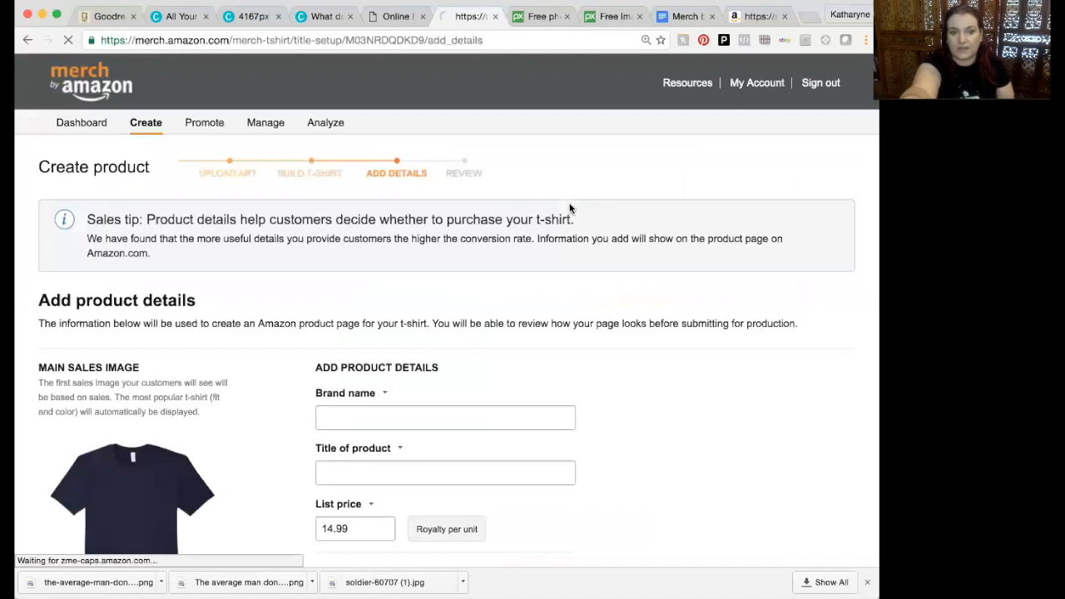
scroll(457, 195, down, 3)
scroll(457, 198, down, 2)
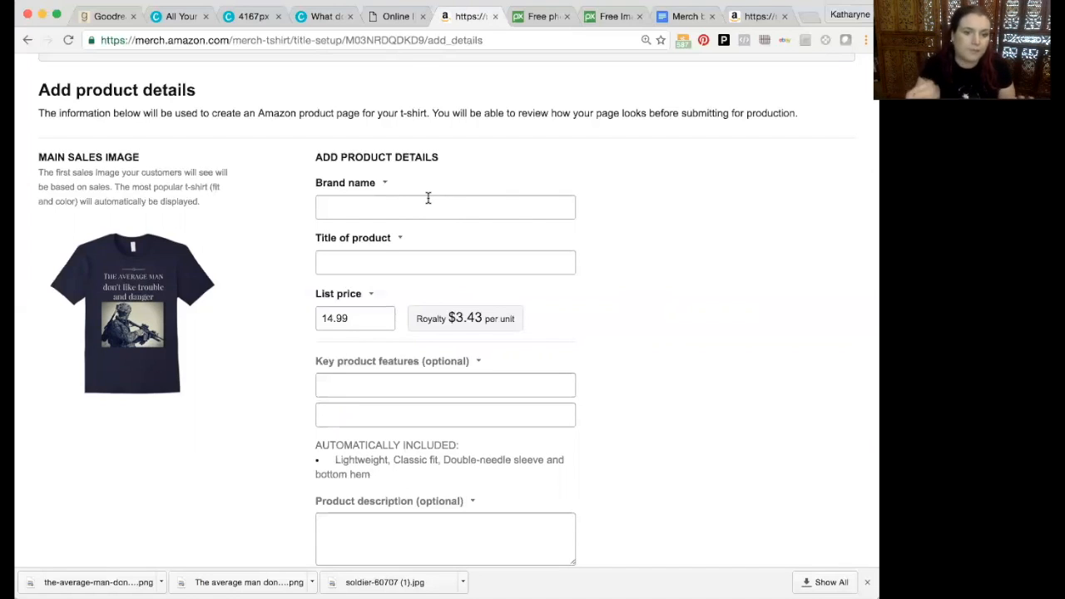
Enter the first key product feature: "If you're proud of your gun rights and not being the 'average' american you might like this"
click(411, 378)
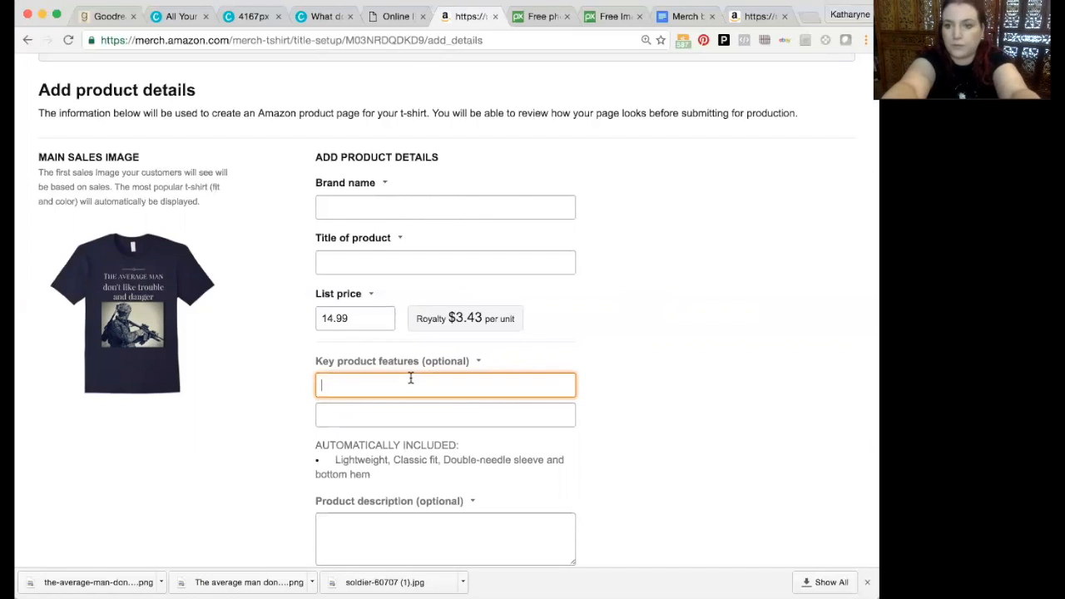
text(I)
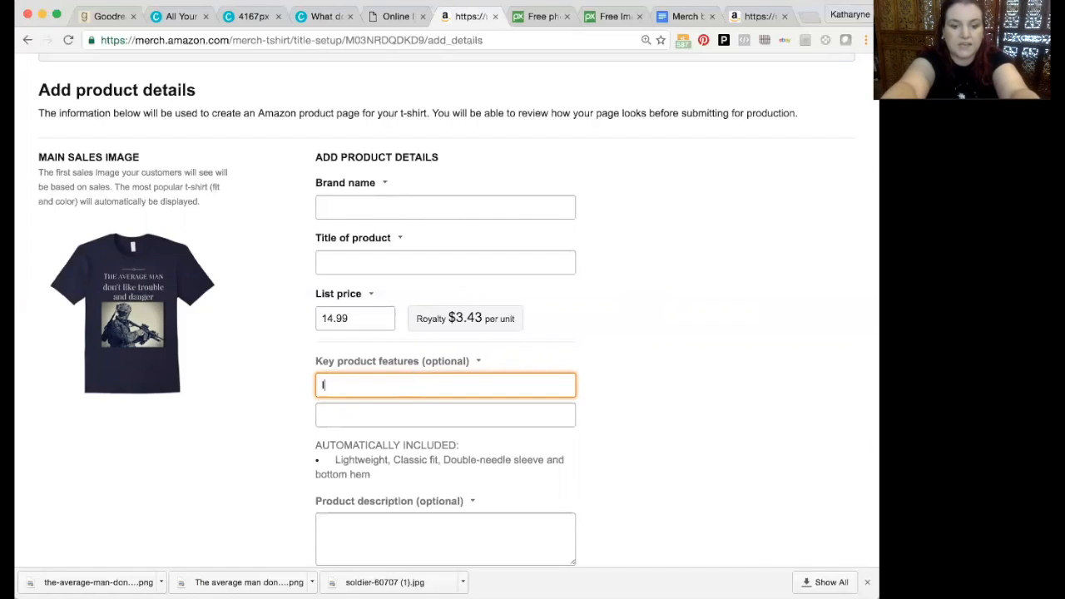
text(f you're proud of)
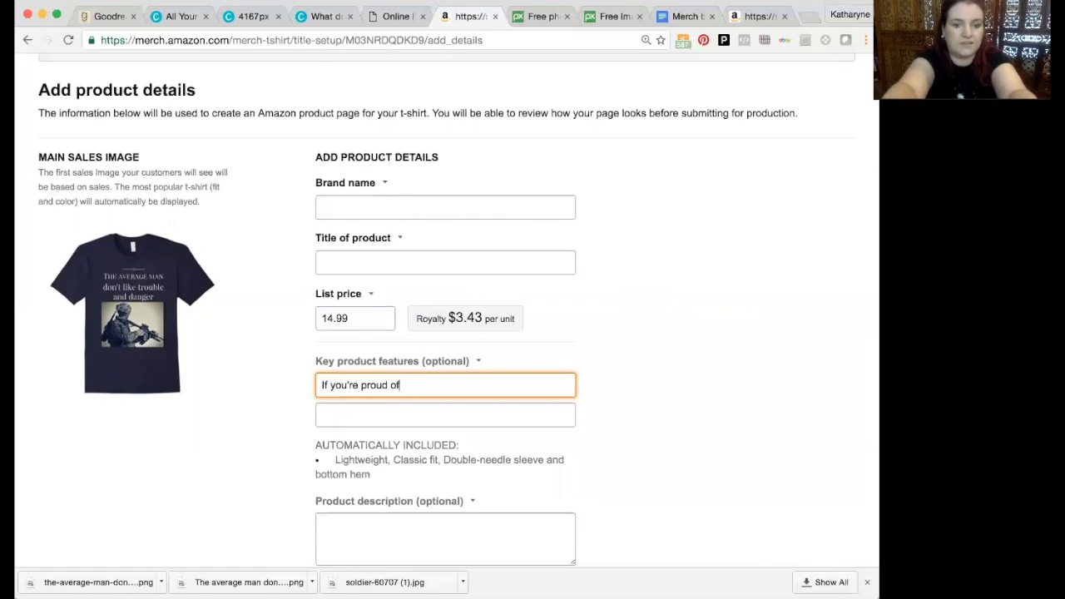
text( your gun rights an)
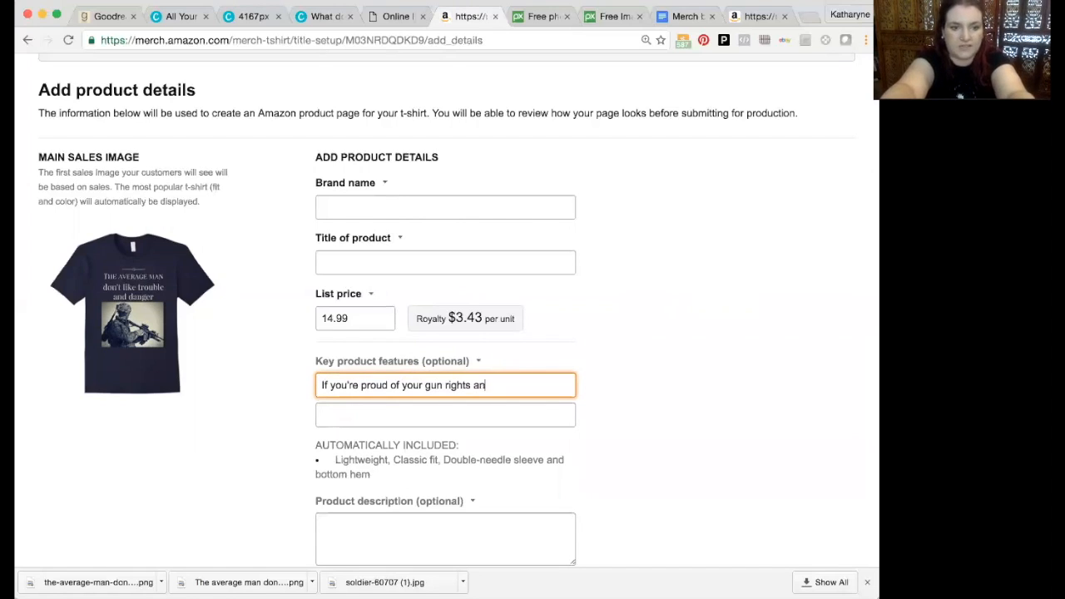
text(d not being the 'ave)
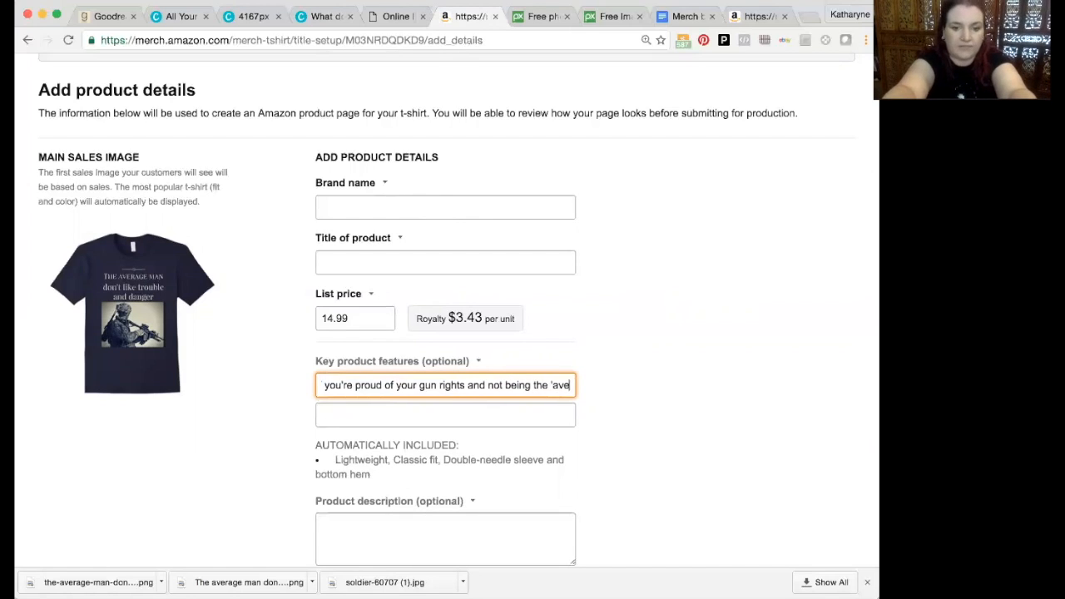
text(rage' american you might )
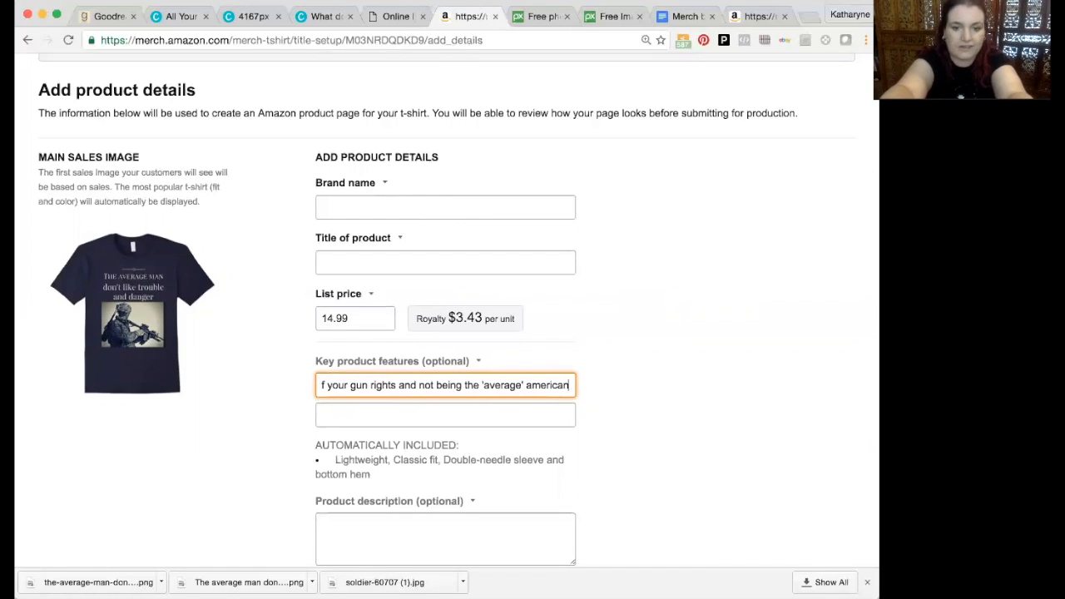
text(like this)
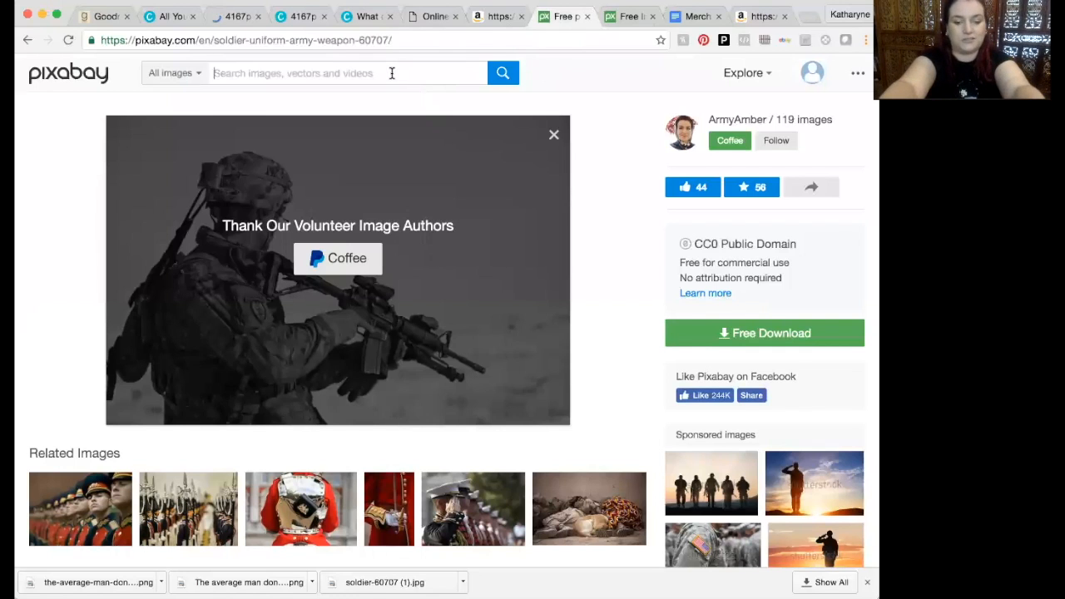
text(b)
key(BackSpace)
text(colorful)
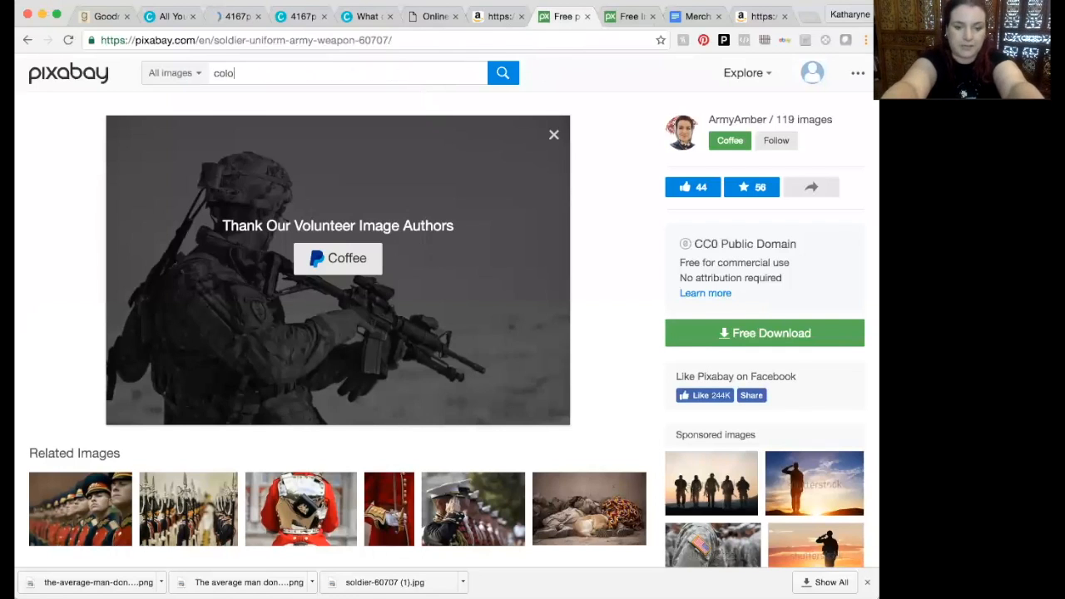
key(BackSpace)
key(BackSpace)
key(BackSpace)
key(BackSpace)
key(BackSpace)
key(BackSpace)
key(BackSpace)
key(BackSpace)
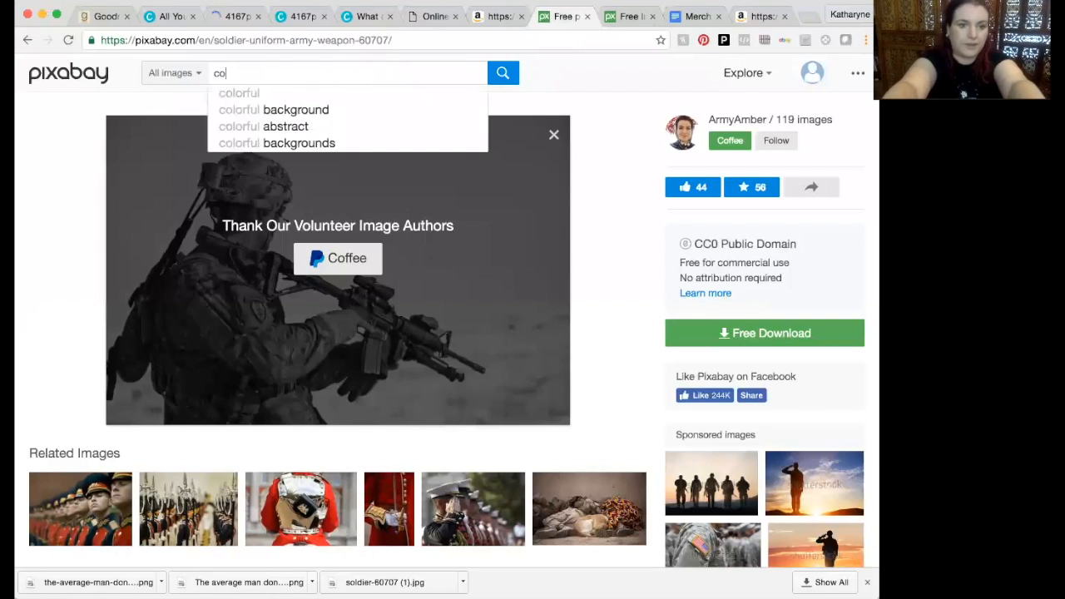
Search Pixabay for "butterfly" and limit the results to illustrations
text(butterfly)
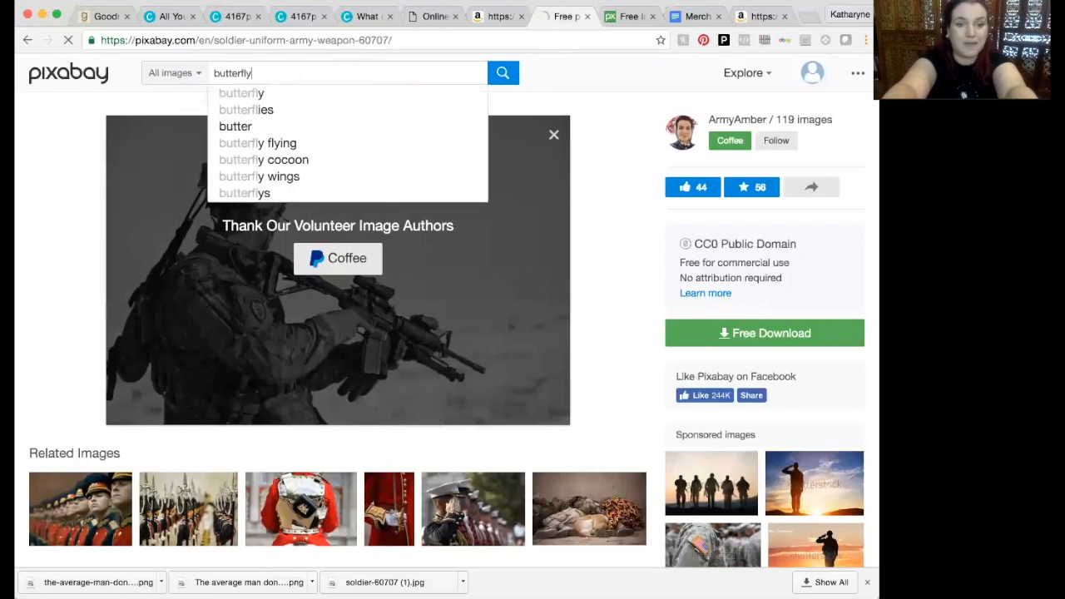
key(Return)
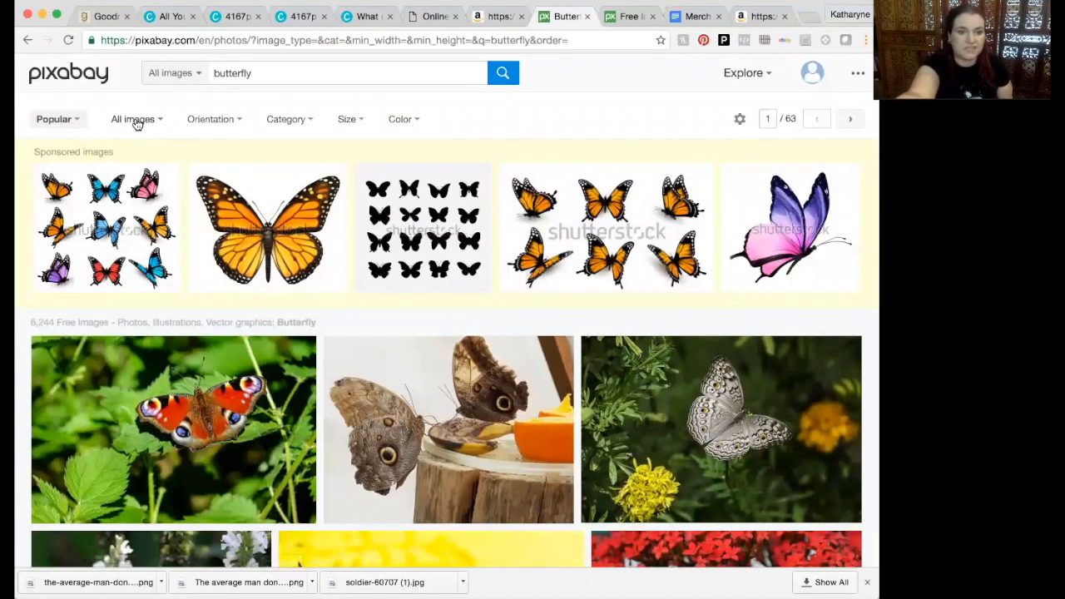
click(135, 119)
click(147, 119)
click(146, 121)
click(143, 209)
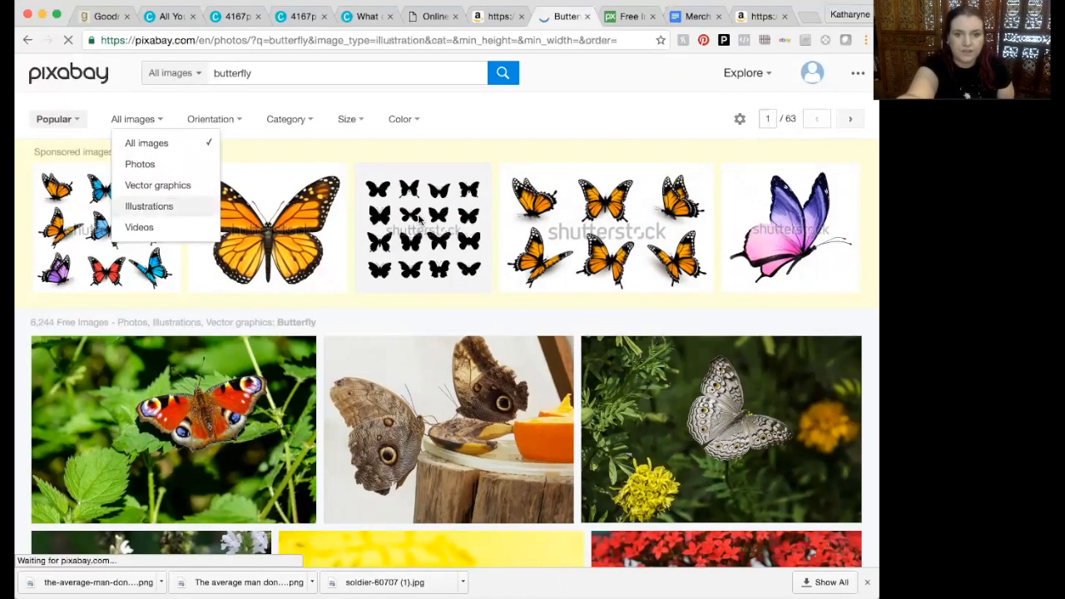
Look through the butterfly illustrations for artwork suitable for a t-shirt
scroll(385, 178, down, 3)
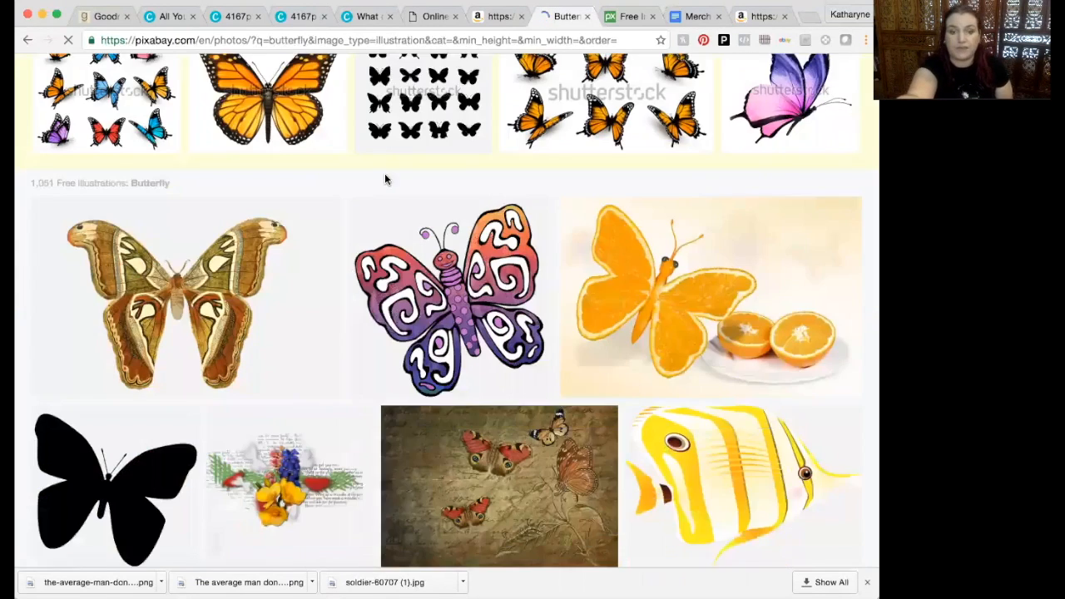
scroll(347, 177, down, 10)
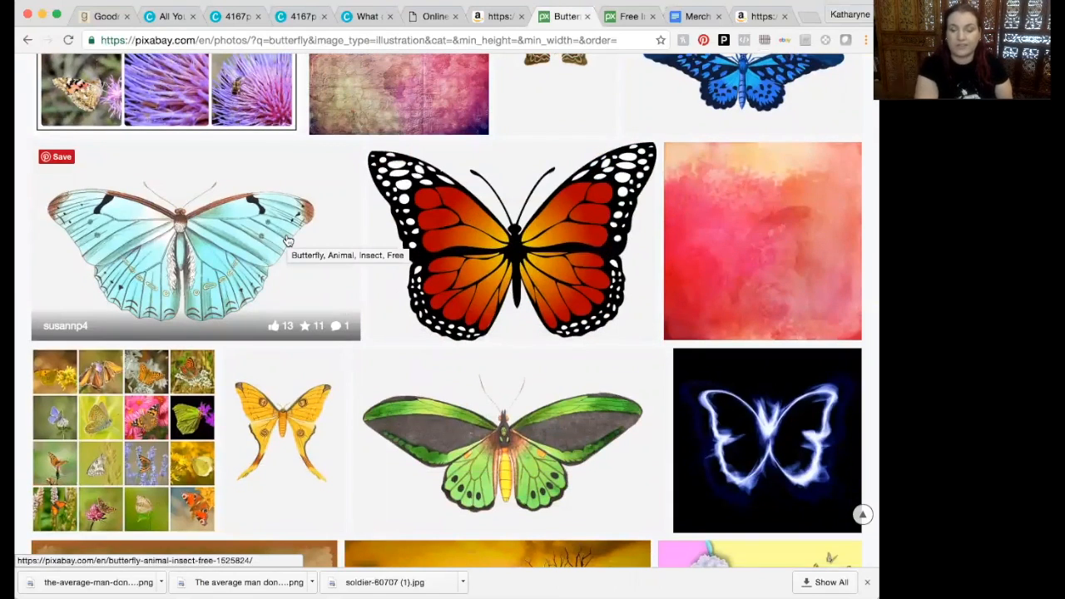
scroll(287, 240, down, 3)
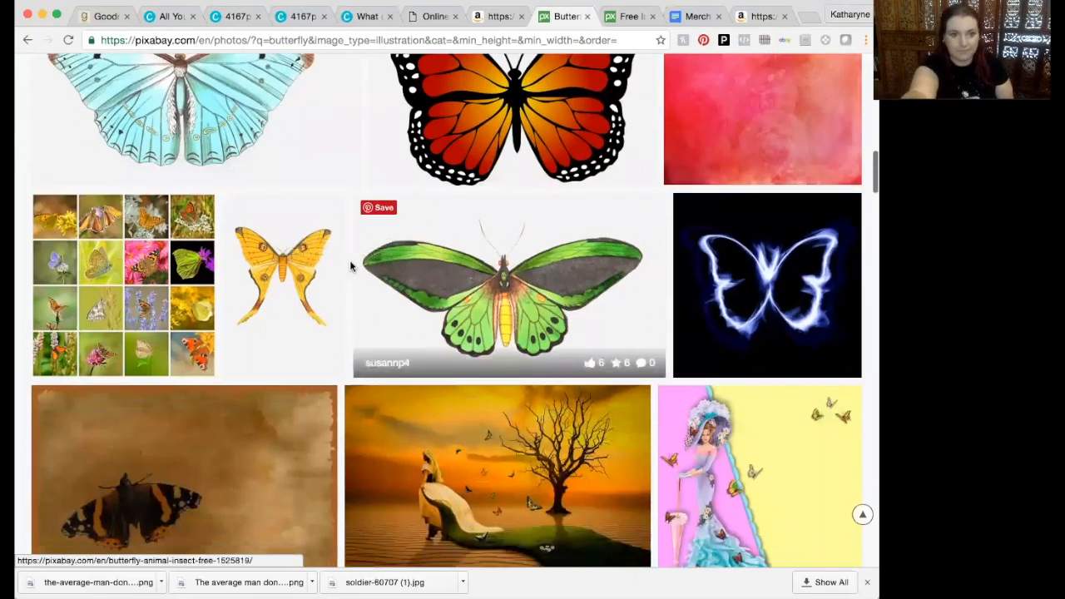
scroll(350, 266, down, 2)
scroll(351, 266, down, 8)
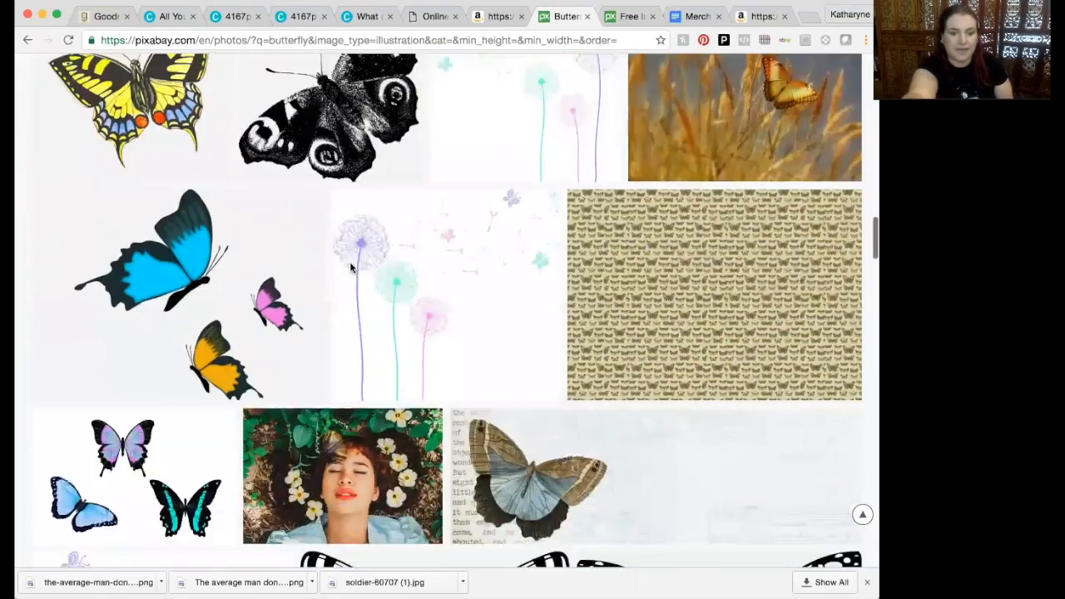
scroll(351, 266, down, 3)
scroll(350, 266, down, 7)
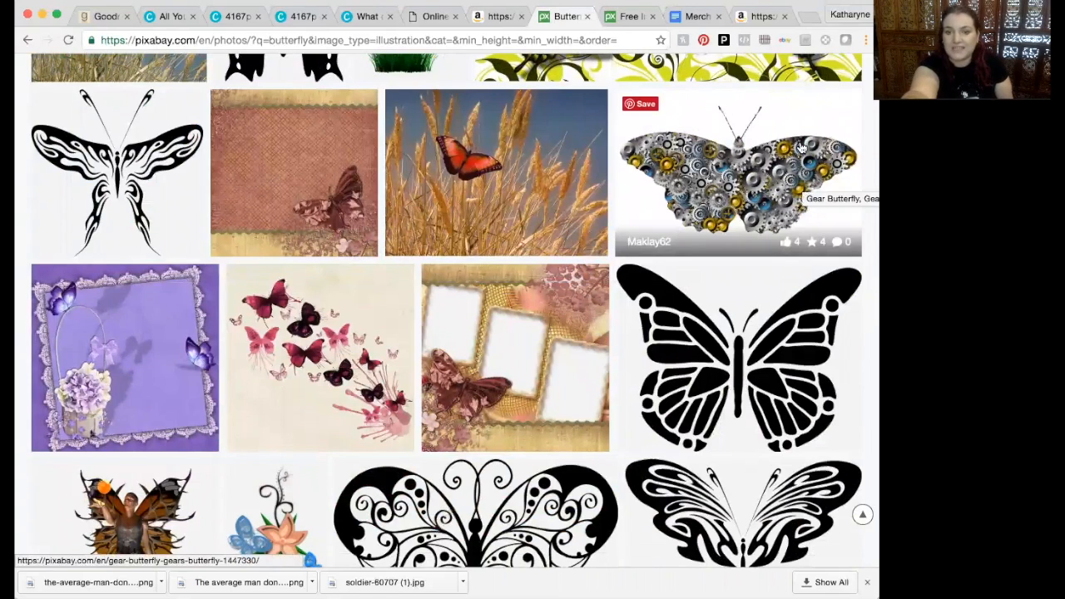
scroll(800, 148, down, 7)
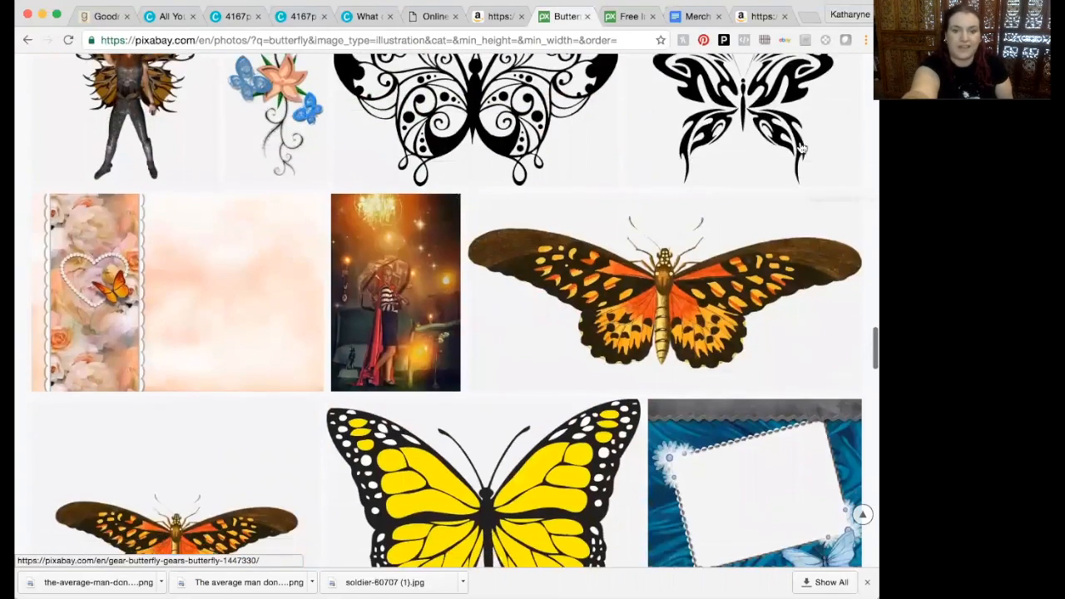
scroll(759, 150, up, 2)
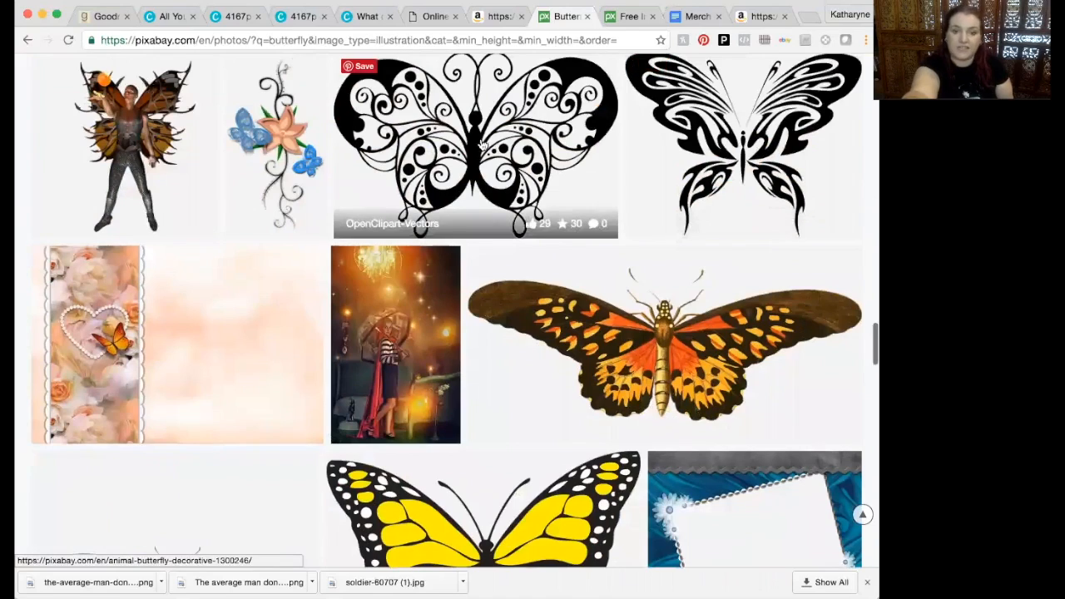
scroll(464, 109, down, 8)
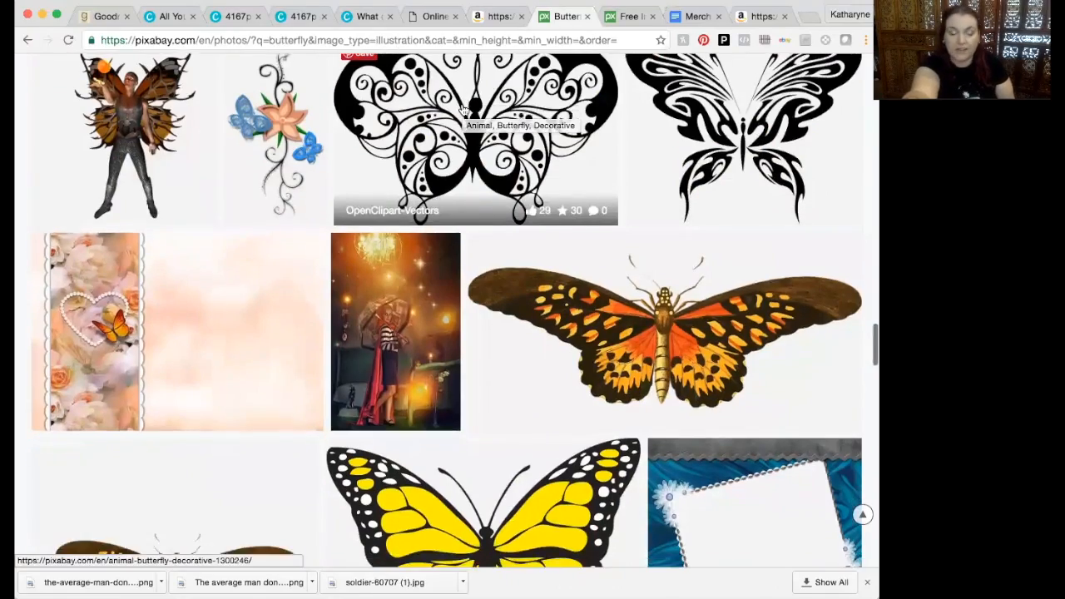
scroll(464, 109, down, 5)
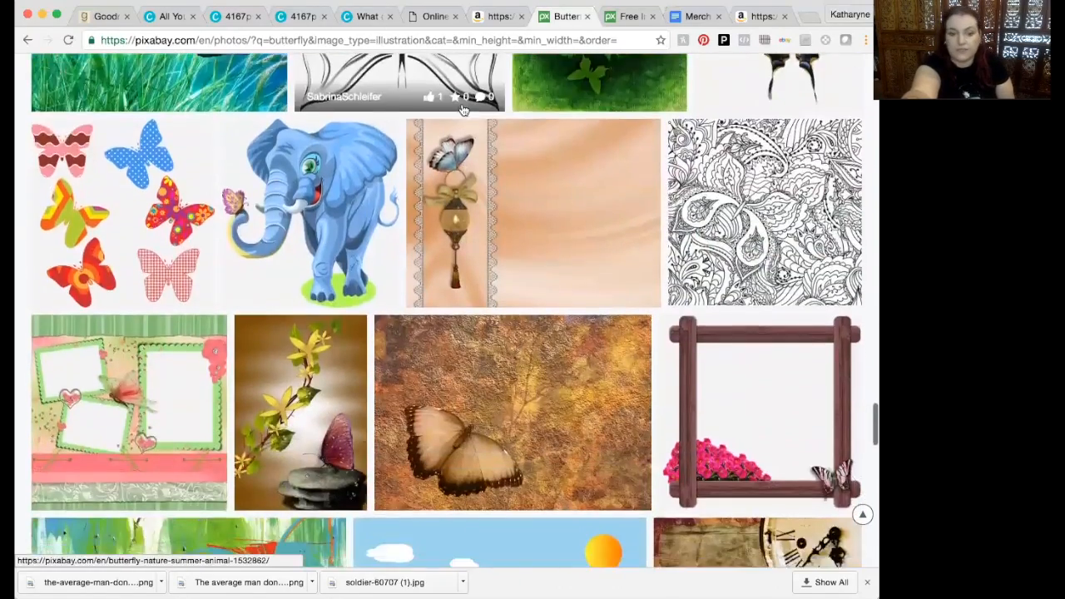
scroll(464, 109, down, 6)
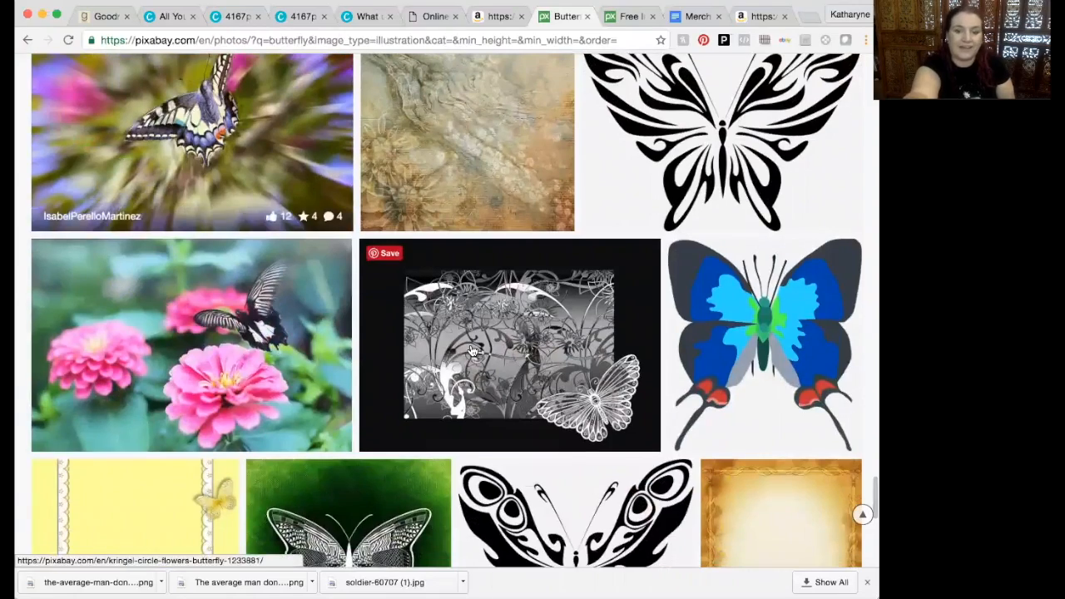
scroll(471, 352, down, 5)
scroll(472, 352, up, 20)
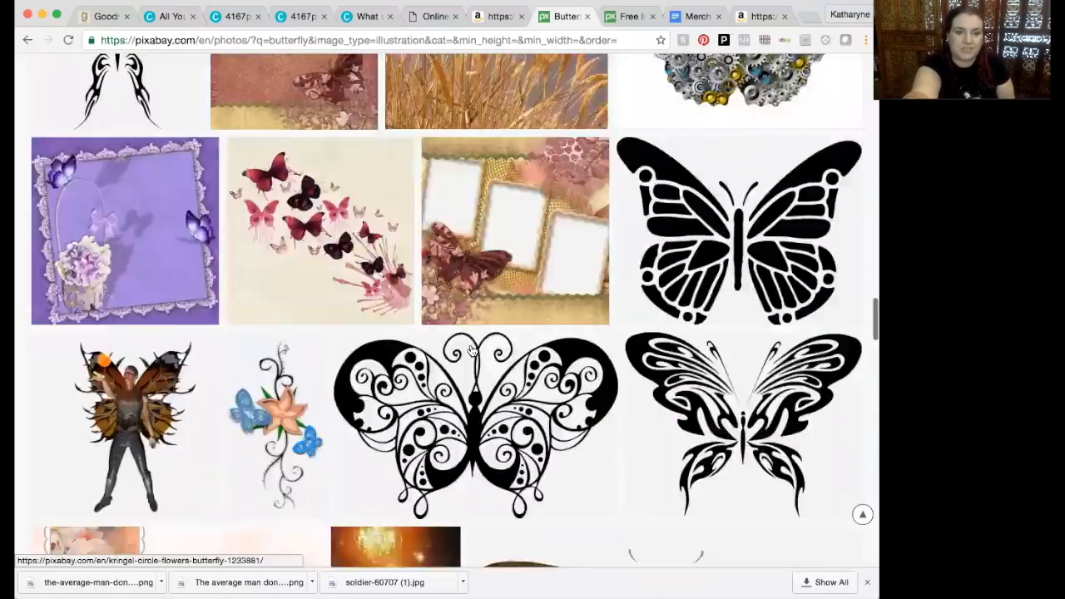
Search the Pixabay illustrations for "colorful bug" and open the bee with multicoloured wings
double_click(291, 74)
text(colorful bug)
key(Return)
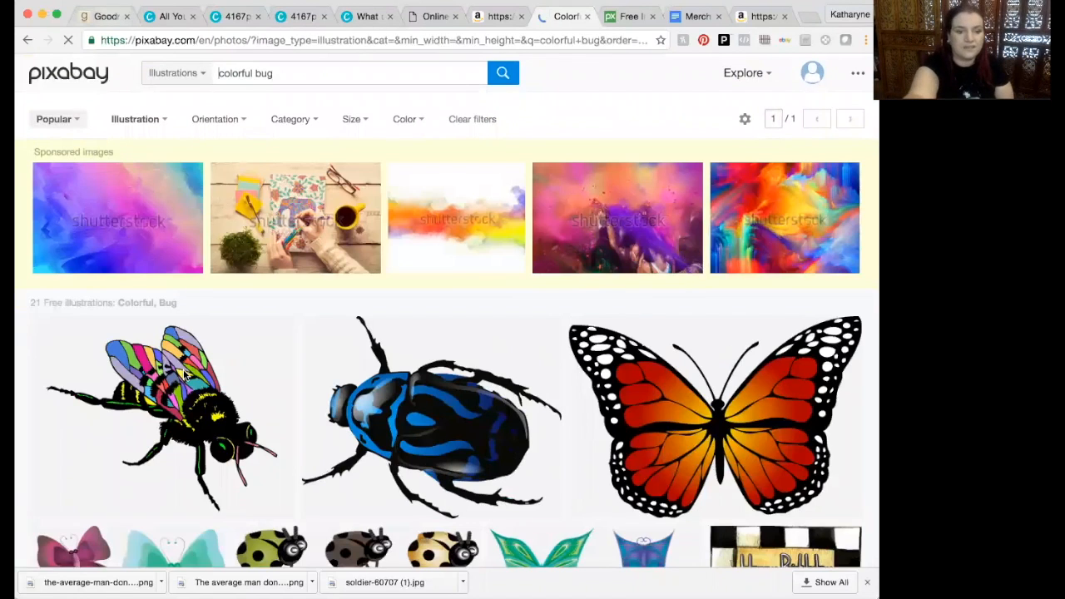
click(180, 398)
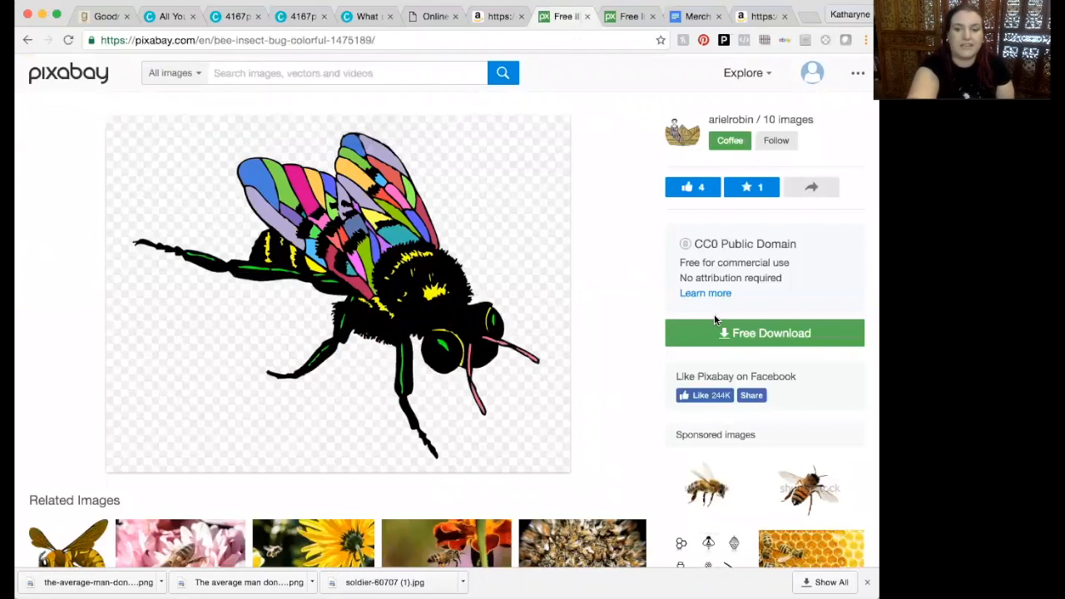
Download the bee illustration at its original size of 2500×1920 and dismiss the Support Pixabay overlay
click(722, 332)
click(686, 421)
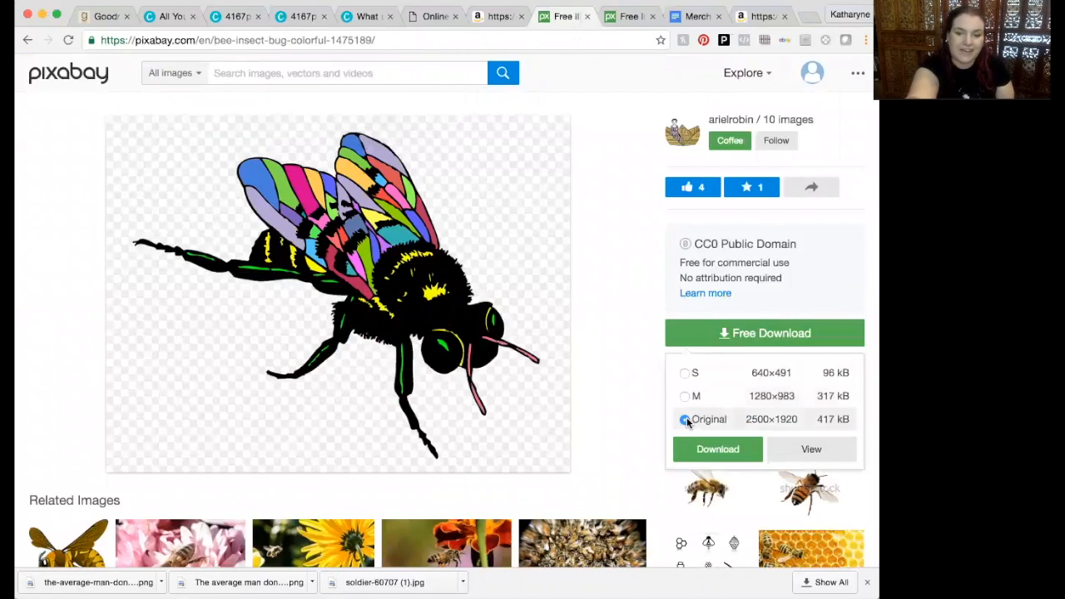
click(703, 447)
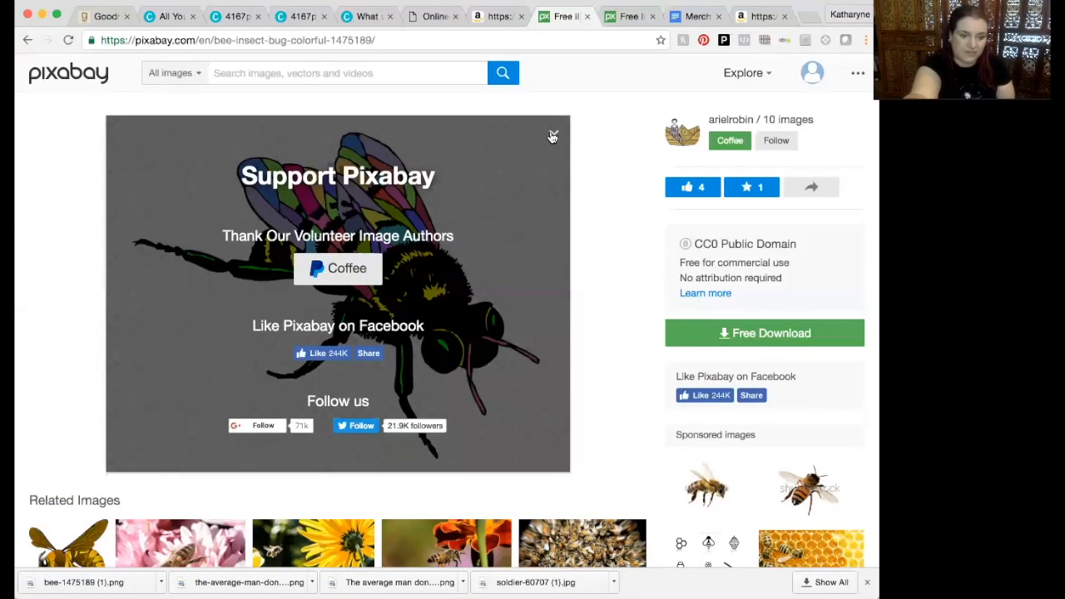
click(552, 137)
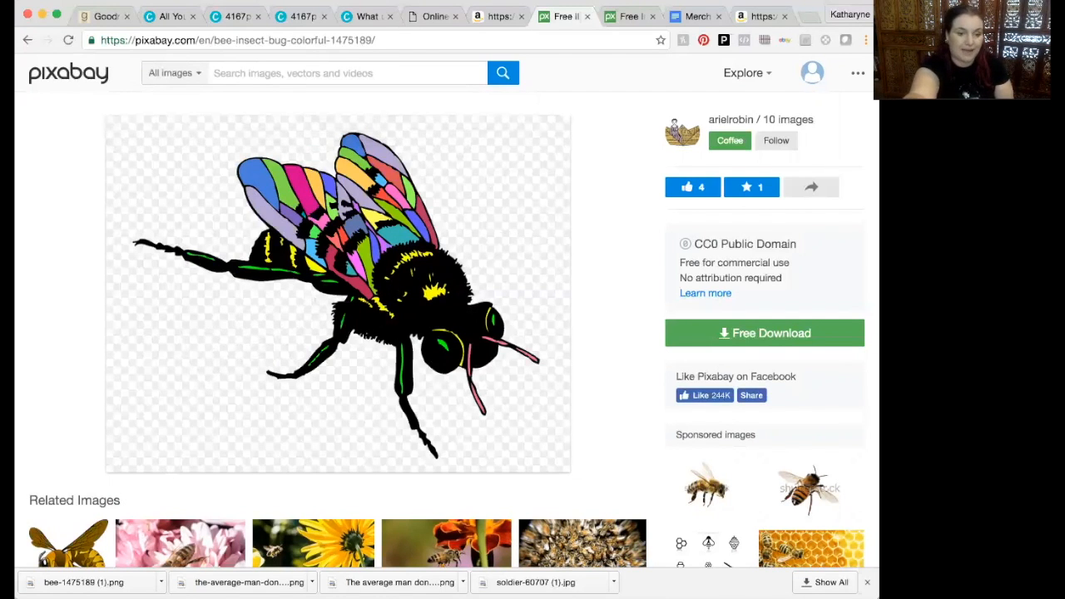
scroll(453, 315, down, 3)
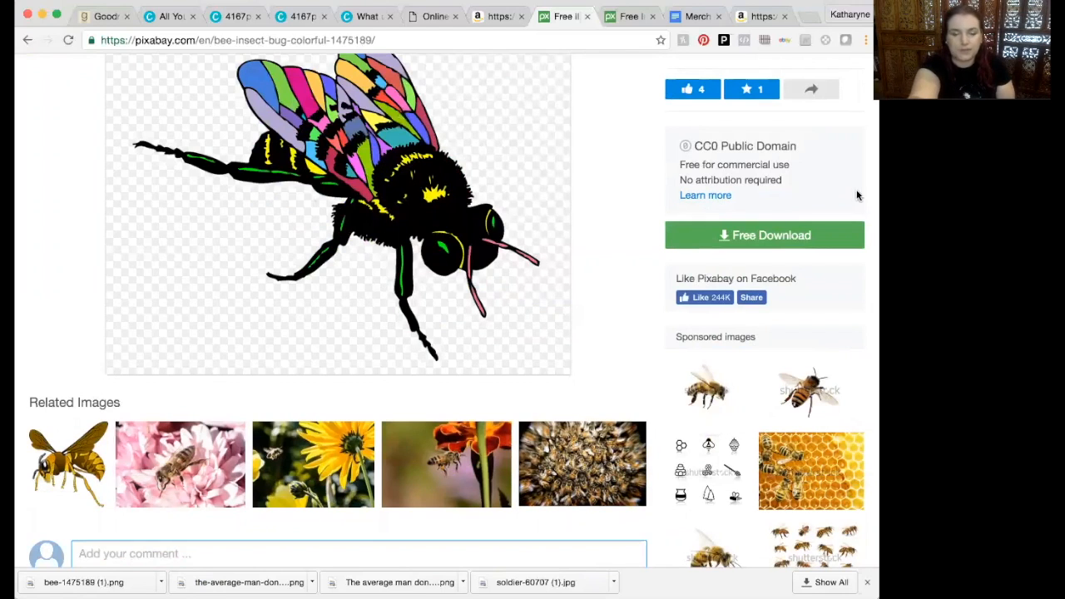
Switch to the blank 4167px x 5000px design in Canva and upload bee-1475189 (1).png from the Desktop
click(164, 18)
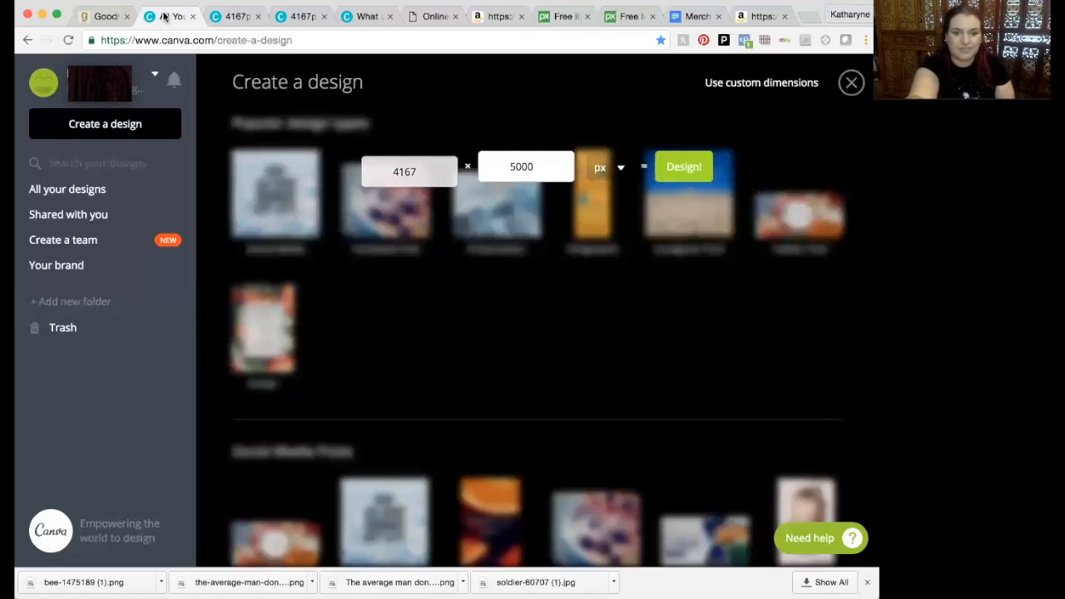
click(226, 17)
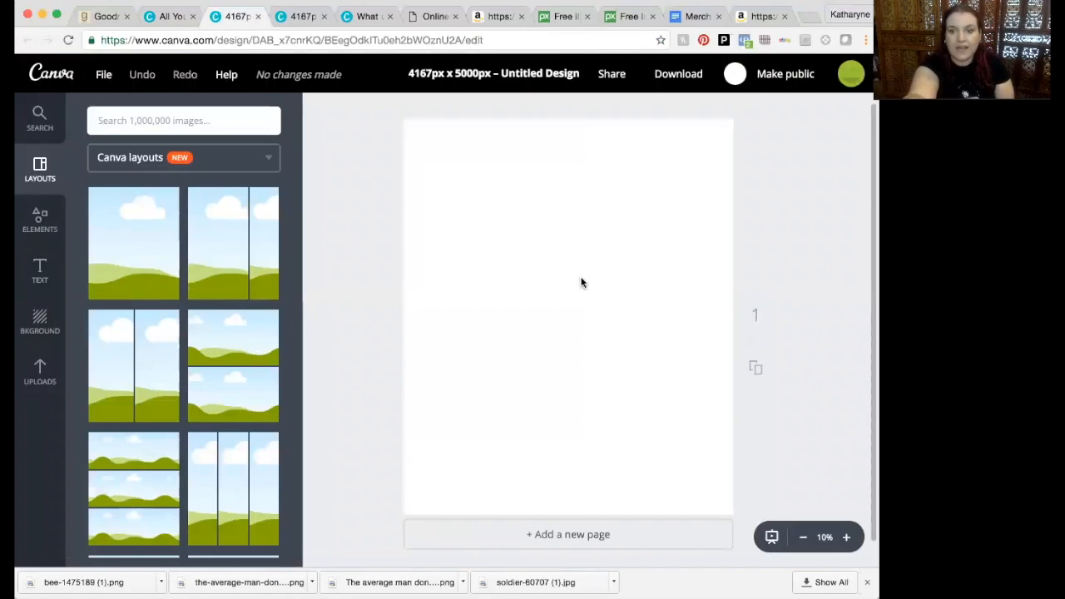
drag(536, 583, 563, 298)
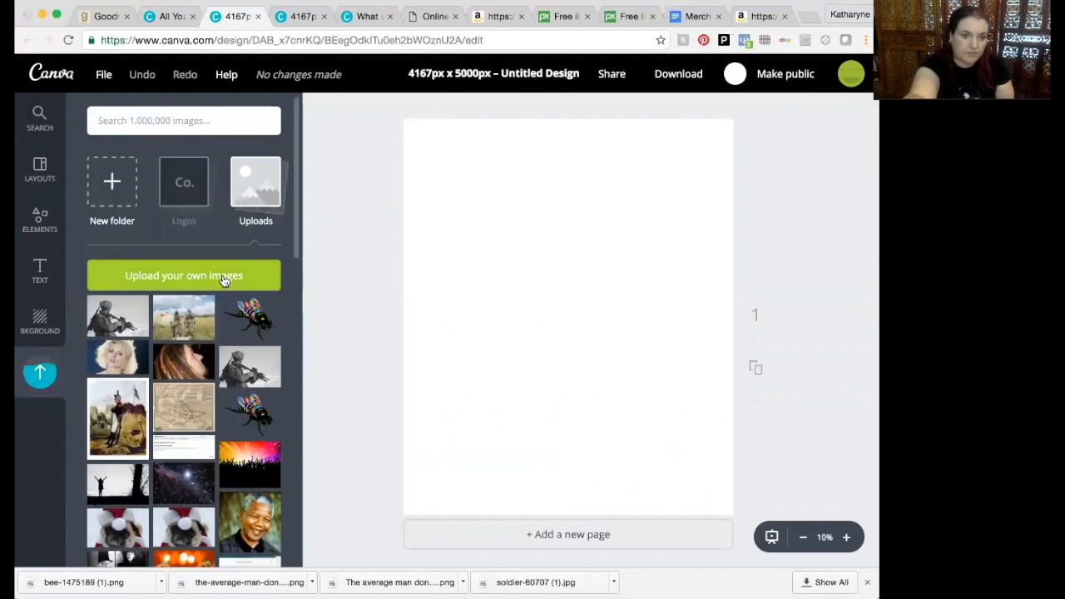
click(223, 281)
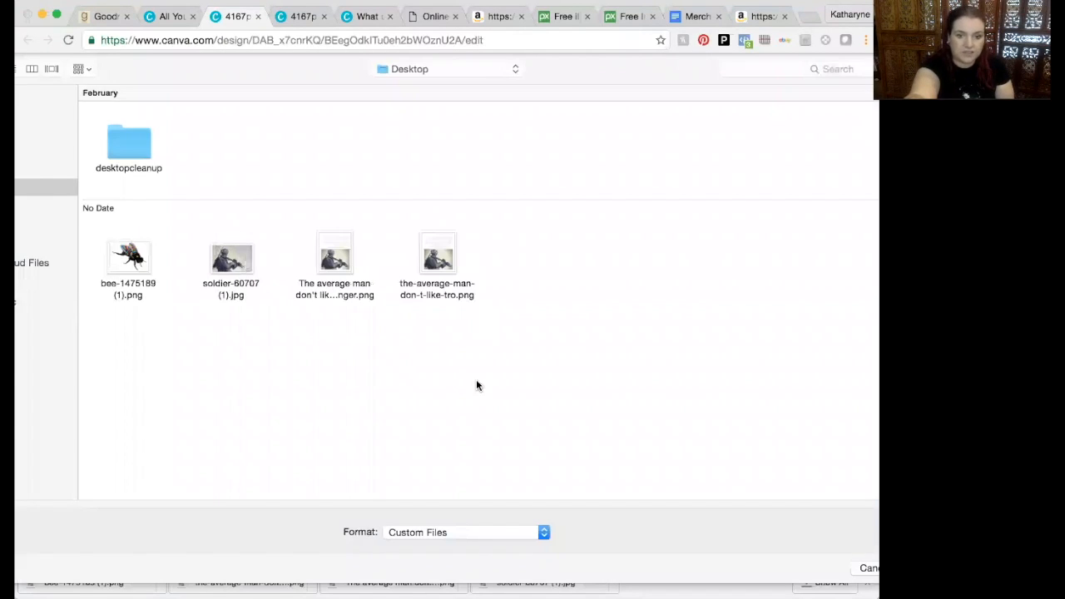
double_click(129, 257)
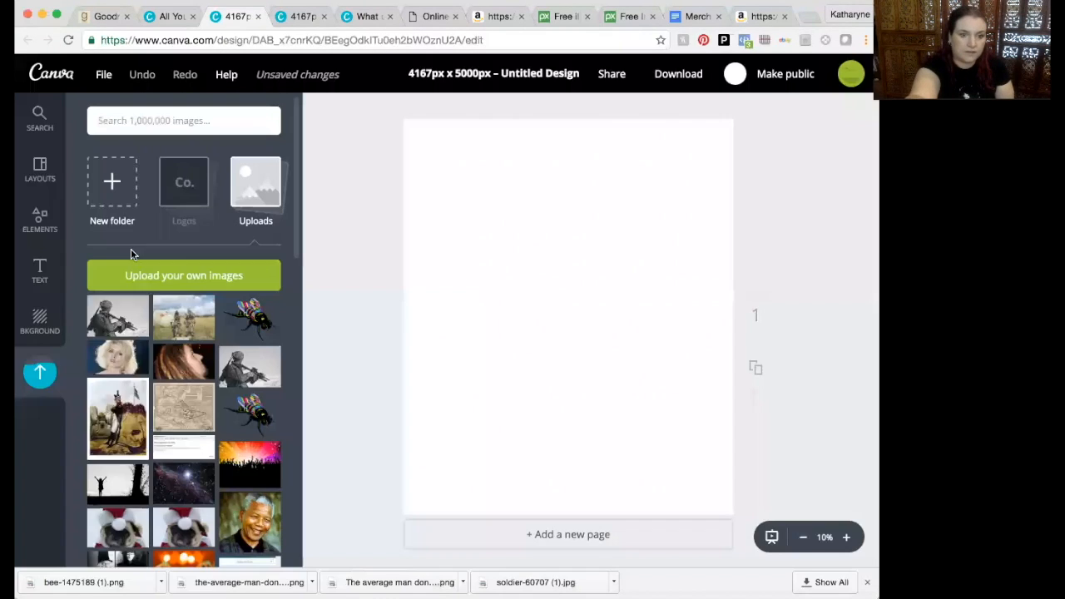
Place the uploaded bee on the lower half of the page and add the Smith & Sons text template above it
drag(121, 321, 581, 372)
click(51, 268)
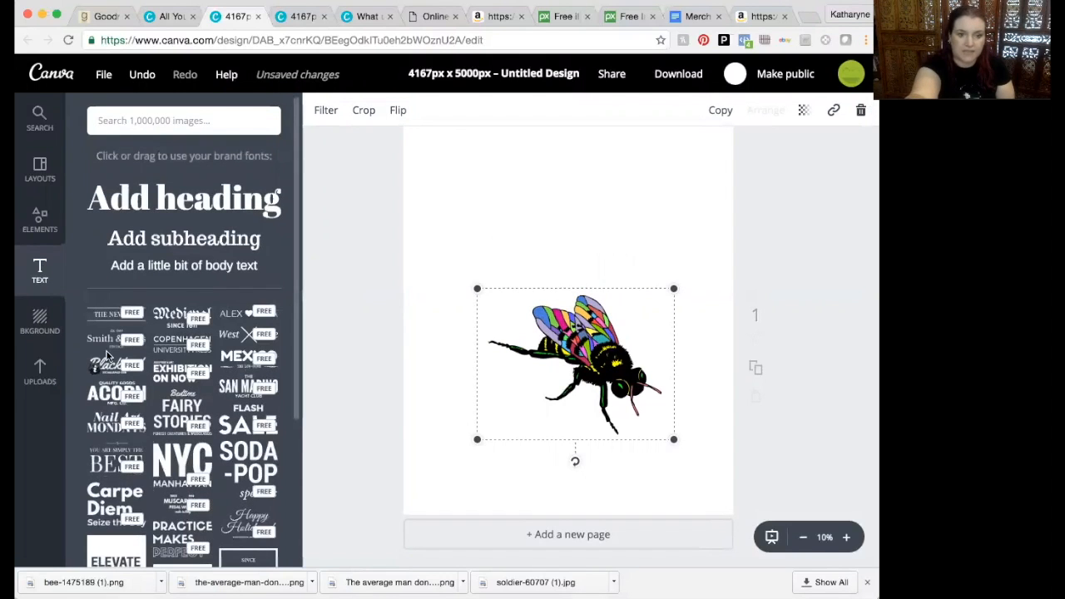
click(98, 342)
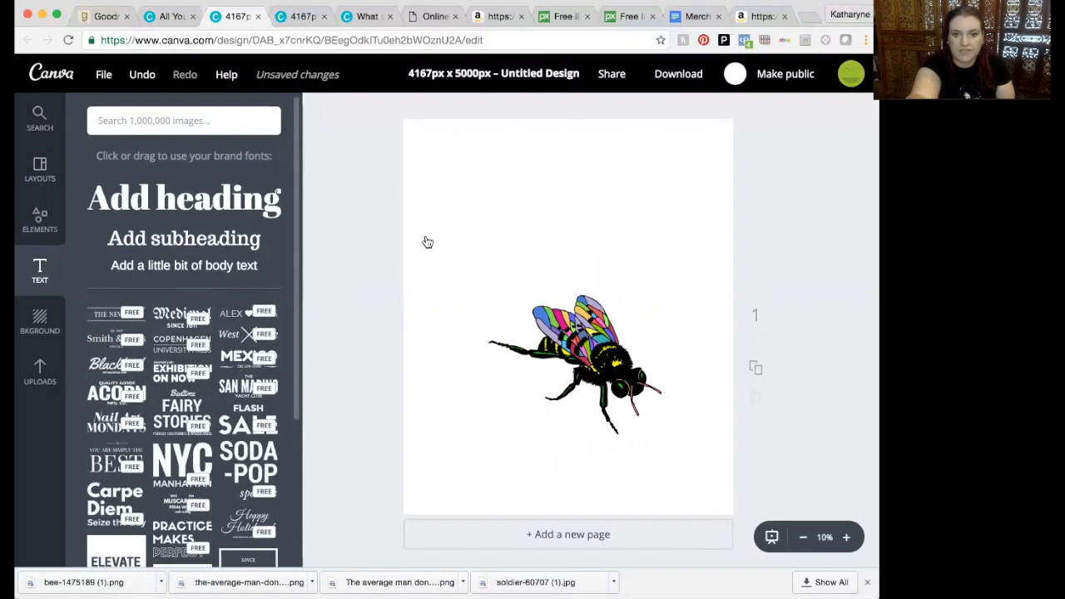
drag(543, 269, 547, 150)
Replace the template's Smith & Sons heading with "Insects" and its VINTAGE line with "REALLY BUG ME"
click(565, 204)
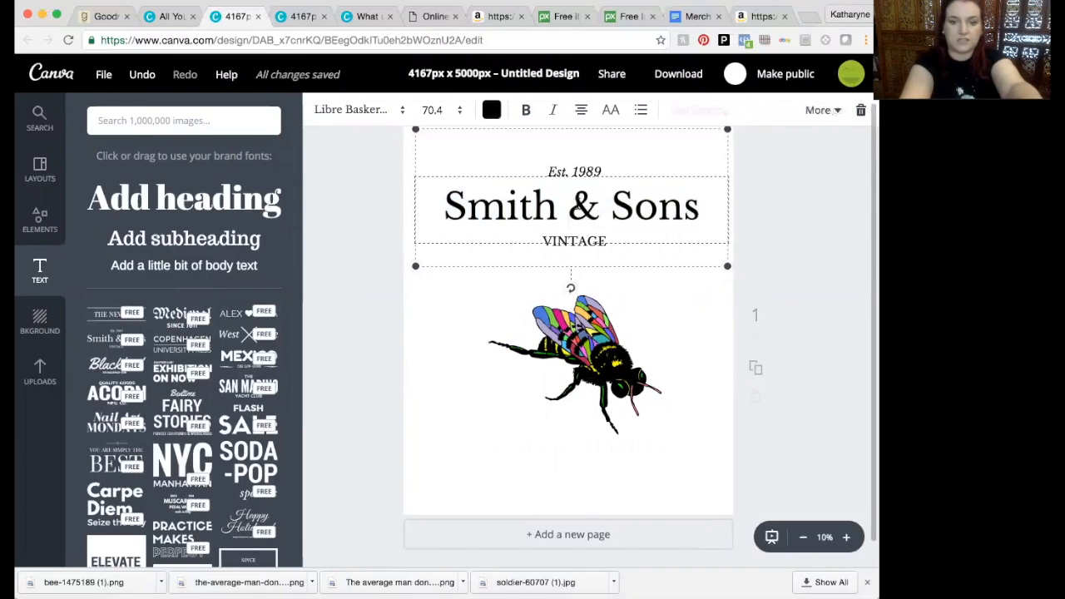
drag(704, 207, 441, 221)
text(Insects)
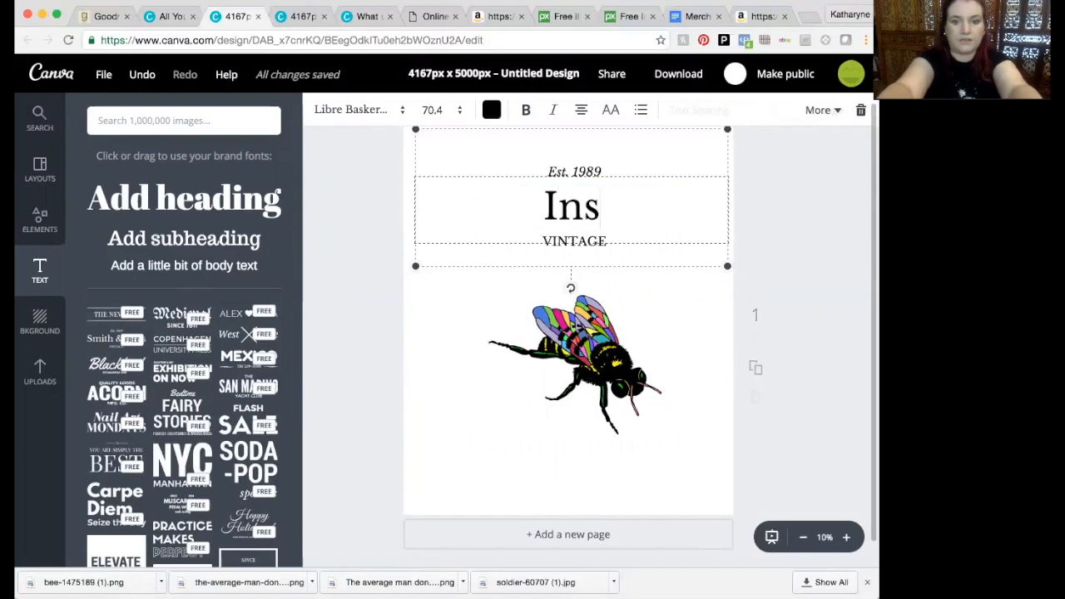
click(597, 246)
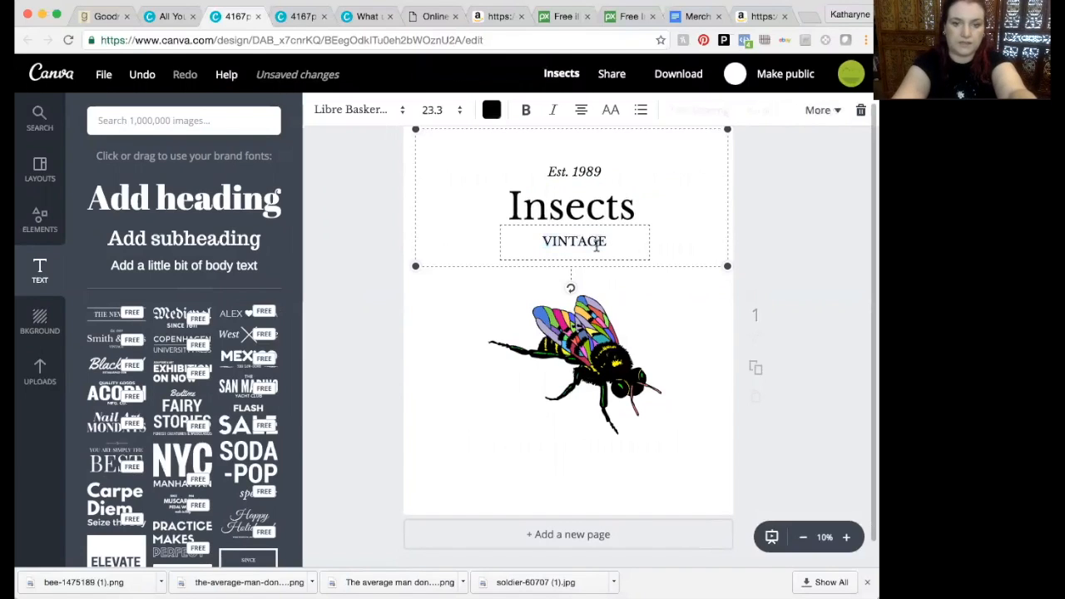
drag(613, 242, 521, 242)
text(R)
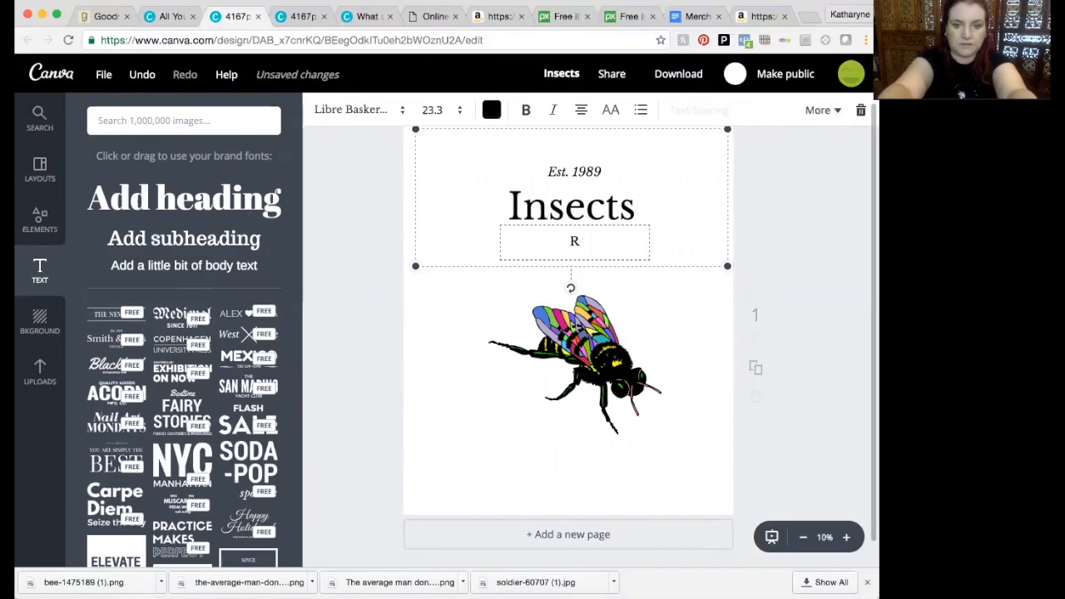
text(EALLY BUG ME)
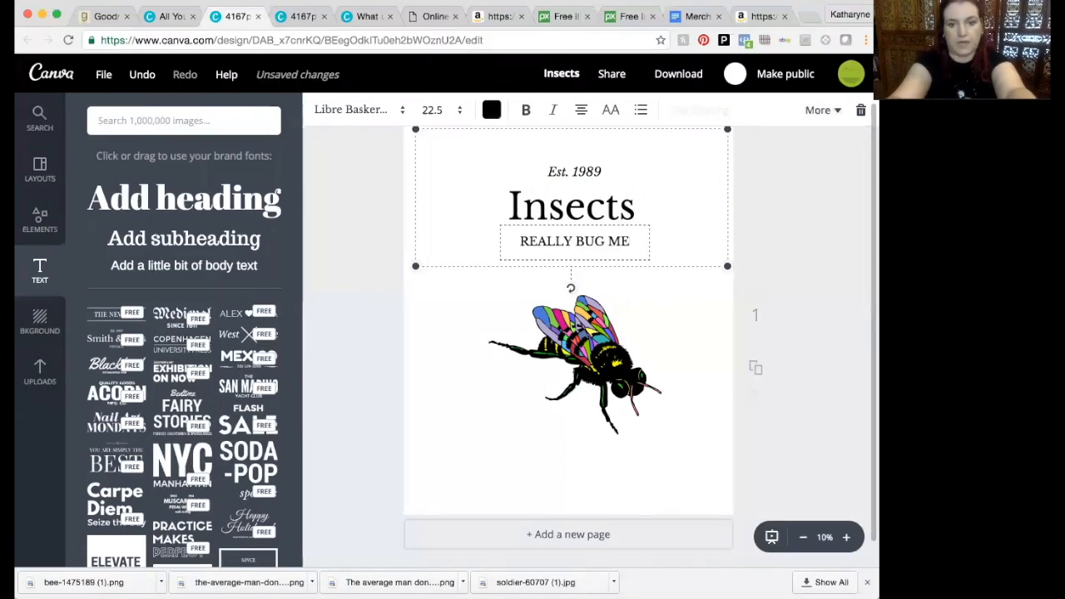
Delete the "Est. 1989" text above the Insects heading
double_click(566, 176)
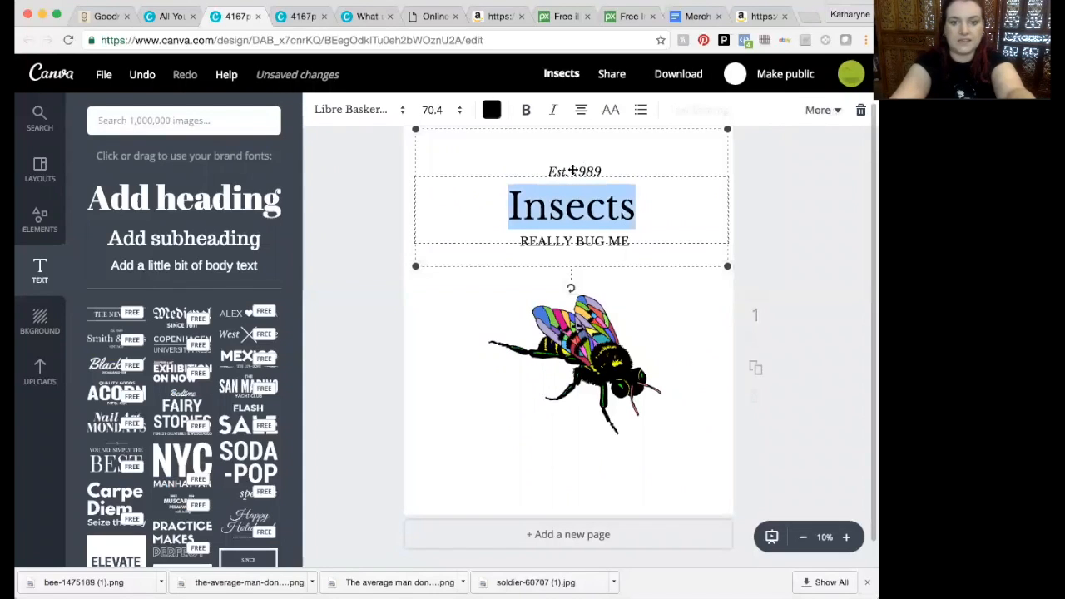
triple_click(572, 171)
key(BackSpace)
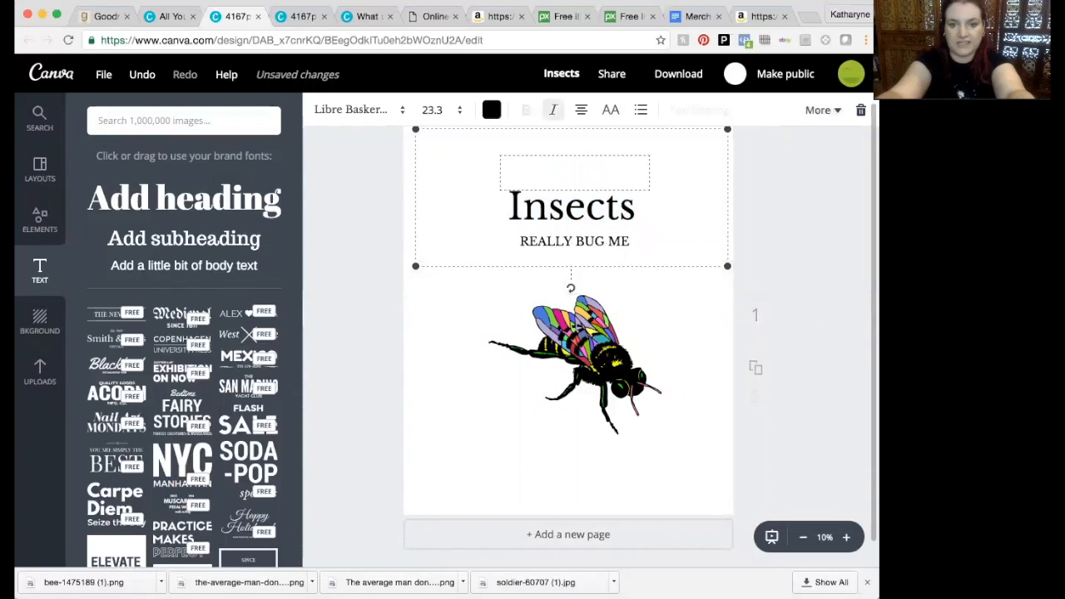
click(722, 306)
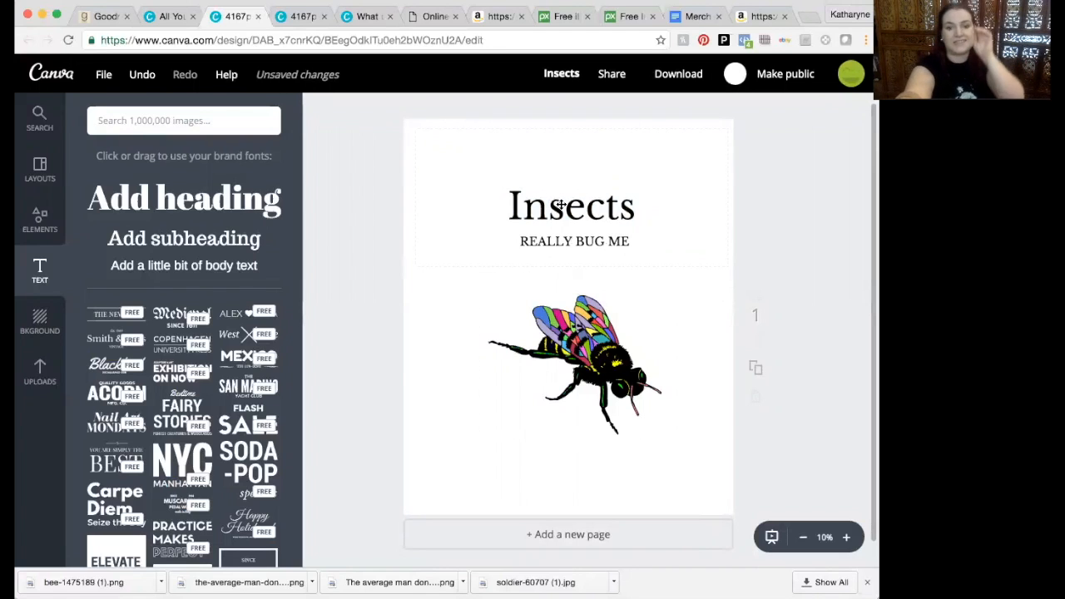
Move the text group higher on the page and position the bee centred just beneath it
drag(577, 339, 547, 331)
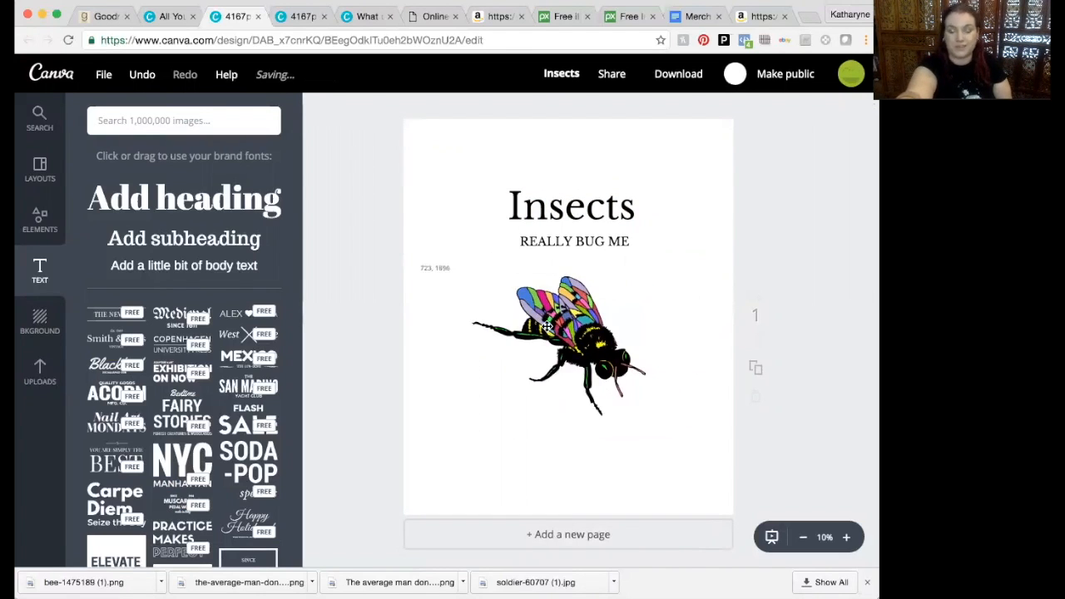
mouse_move(556, 198)
mouse_down()
mouse_move(542, 198)
mouse_move(557, 196)
mouse_up()
drag(552, 299, 555, 271)
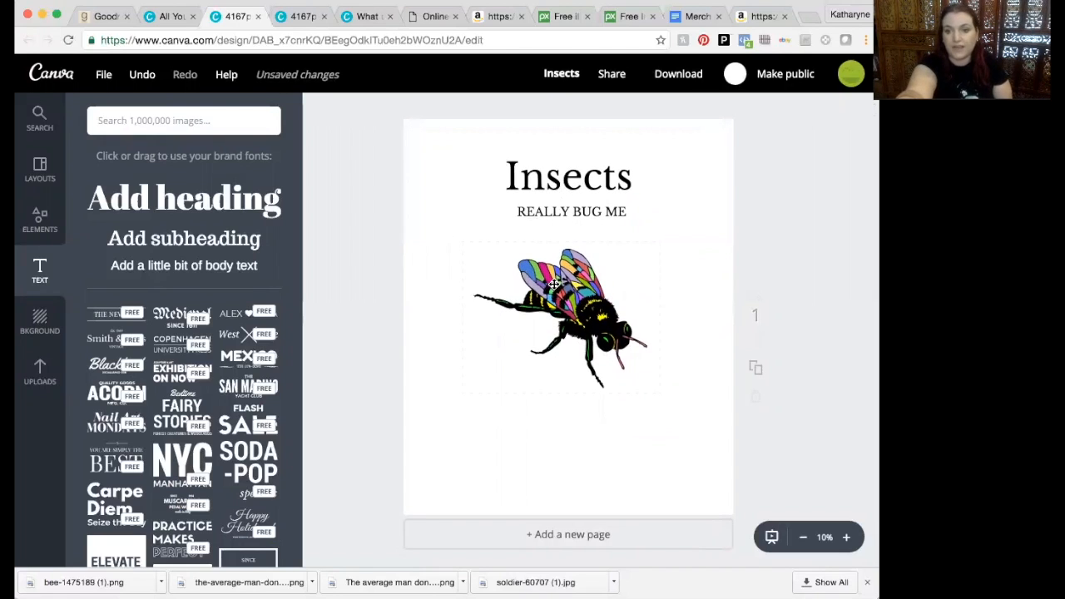
Enlarge the bee until it nearly spans the page width and shift it slightly down
click(637, 380)
drag(659, 392, 697, 481)
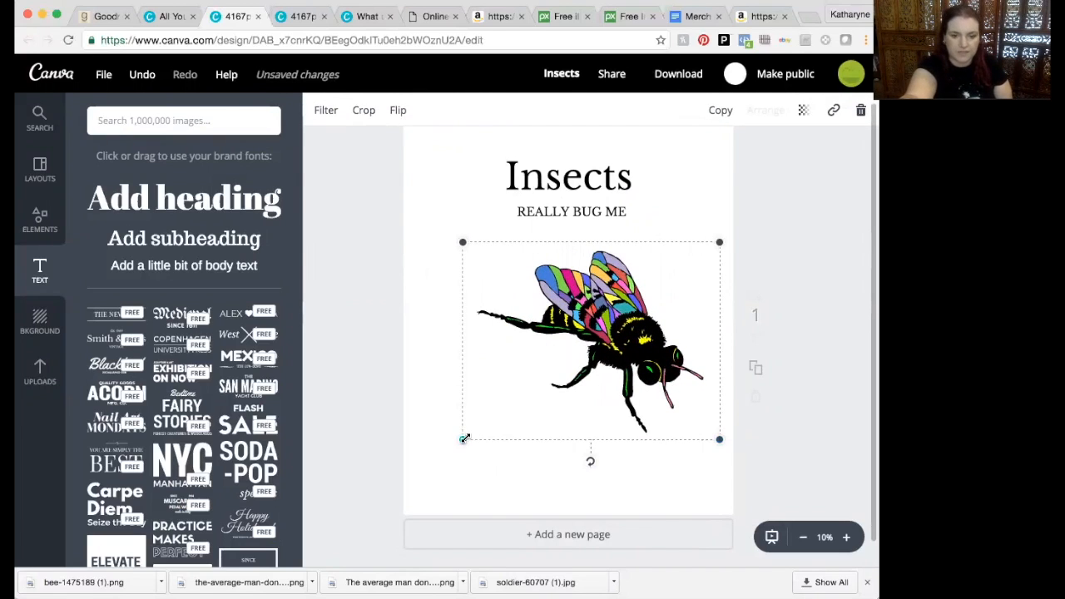
drag(463, 438, 421, 472)
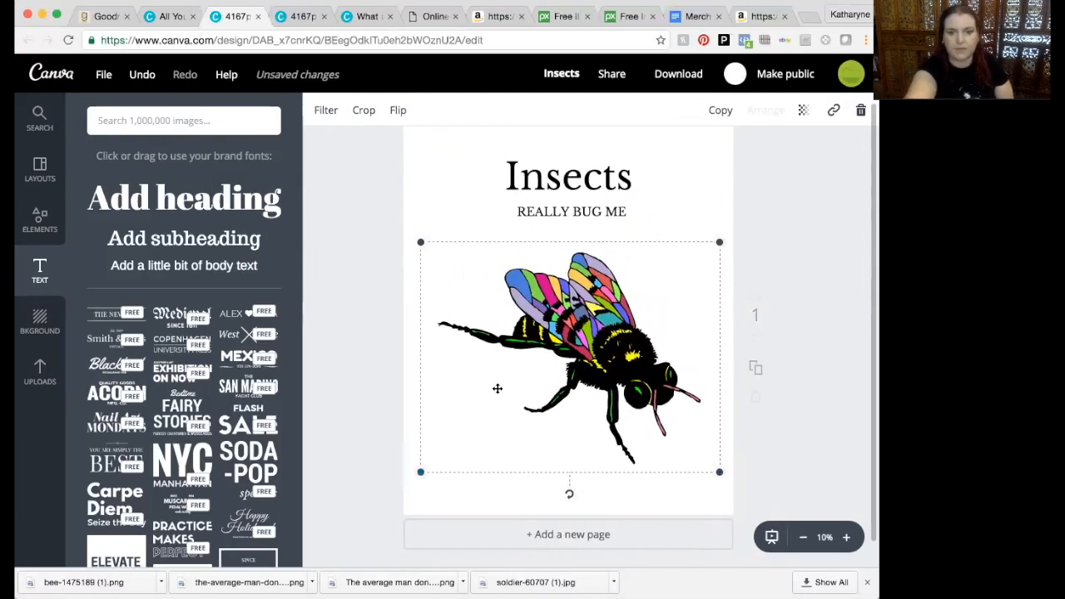
drag(497, 411, 497, 429)
Move the text group slightly down and scale it up to a heading size of about 83.4, centred above the bee
drag(564, 208, 566, 217)
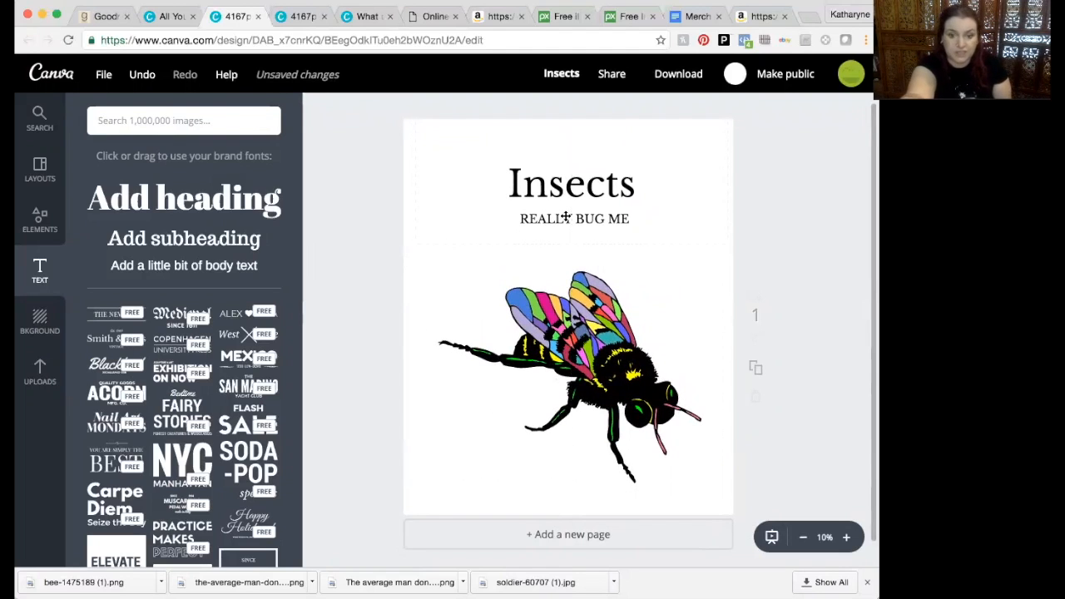
double_click(532, 178)
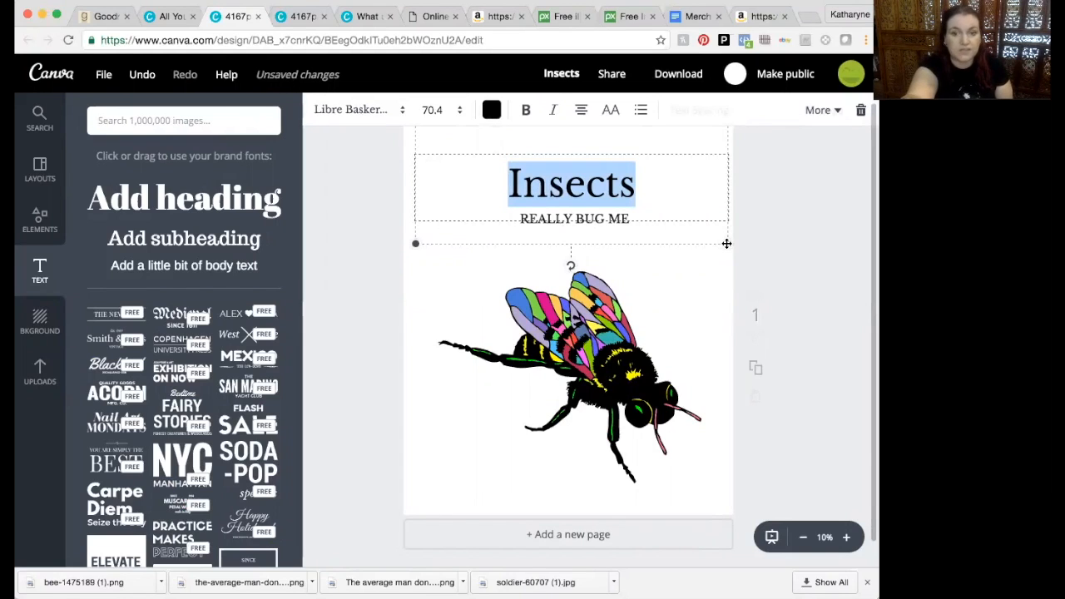
drag(728, 244, 758, 257)
drag(417, 259, 389, 270)
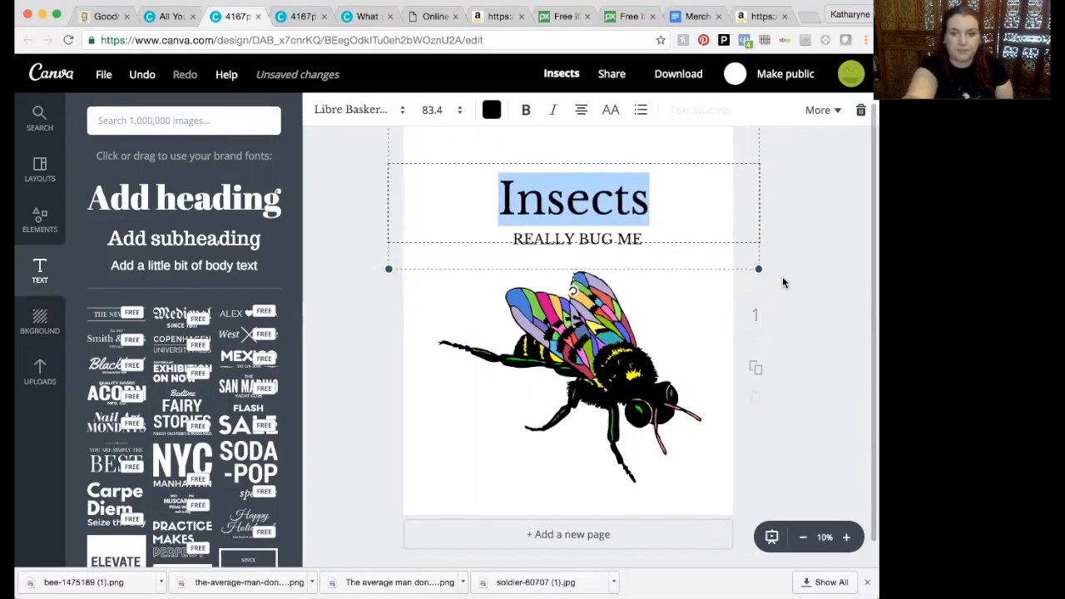
click(818, 292)
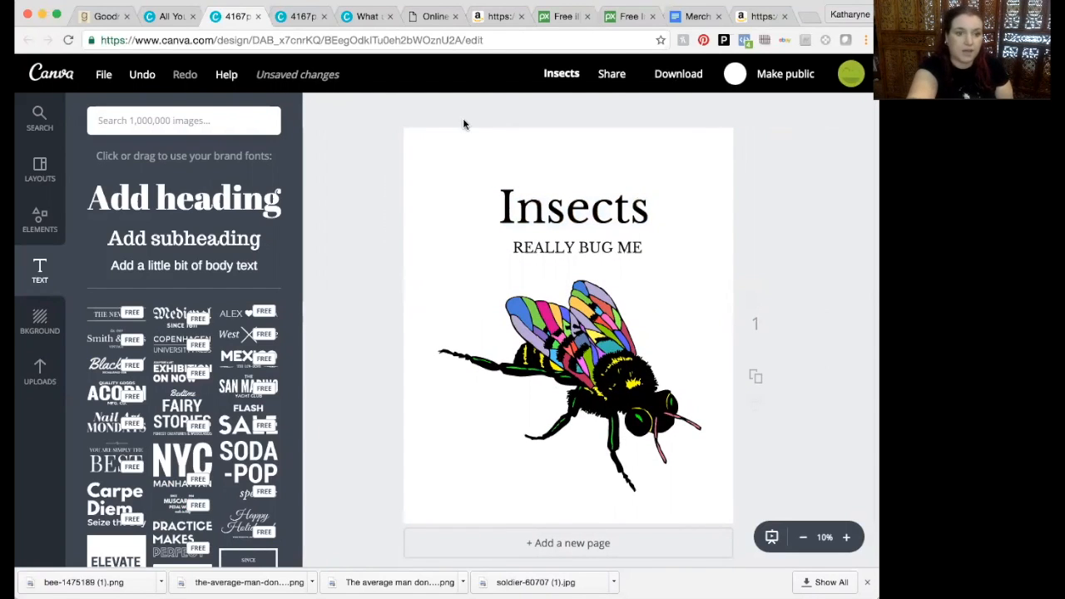
click(416, 148)
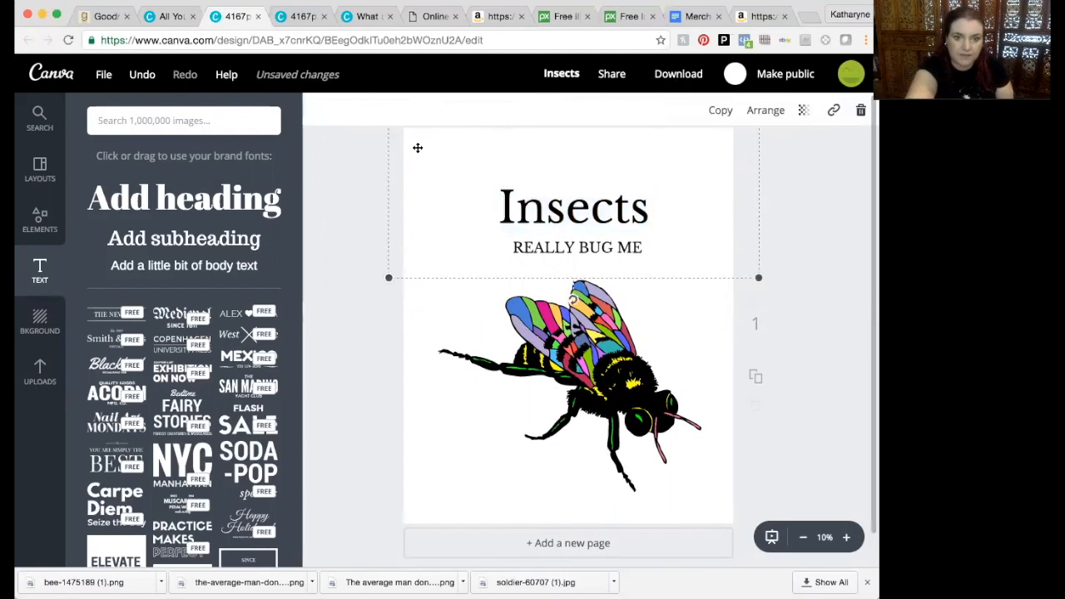
click(420, 387)
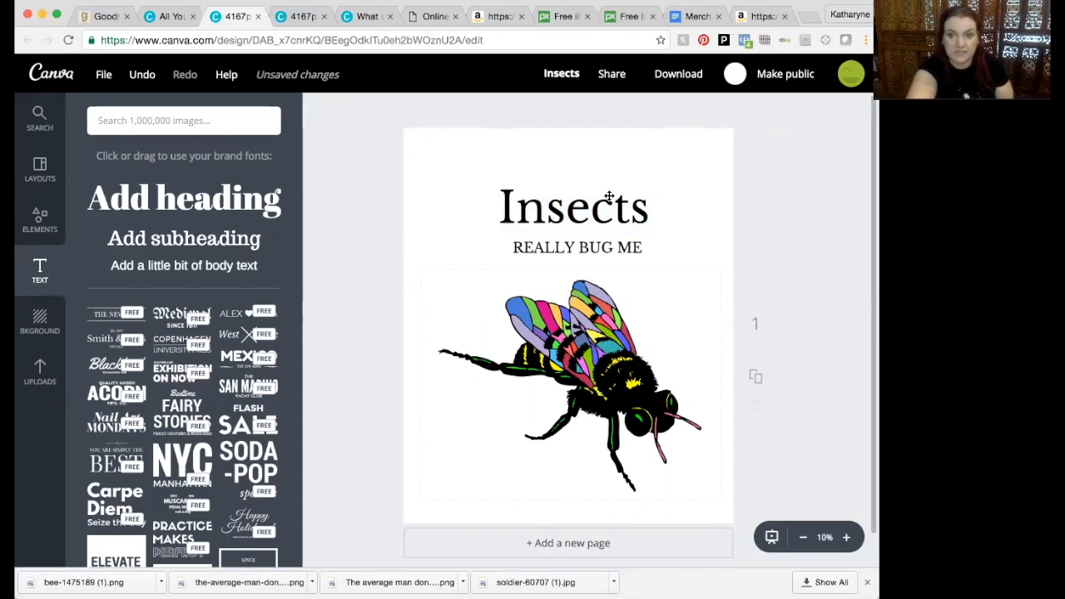
Download the design as a high quality PNG with a transparent background and dismiss the sharing message
click(678, 75)
click(679, 288)
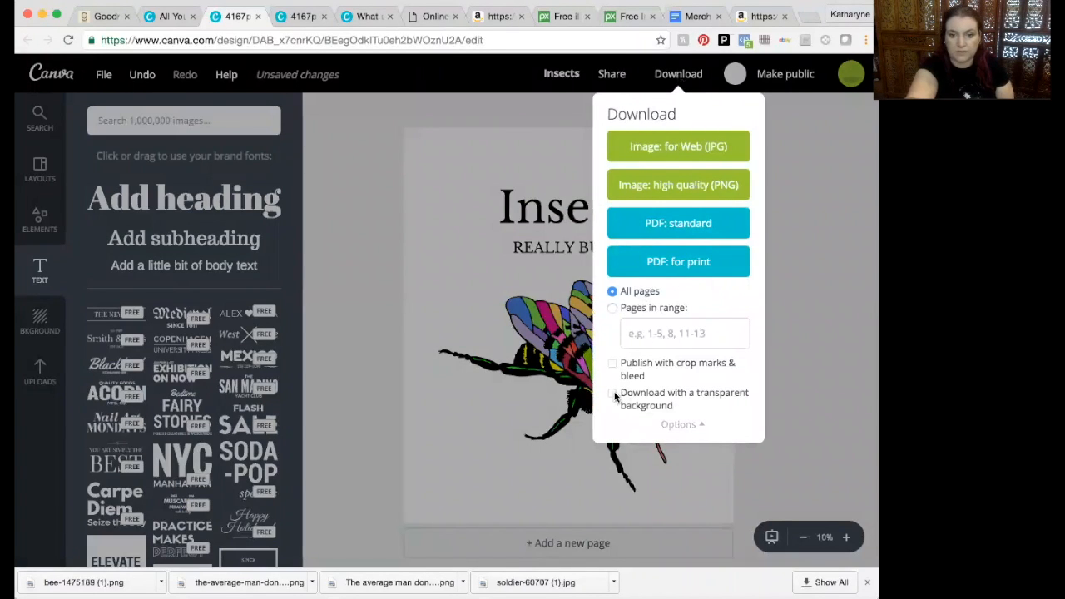
click(660, 185)
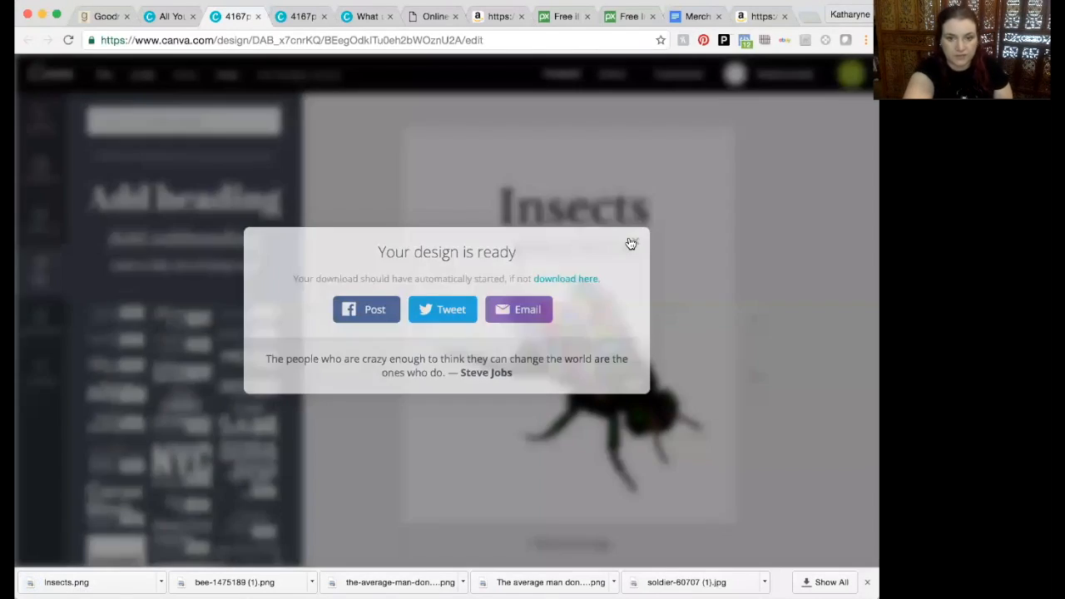
click(632, 243)
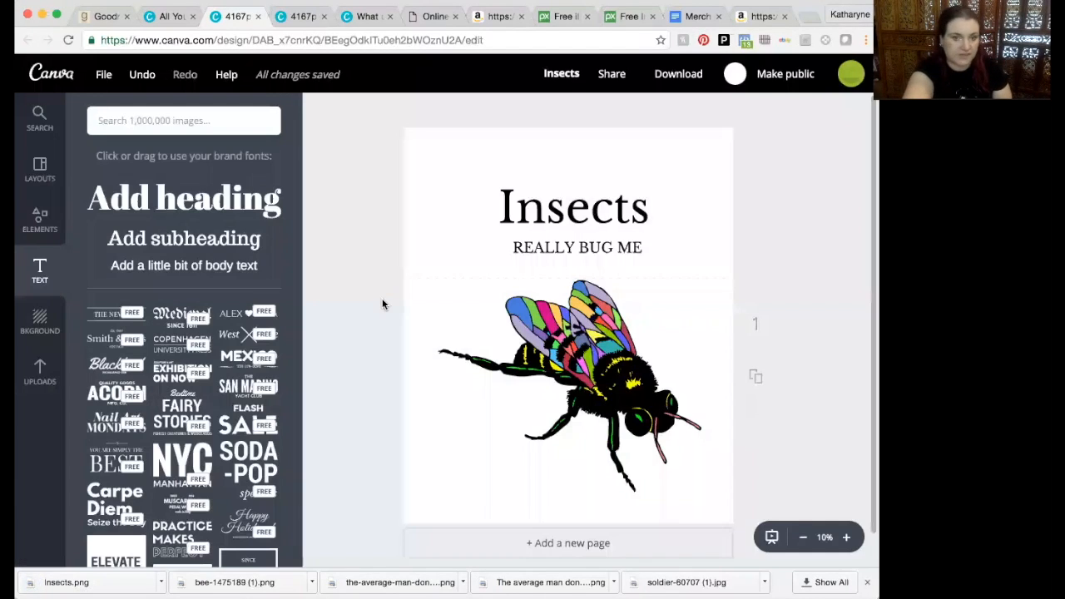
Switch to ResizeImage.net and upload Insects.png from the Desktop
click(428, 17)
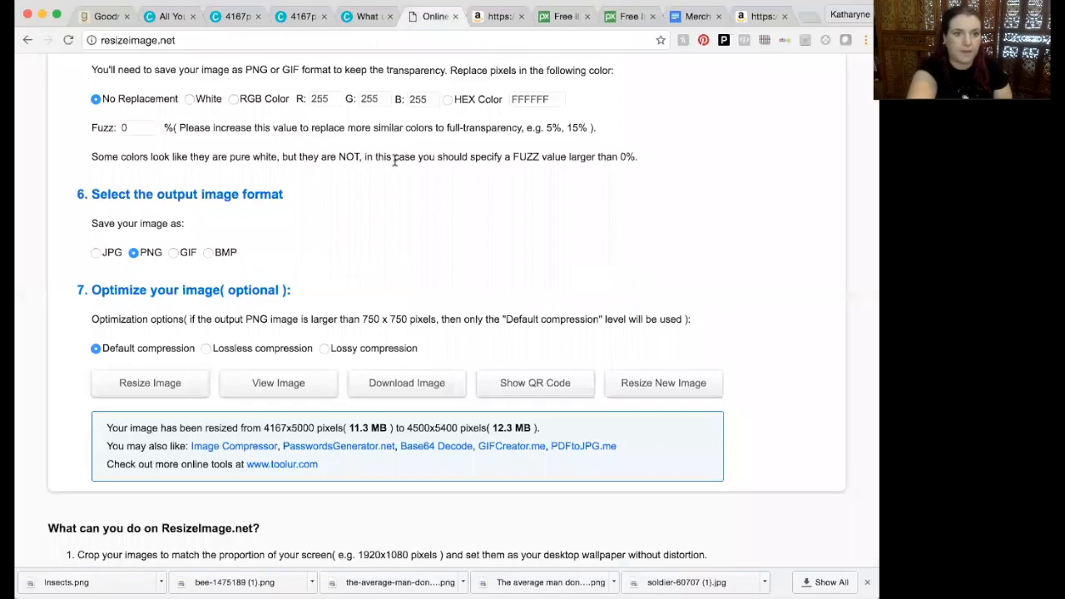
scroll(394, 160, up, 20)
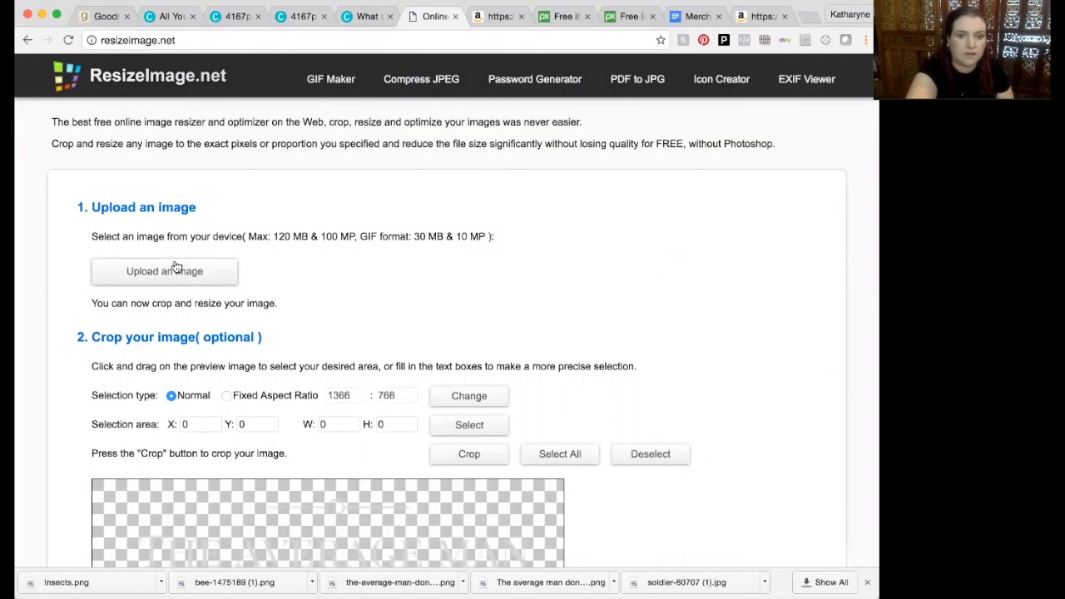
click(144, 259)
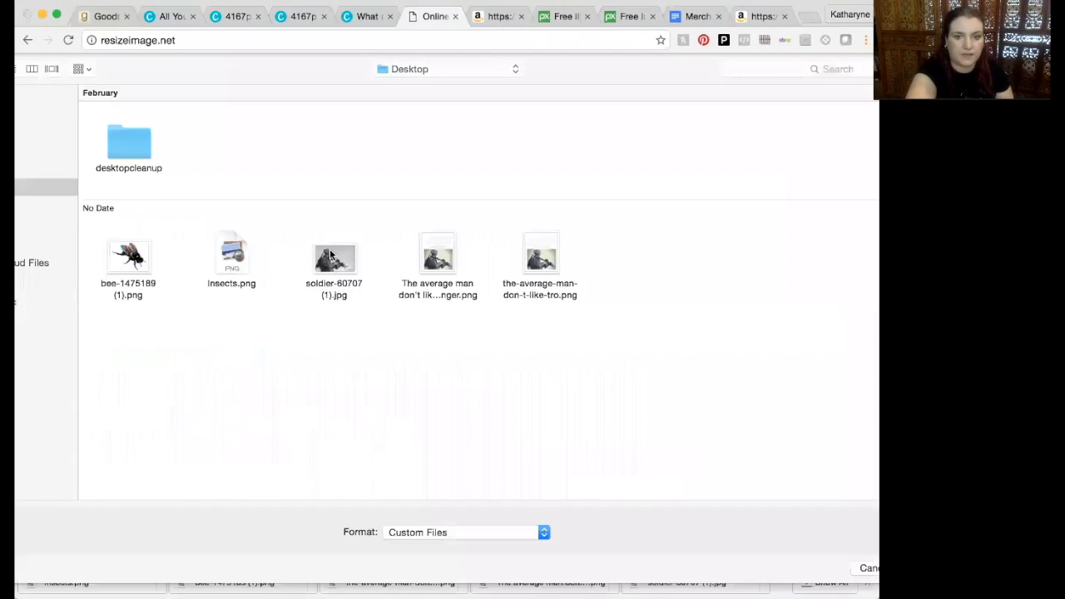
click(227, 254)
double_click(227, 255)
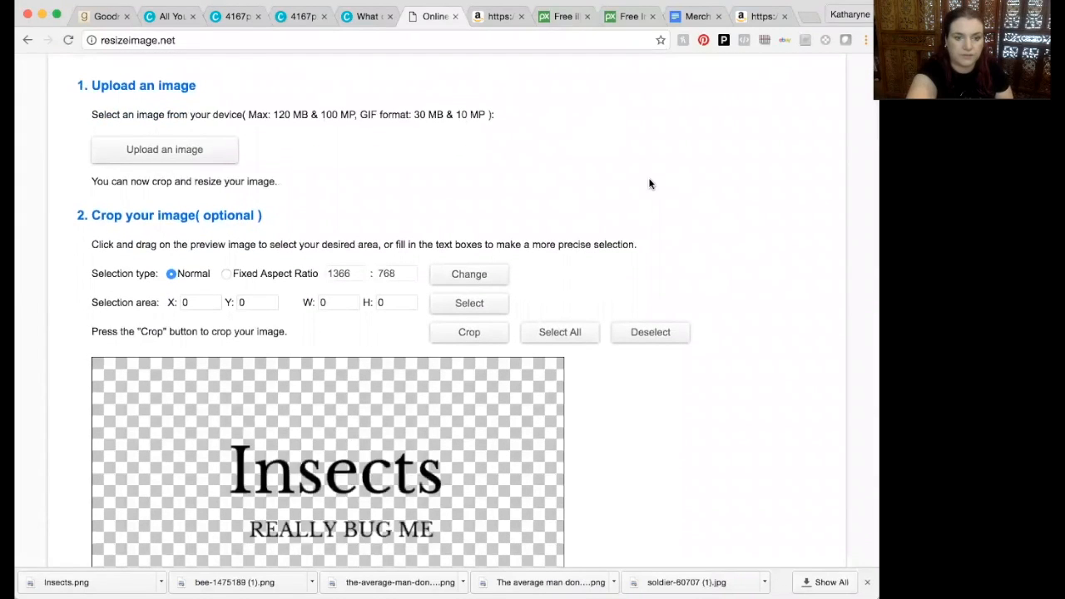
Set the image's resize height to 5400 px with the aspect ratio kept, for an output of 4500 x 5400 px
scroll(650, 183, down, 3)
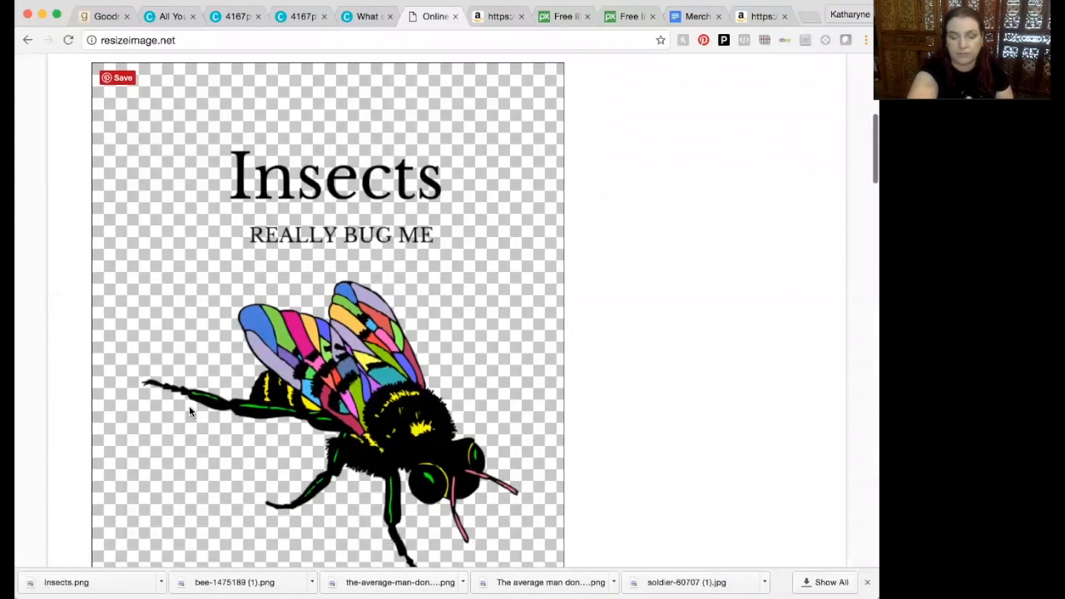
scroll(372, 372, down, 5)
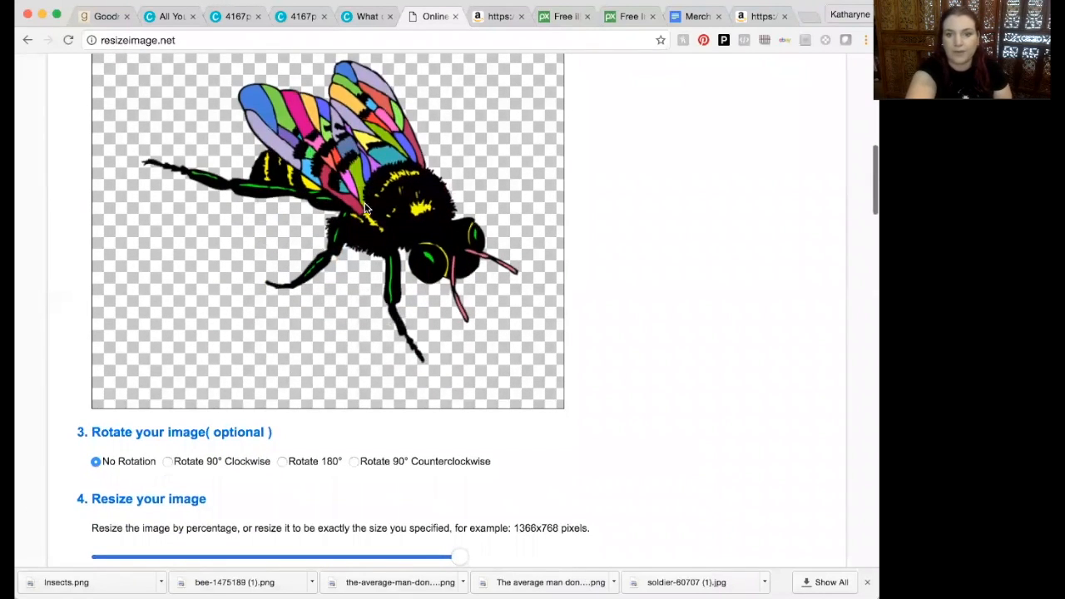
scroll(356, 228, down, 1)
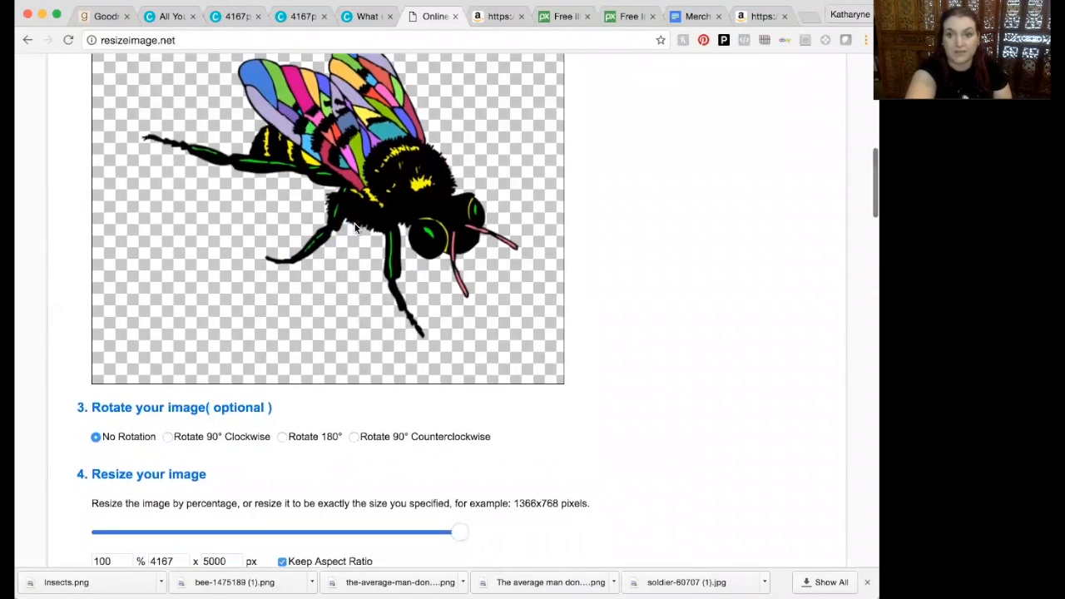
scroll(355, 227, down, 1)
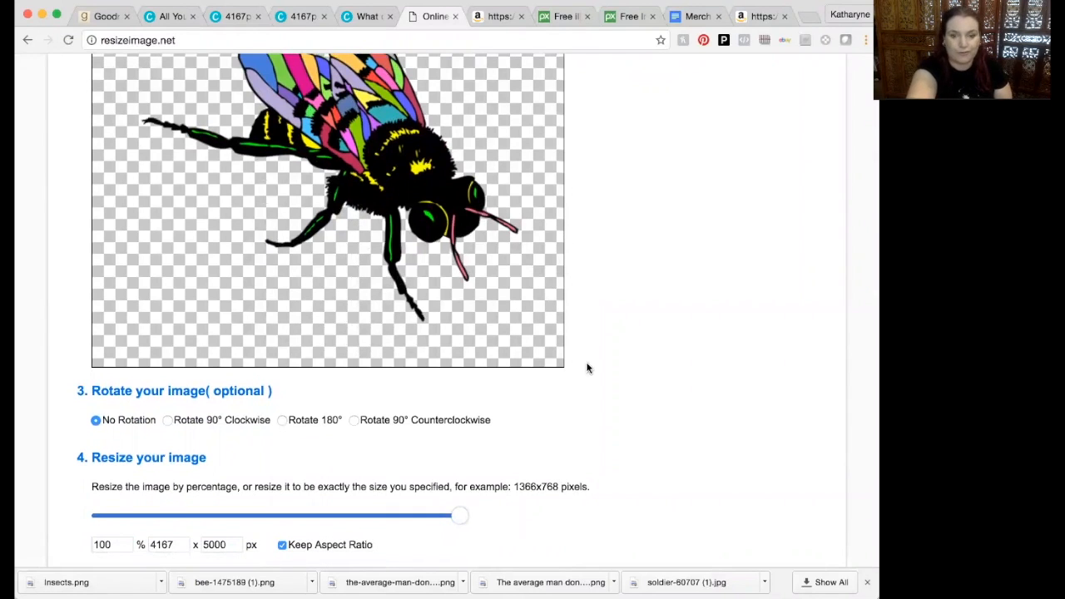
scroll(587, 366, down, 4)
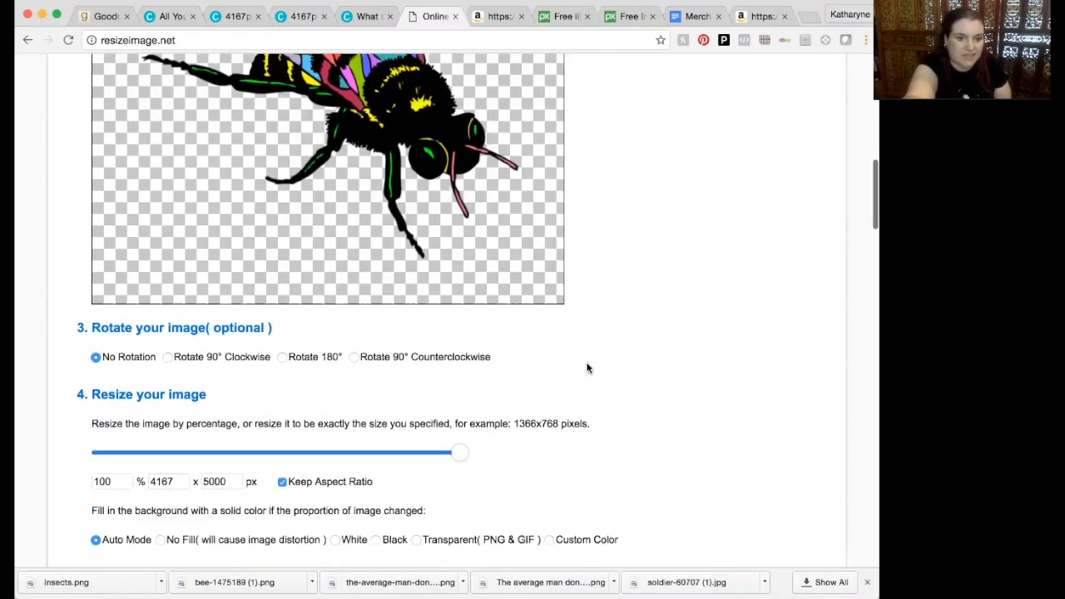
scroll(389, 400, down, 3)
double_click(216, 422)
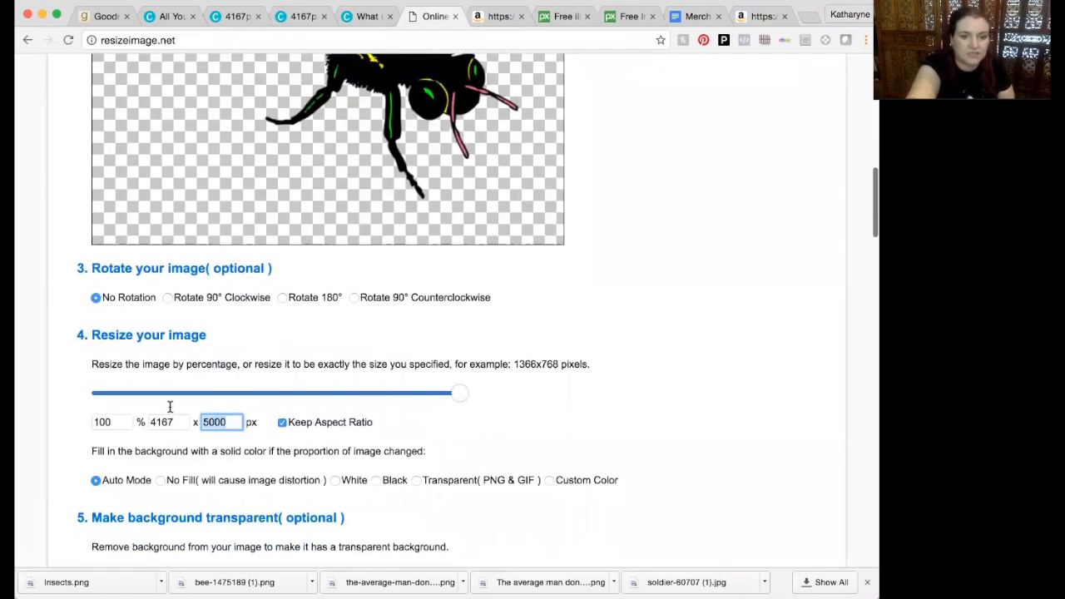
text(5400)
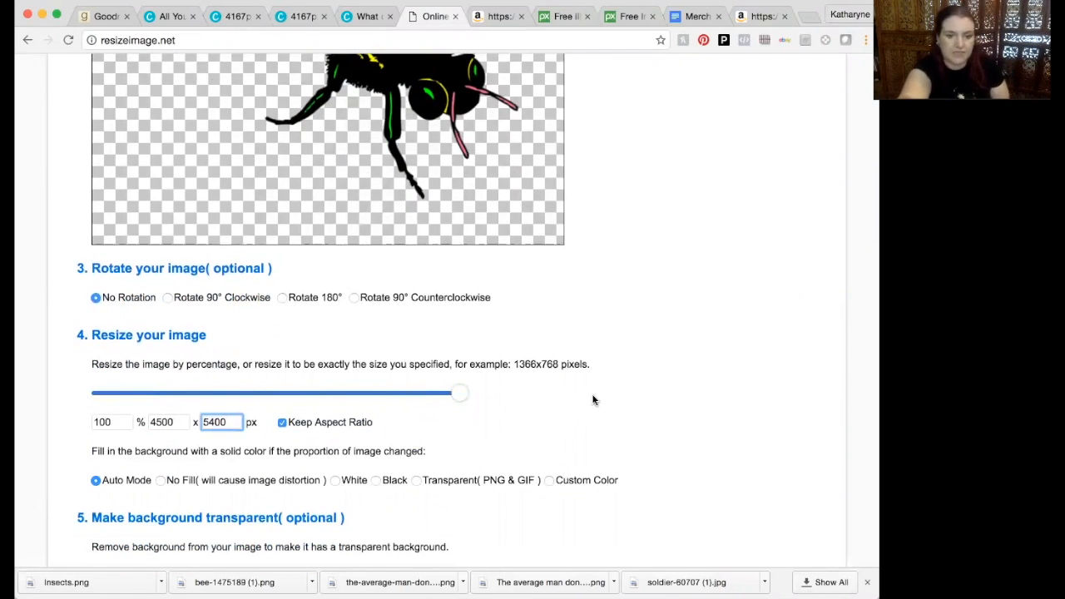
scroll(594, 401, down, 5)
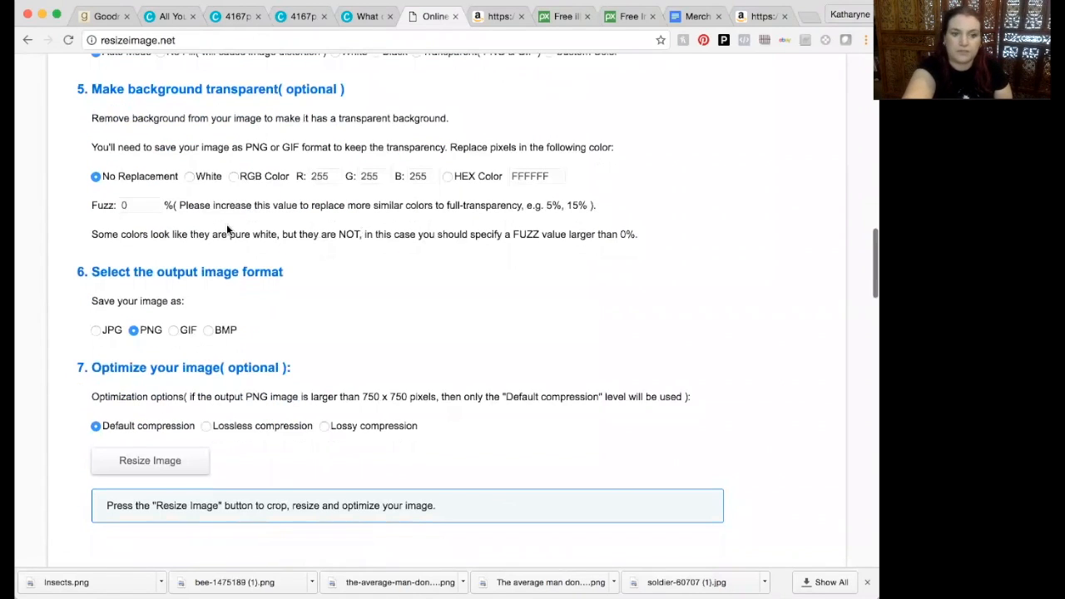
Resize the image as a PNG with default compression and download the resized file
scroll(202, 359, down, 2)
click(164, 339)
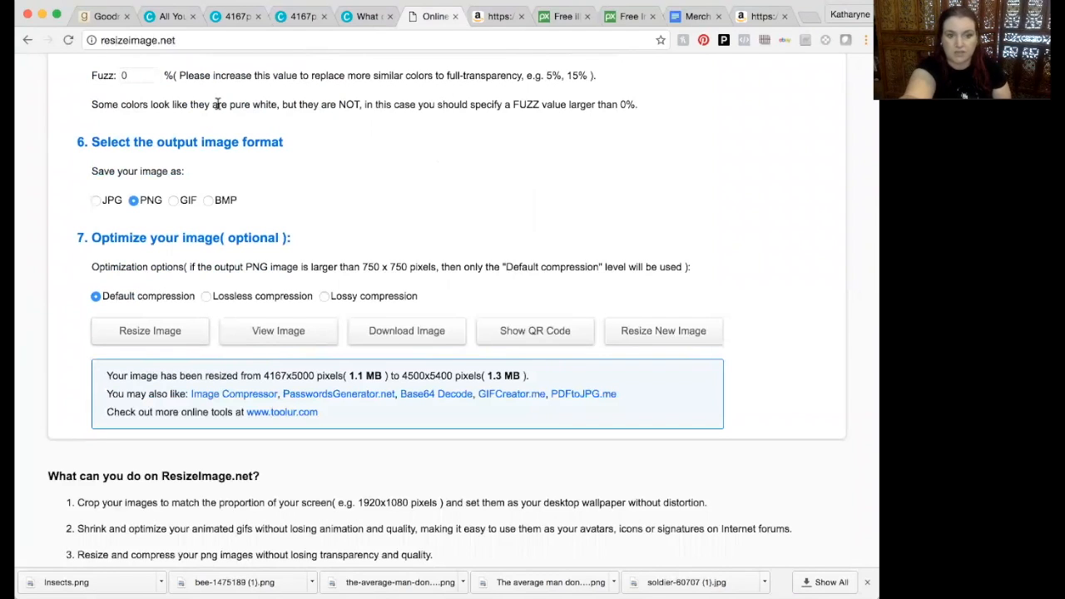
click(429, 333)
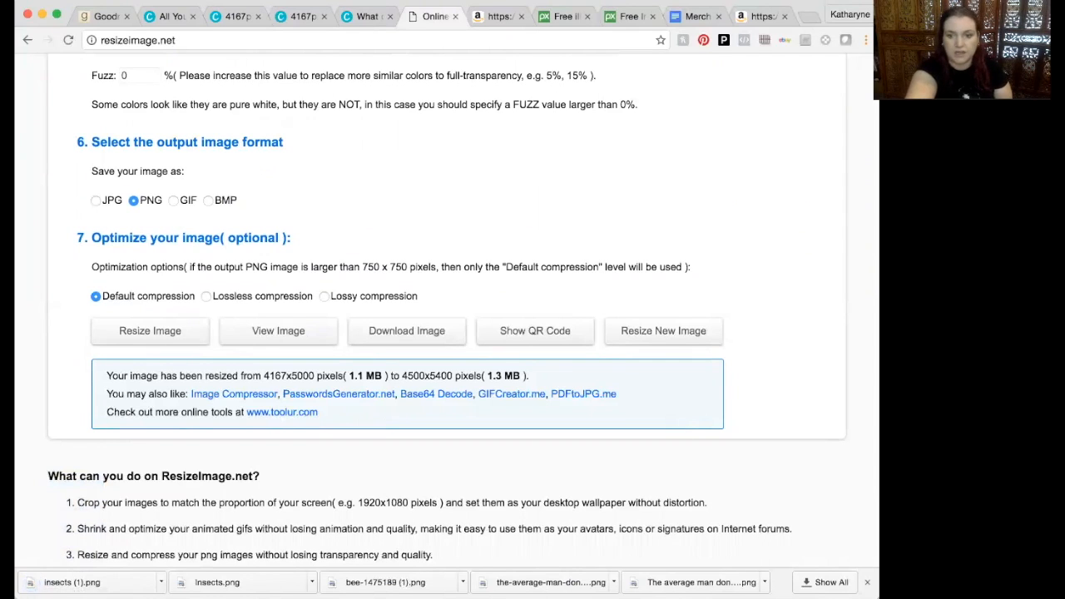
Switch to Merch by Amazon, leave the earlier product's details and start creating a new product
click(498, 15)
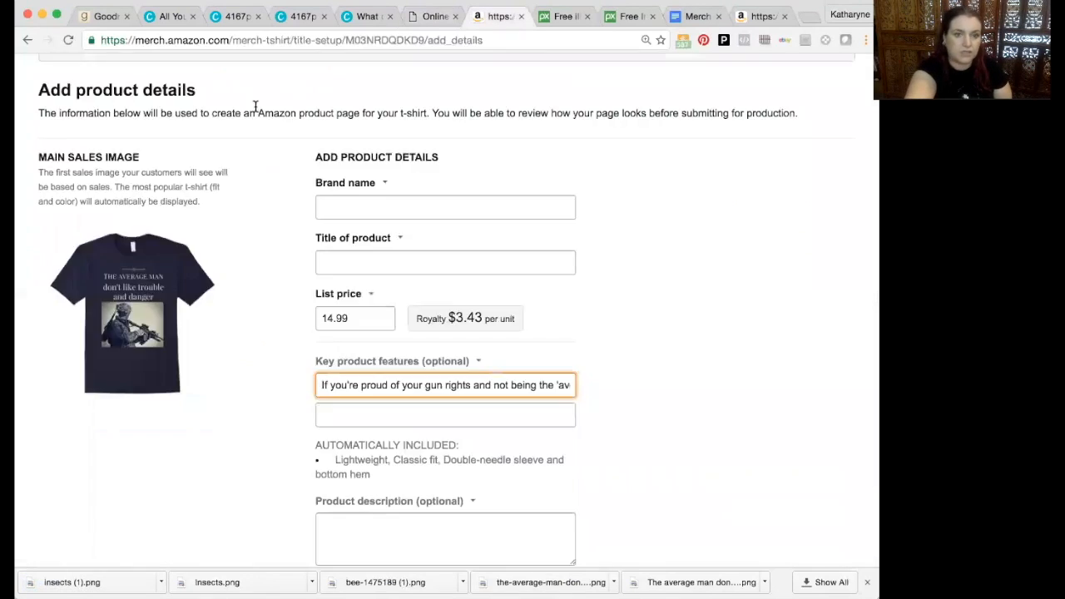
click(28, 39)
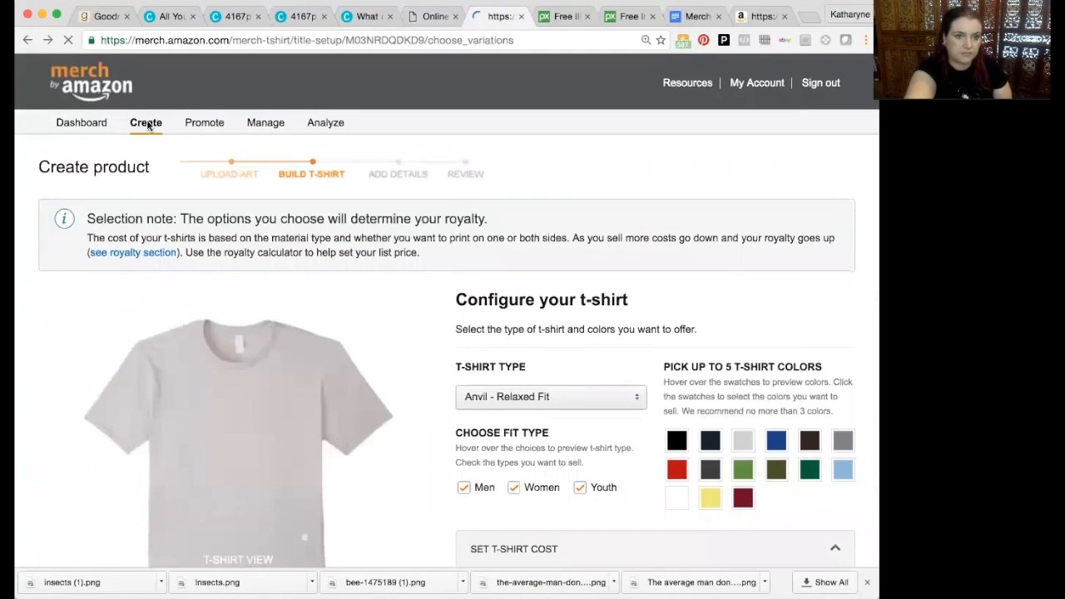
click(149, 126)
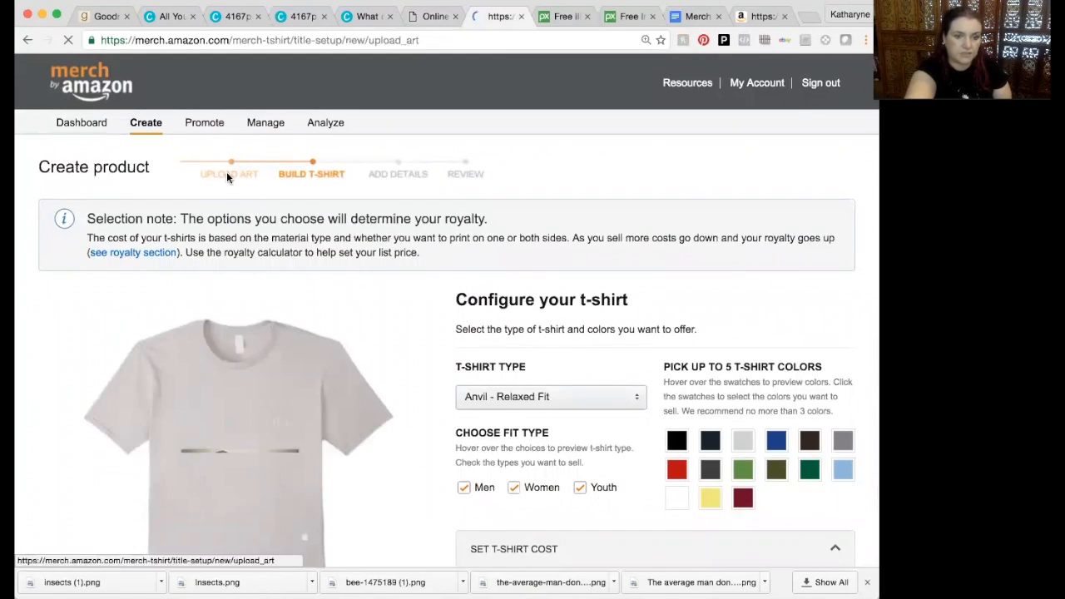
Upload insects (1).png from the Desktop as the front artwork of the t-shirt and save the selection
scroll(340, 251, down, 3)
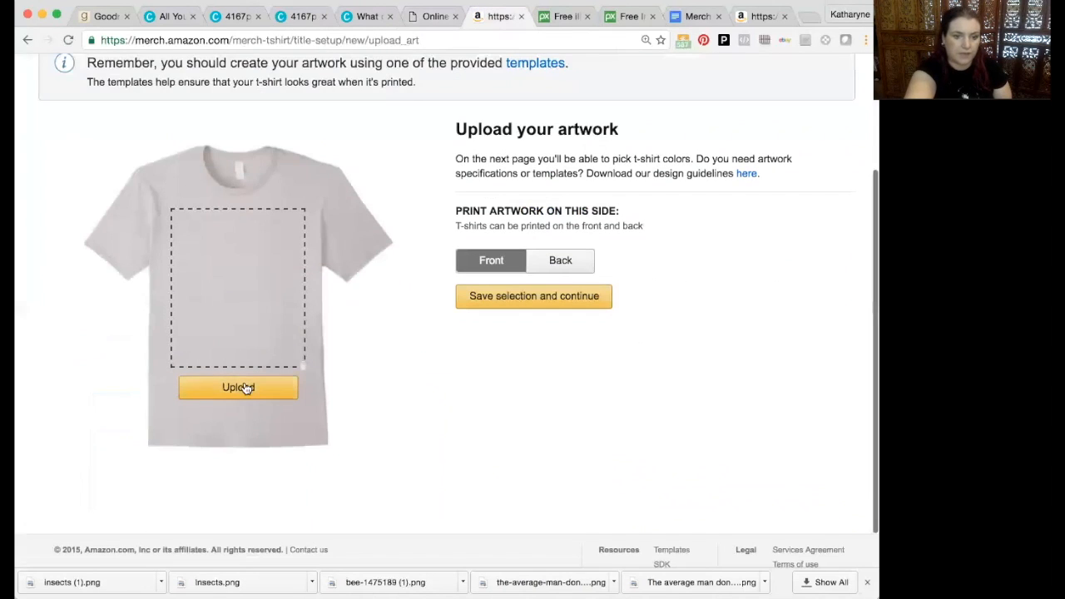
click(240, 388)
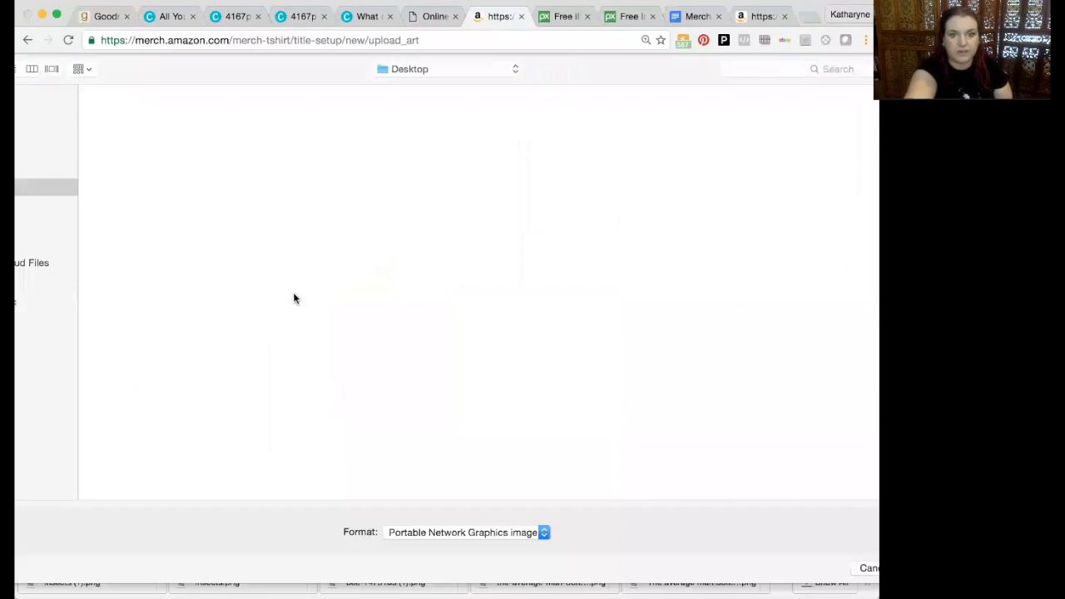
click(234, 265)
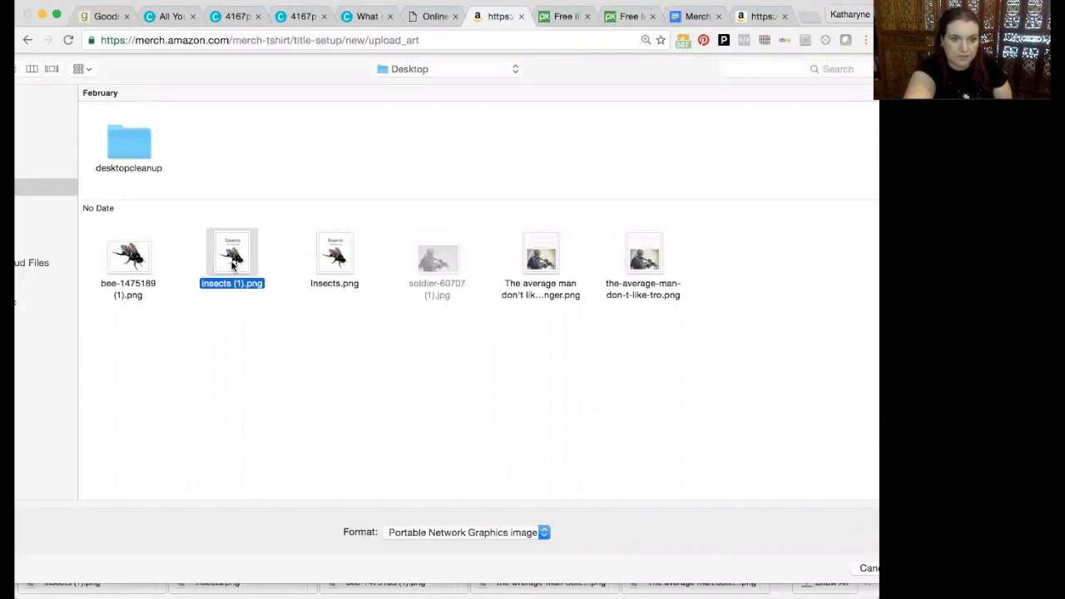
double_click(234, 265)
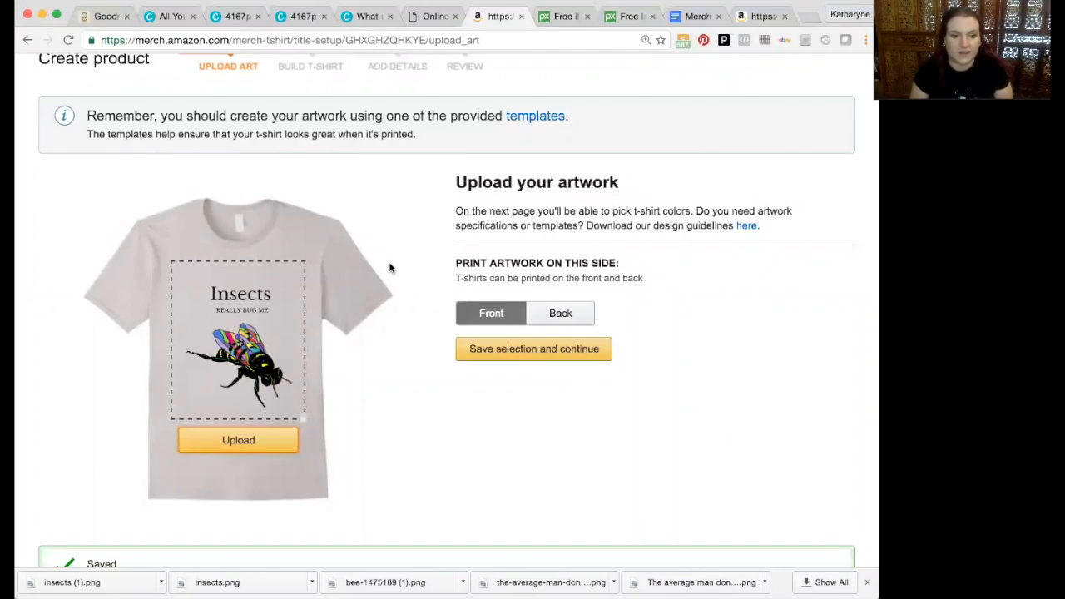
click(542, 359)
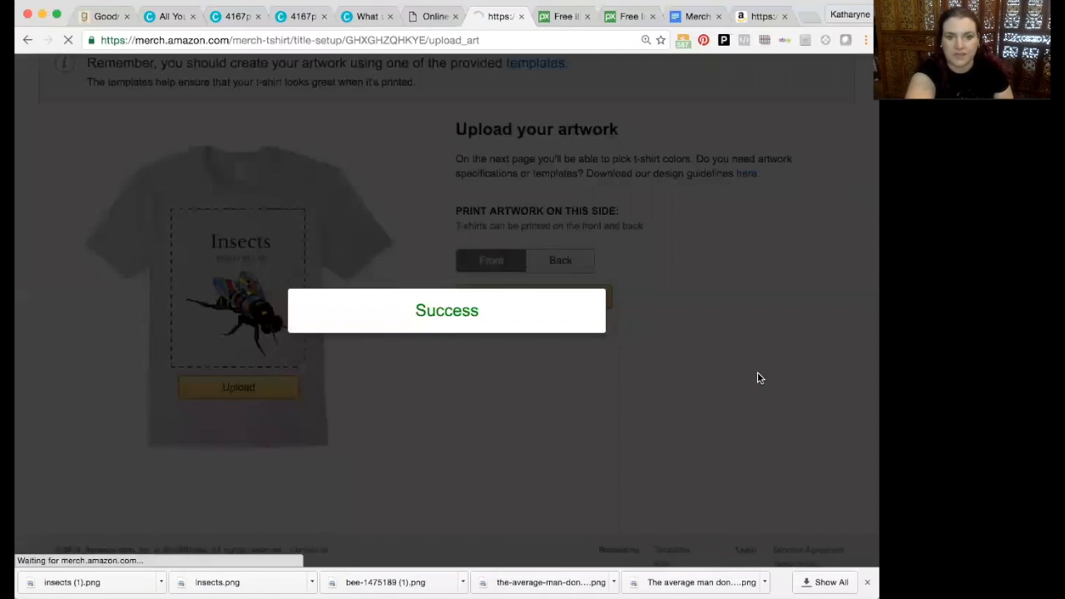
Offer the t-shirt in Men, Women and Youth fits and set its type to American Apparel - Slim Fit
scroll(763, 310, down, 3)
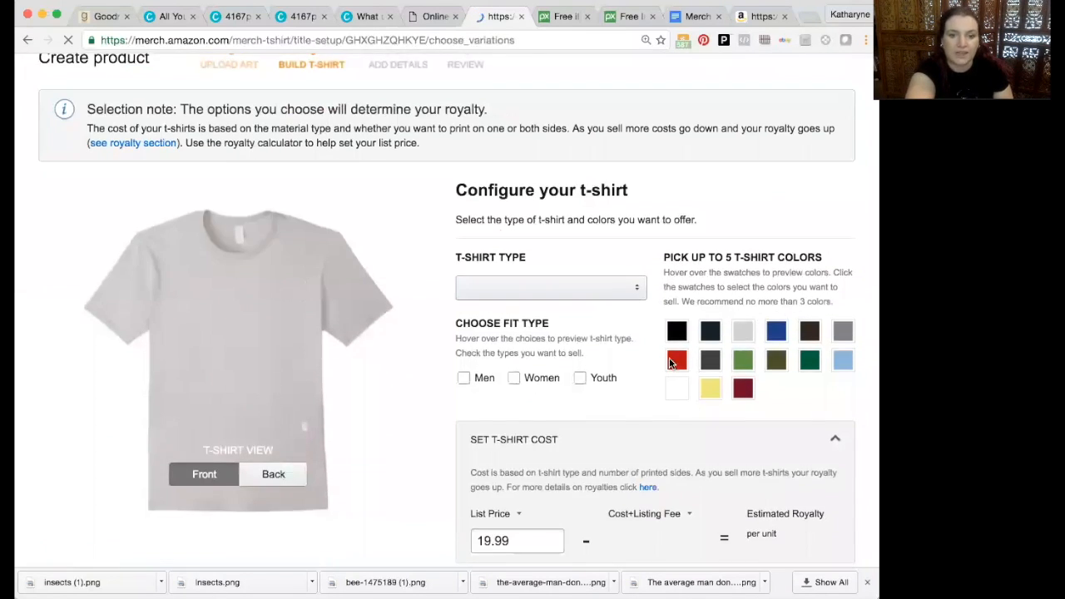
click(581, 380)
click(537, 382)
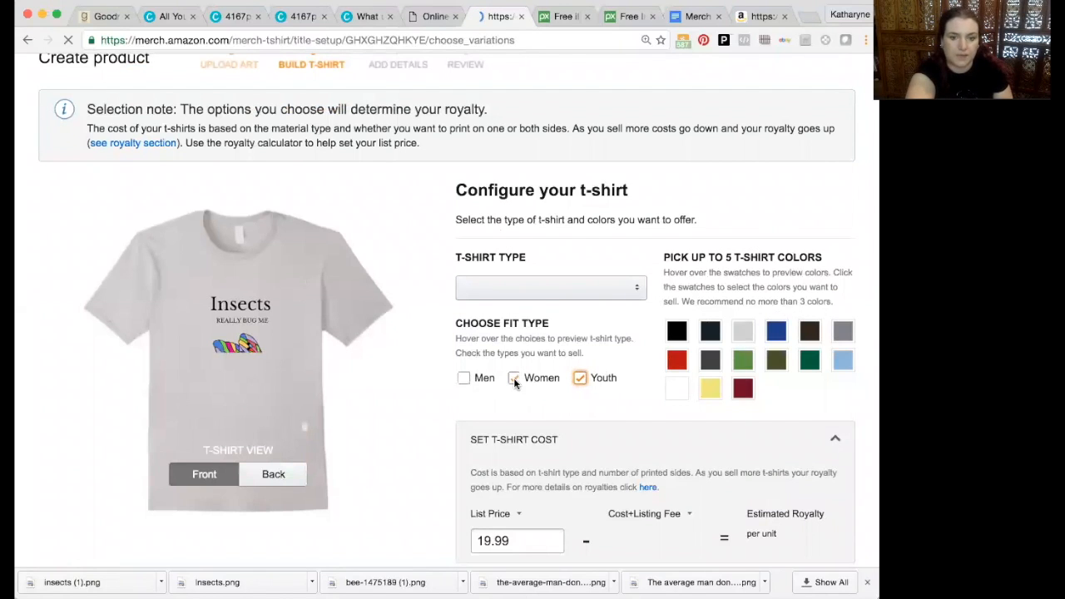
click(464, 378)
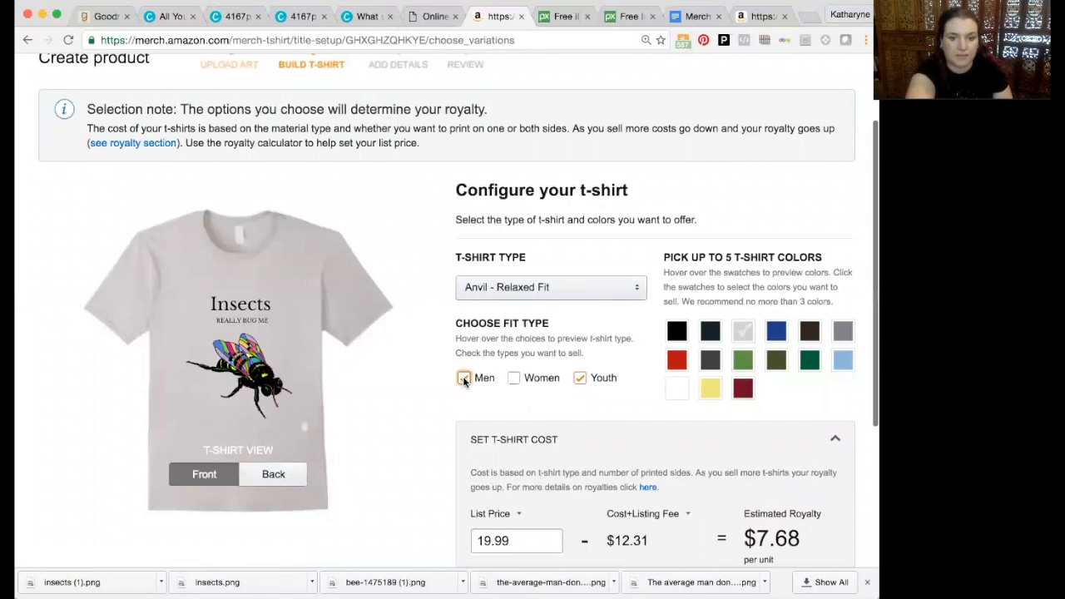
click(512, 378)
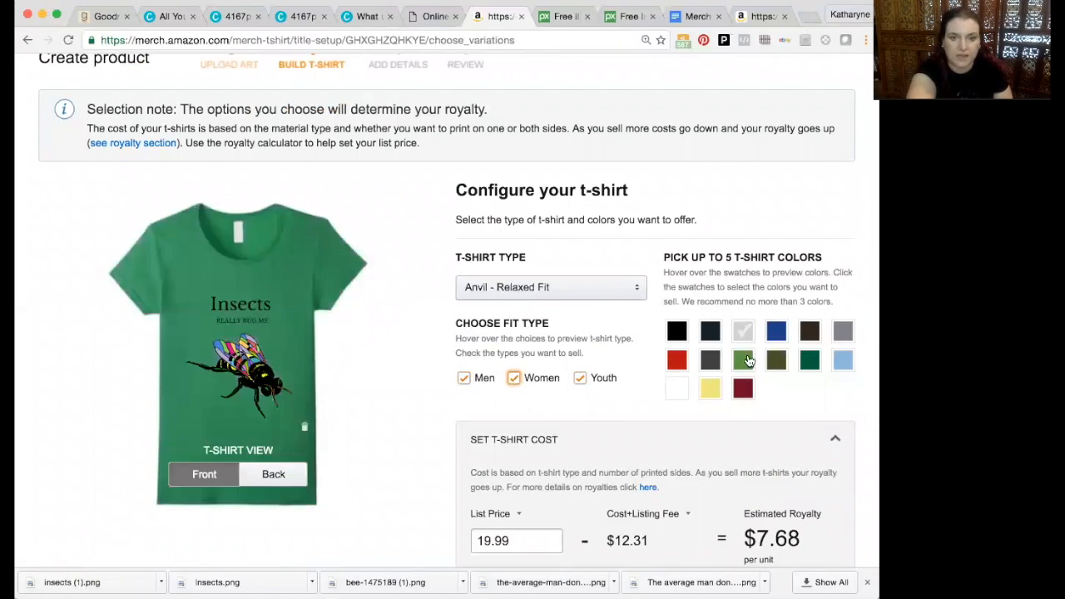
click(616, 288)
click(611, 310)
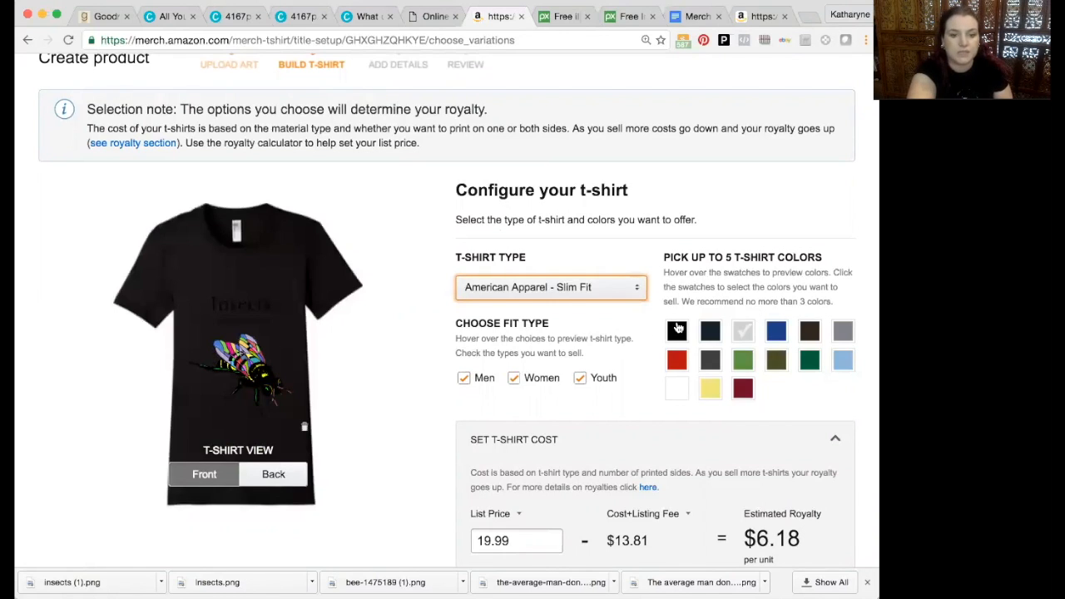
Try out t-shirt colors and settle on white and medium grey in addition to the preselected light grey
click(716, 392)
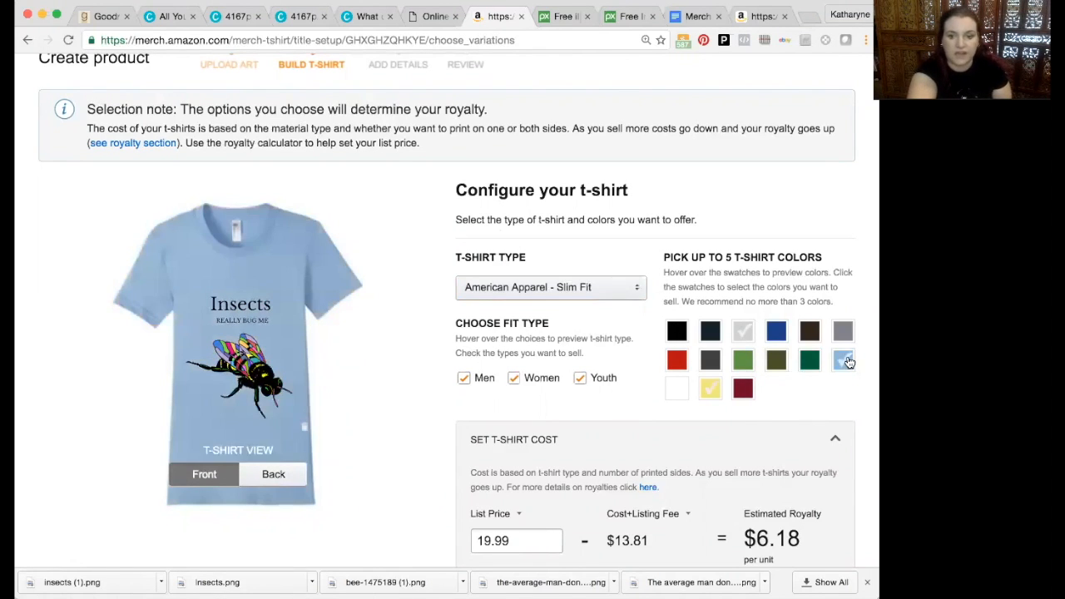
click(843, 331)
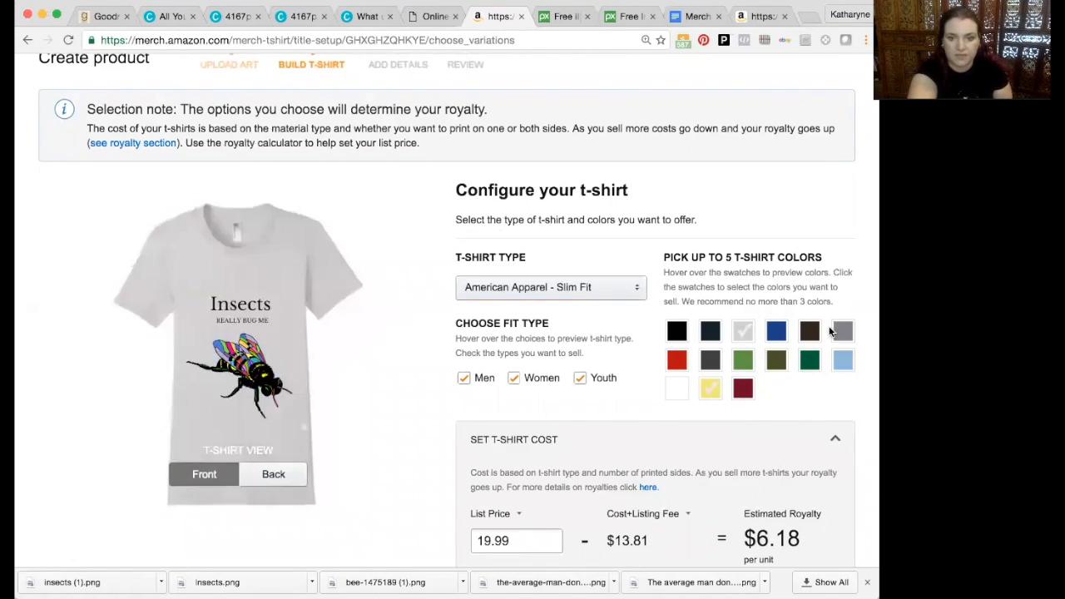
click(775, 331)
click(776, 332)
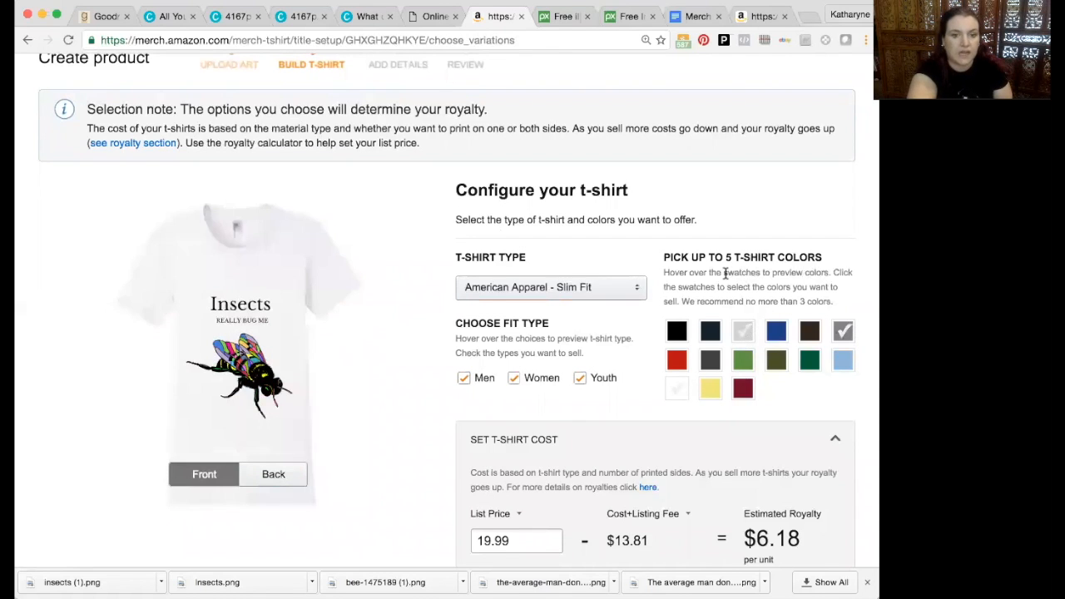
scroll(726, 274, down, 1)
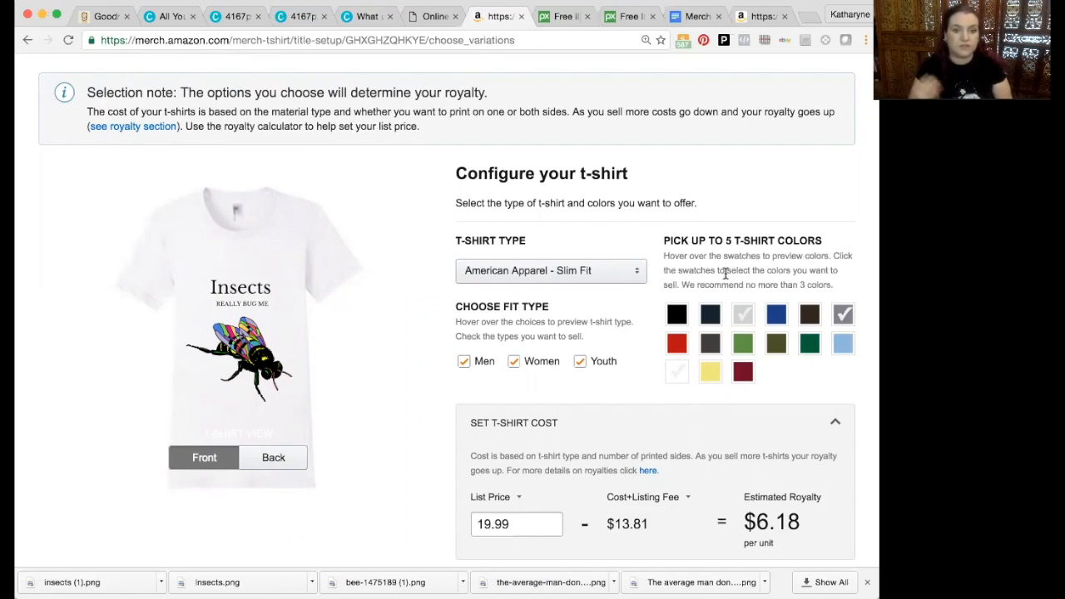
Switch to the Insects design in Canva and place the pink "SODA-POP specials" text layout over the heading
click(242, 22)
scroll(229, 414, down, 5)
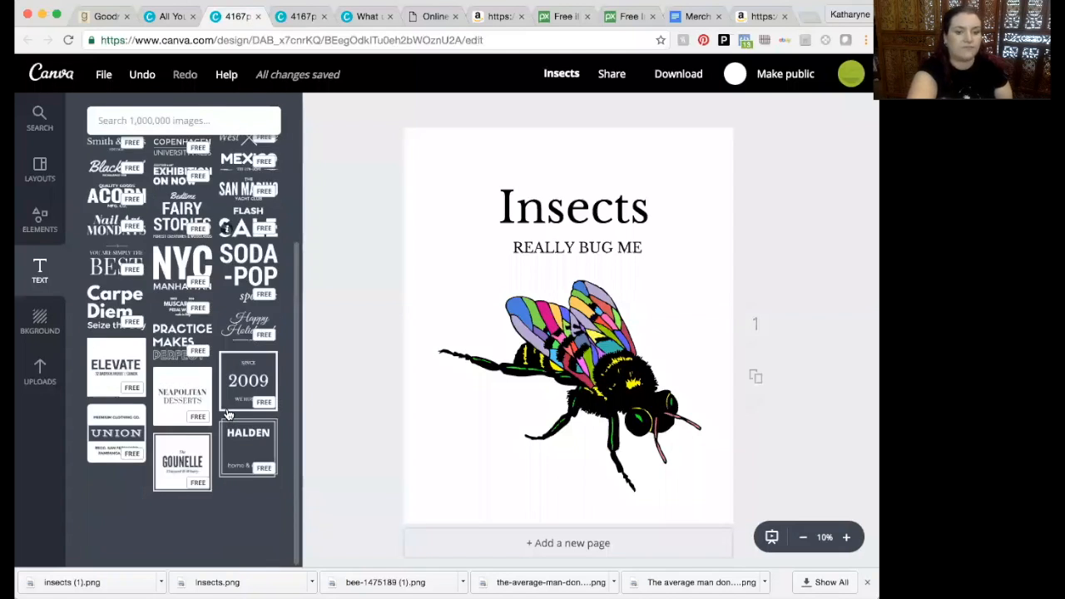
scroll(229, 414, down, 2)
scroll(181, 260, down, 6)
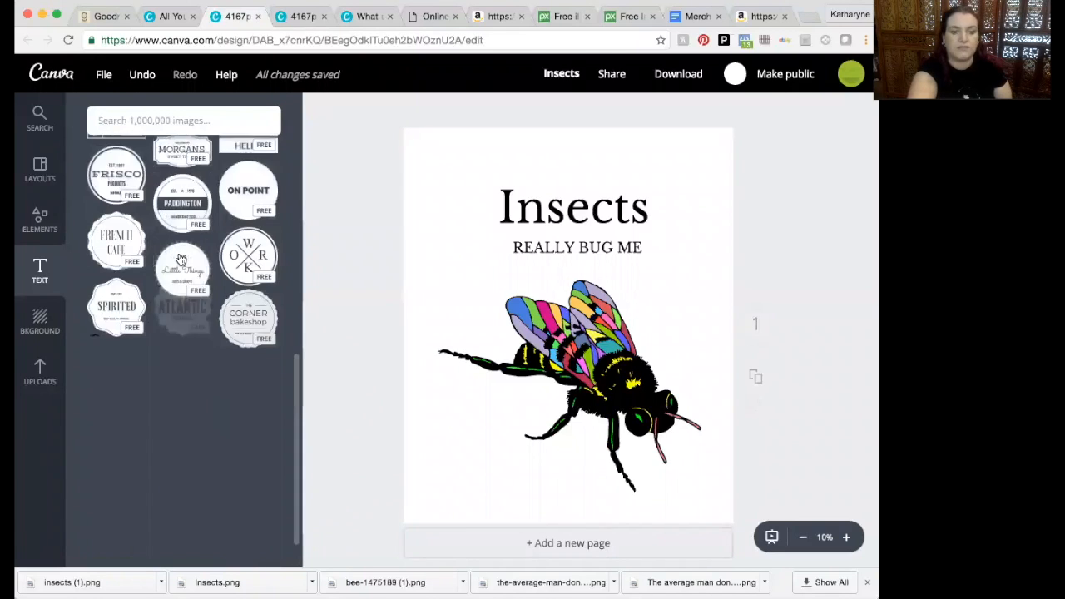
scroll(178, 258, down, 1)
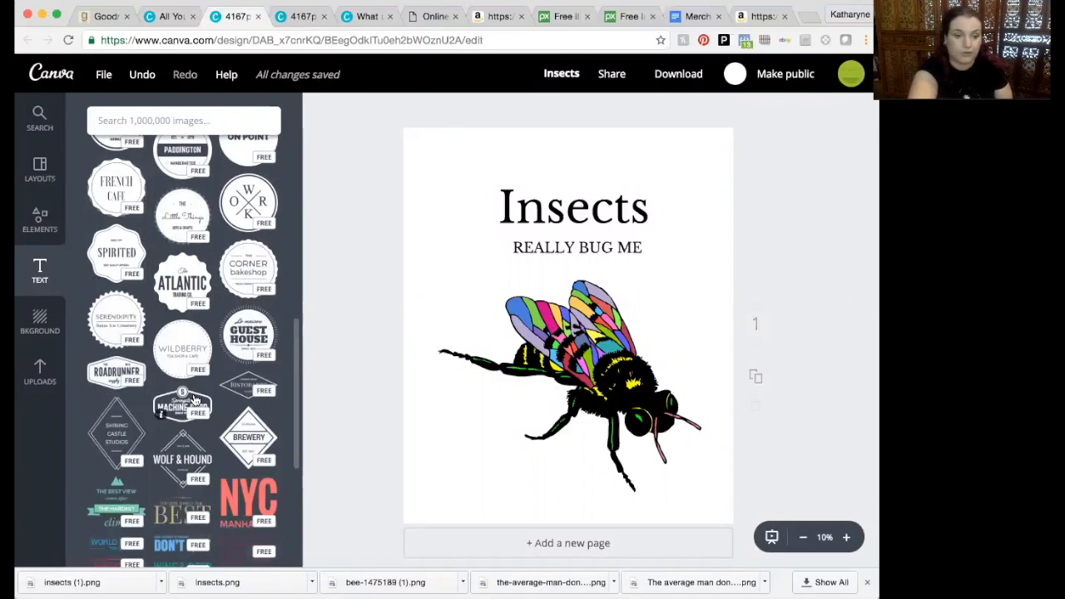
scroll(194, 401, down, 4)
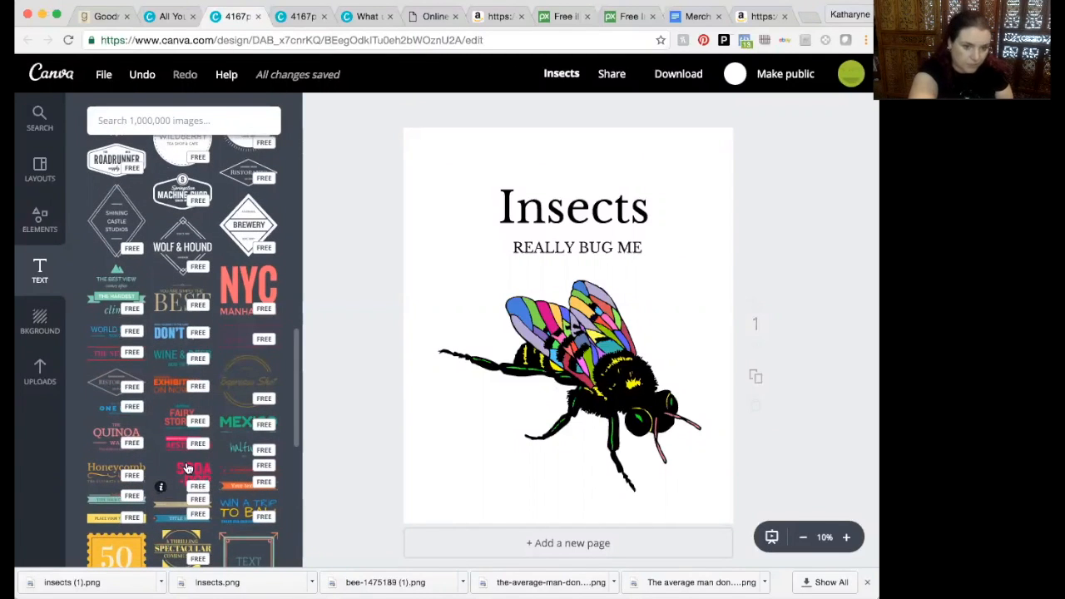
drag(213, 470, 709, 204)
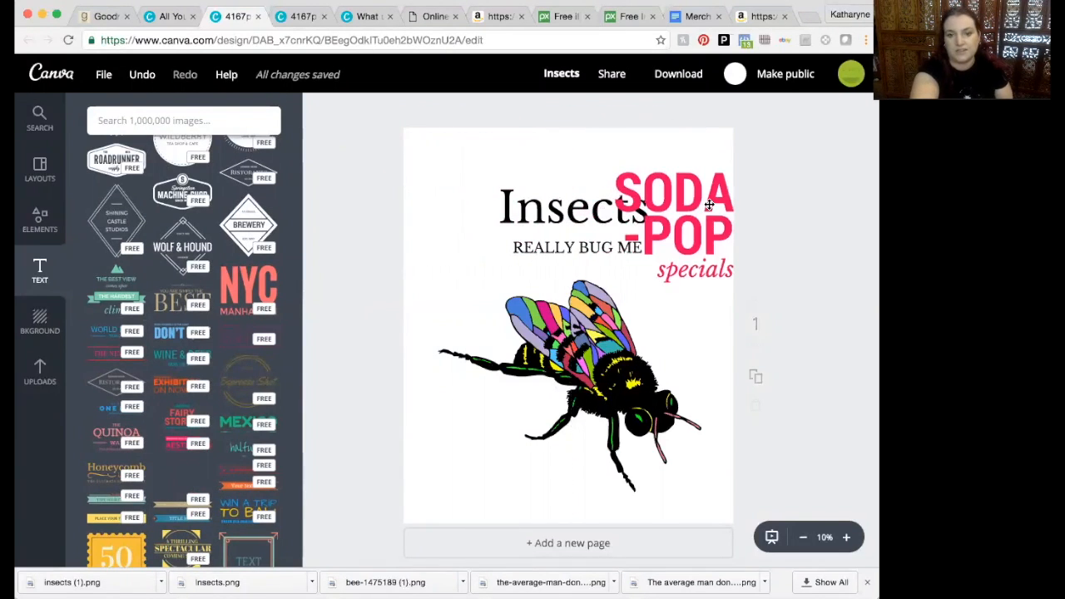
Remove the "-POP" line from the pink text layout and try selecting its "SODA" line
double_click(708, 205)
key(BackSpace)
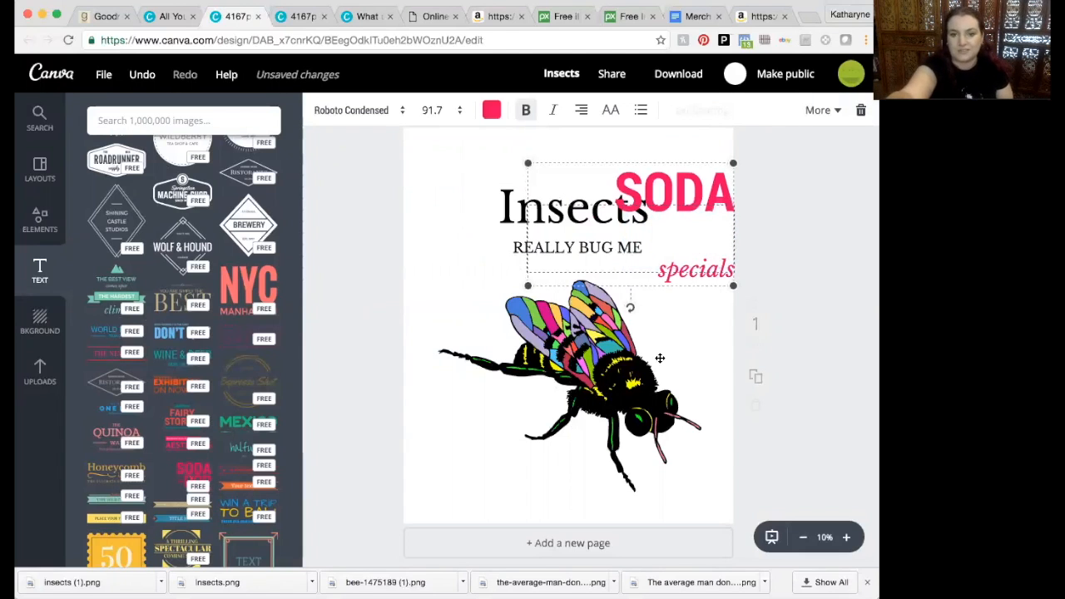
double_click(608, 168)
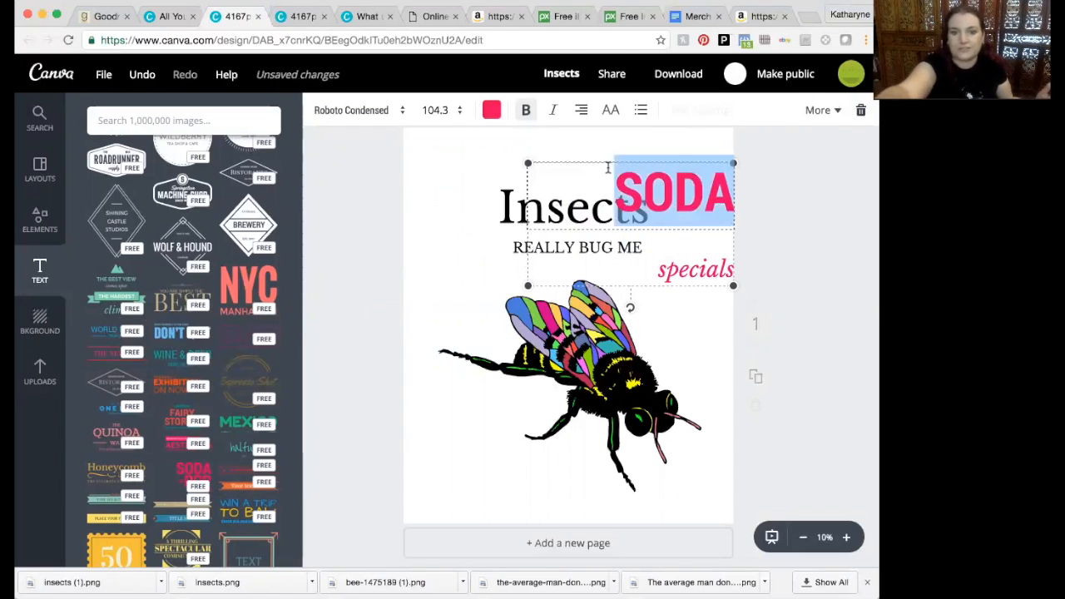
click(559, 161)
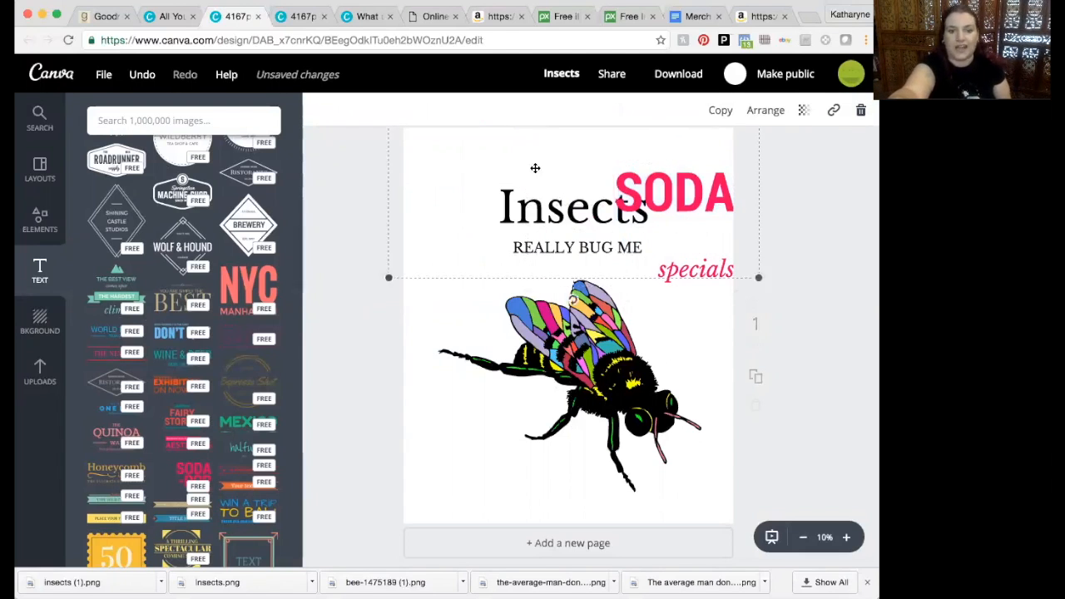
Try clearing the "specials" line, undo it, and delete the whole pink text layout from the page
double_click(614, 178)
double_click(712, 270)
key(BackSpace)
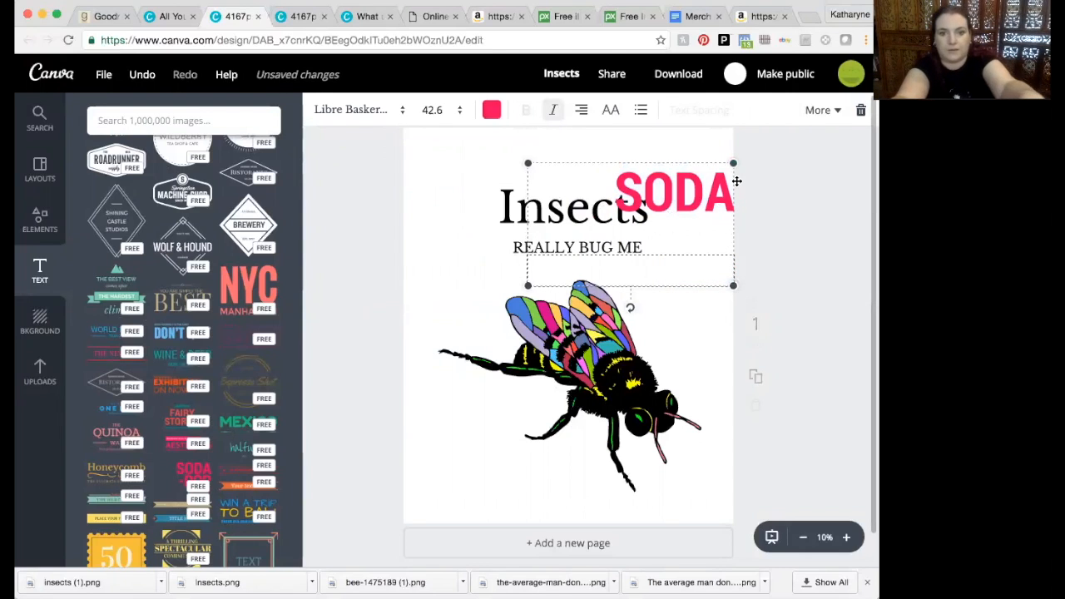
key(ctrl+z)
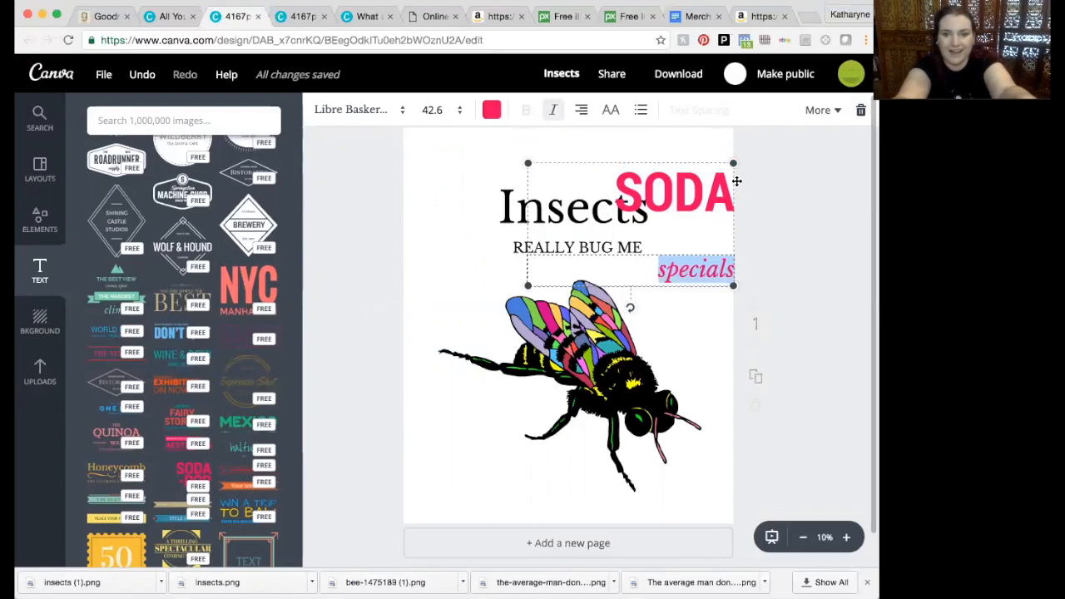
click(861, 110)
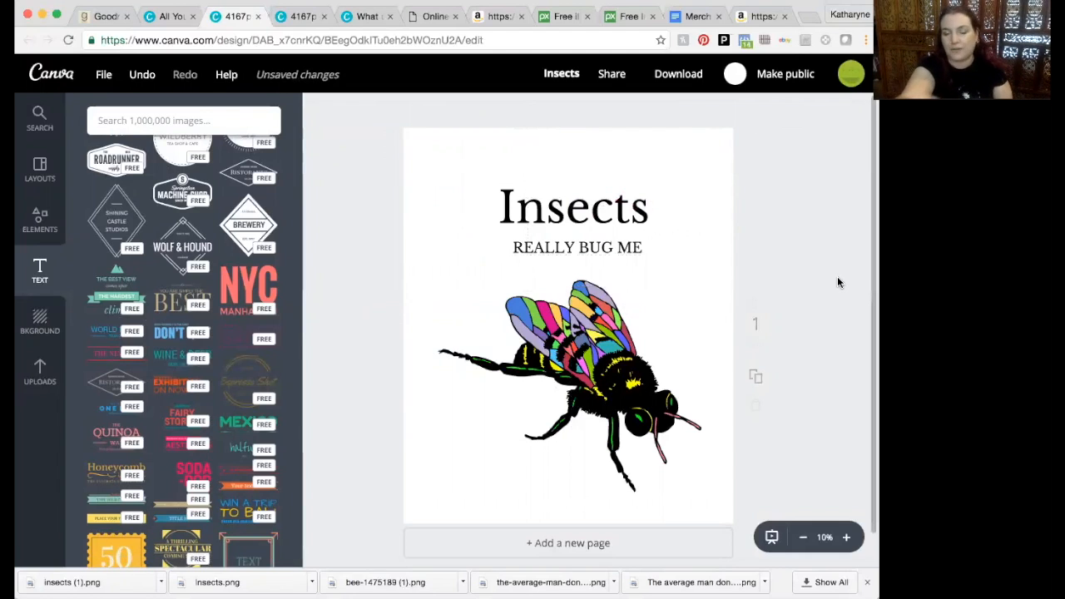